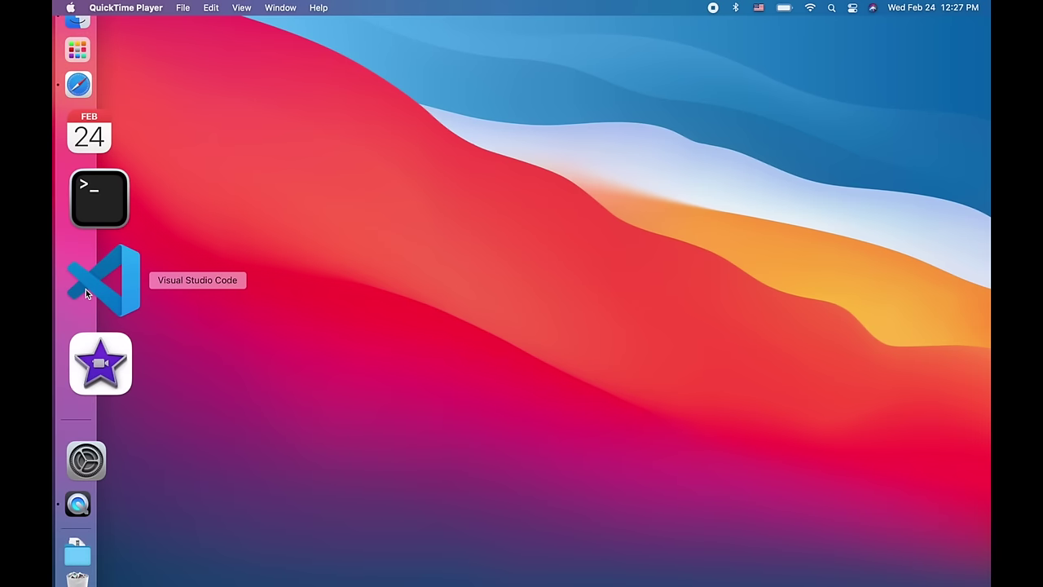
# - Launch Visual Studio Code from its Dock icon
pyautogui.click(88, 293)
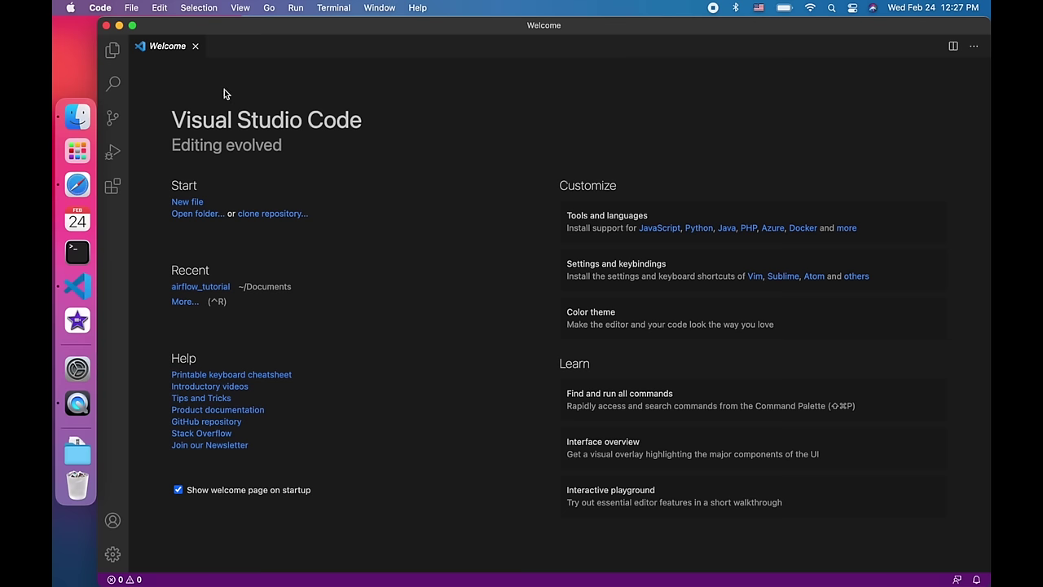
# - Create an airflow_tutorial folder on the Desktop and open it as the workspace, granting folder access
pyautogui.click(134, 8)
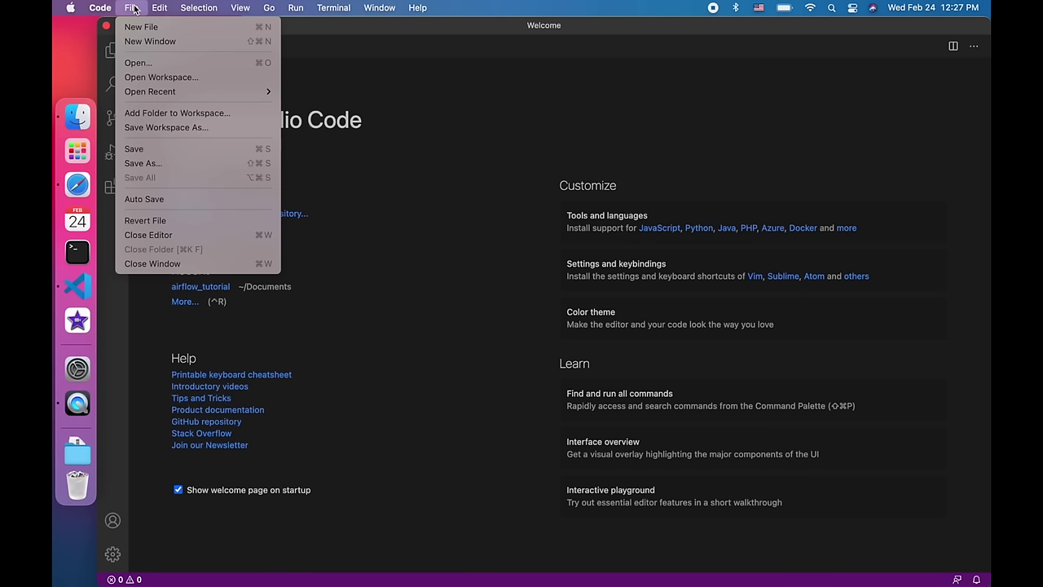
pyautogui.click(150, 64)
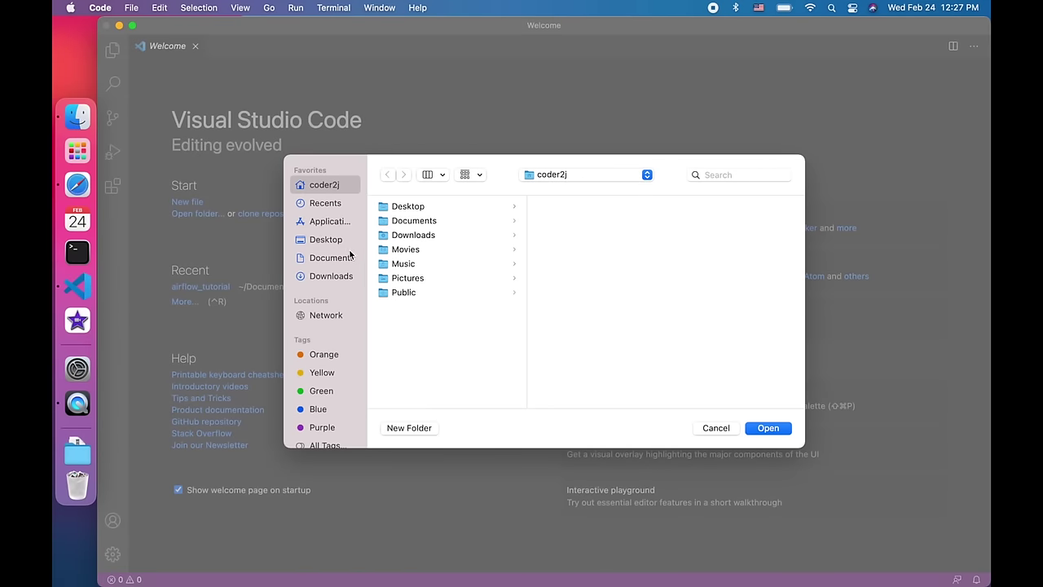
pyautogui.click(323, 240)
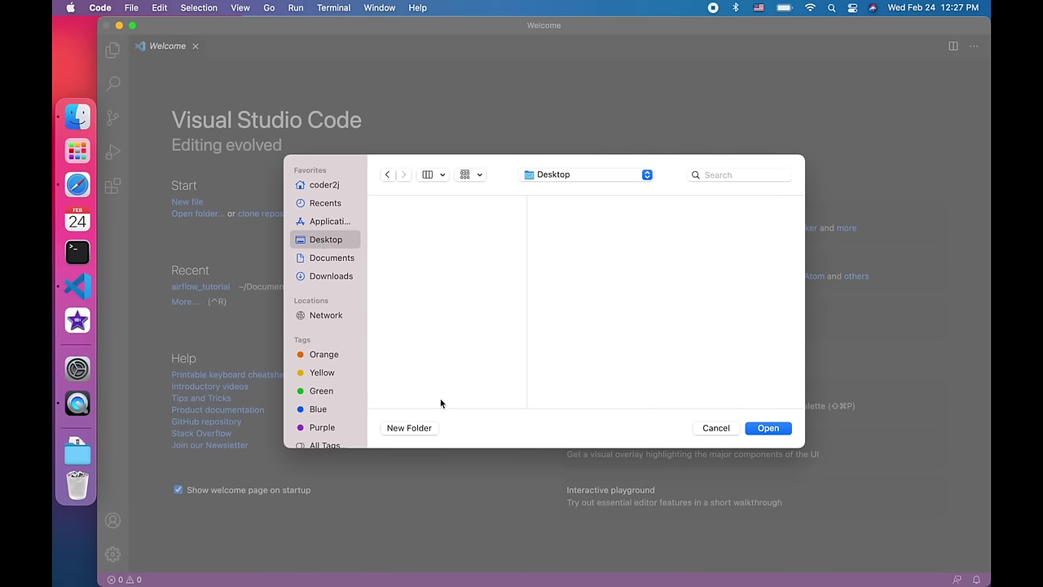
pyautogui.click(421, 429)
pyautogui.write('a')
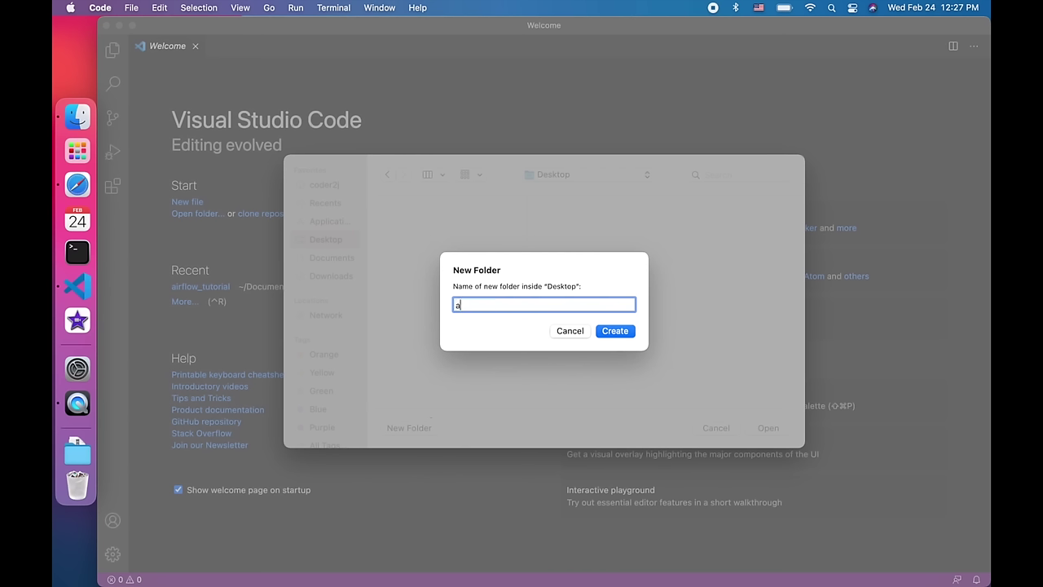
pyautogui.write('irflow_tutorial')
pyautogui.click(627, 333)
pyautogui.click(779, 429)
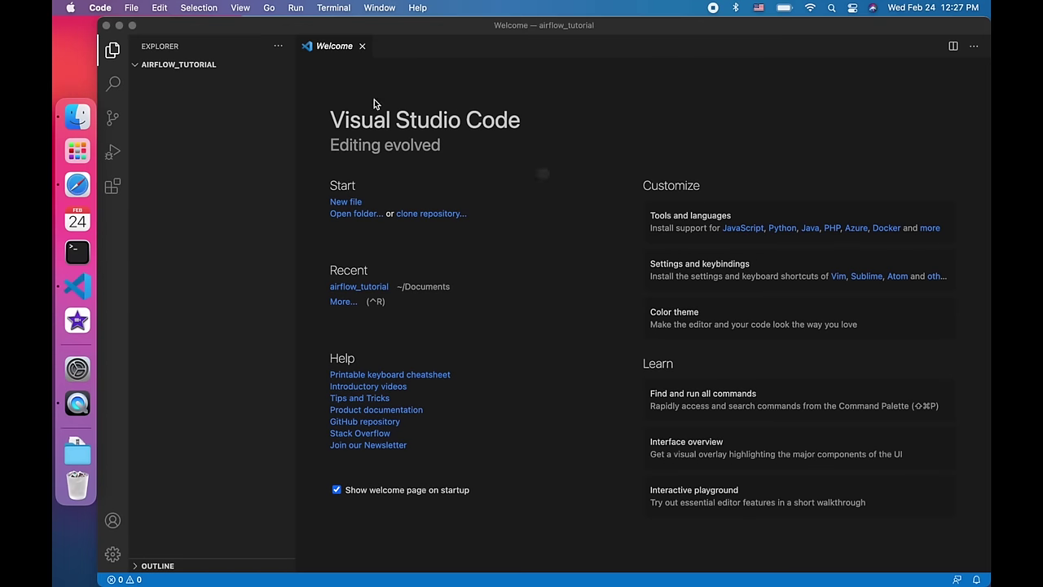
pyautogui.click(572, 230)
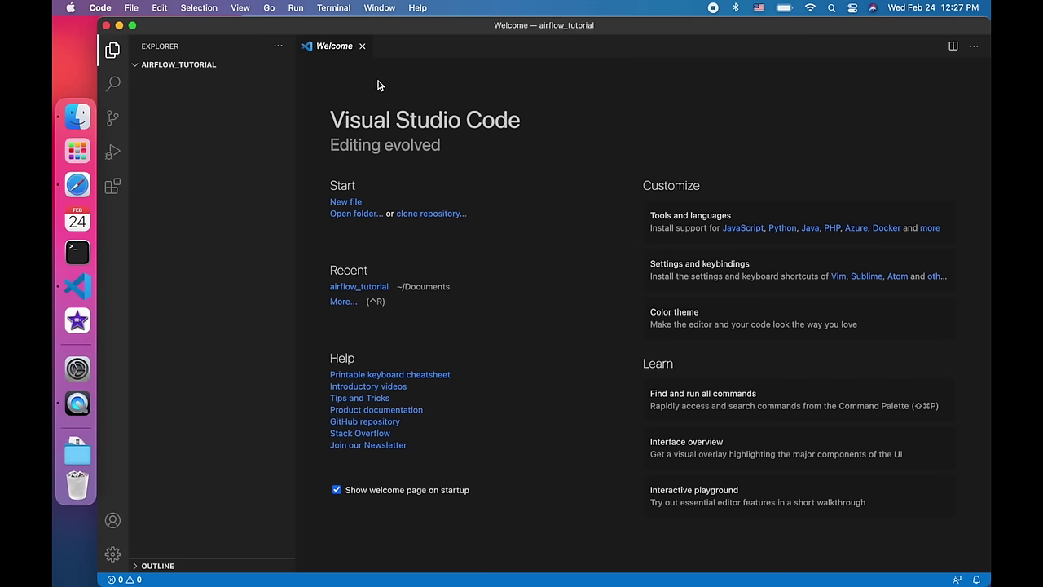
# - Close the Welcome page and open a new integrated terminal
pyautogui.click(361, 46)
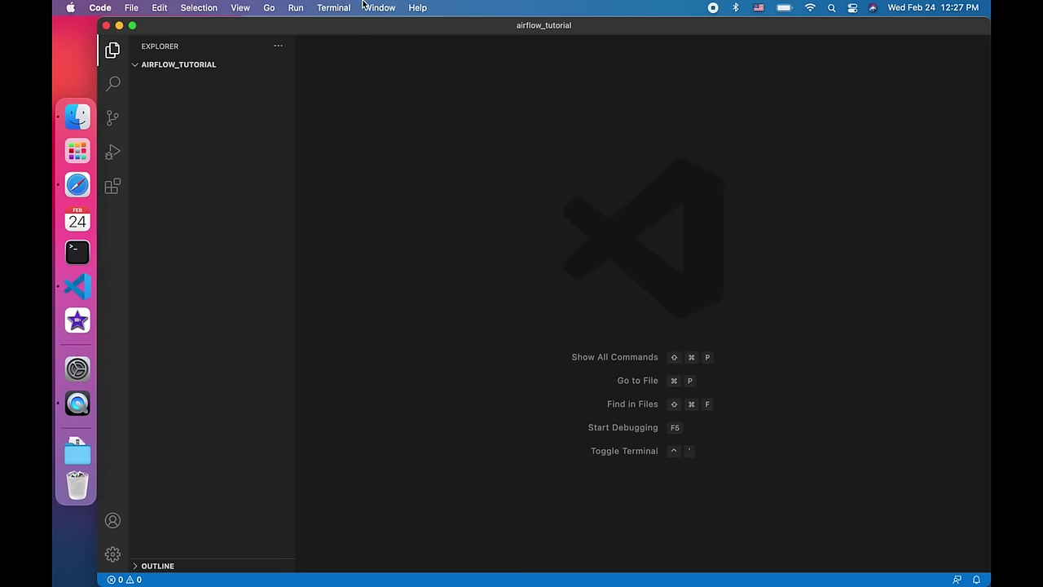
pyautogui.click(333, 7)
pyautogui.click(353, 30)
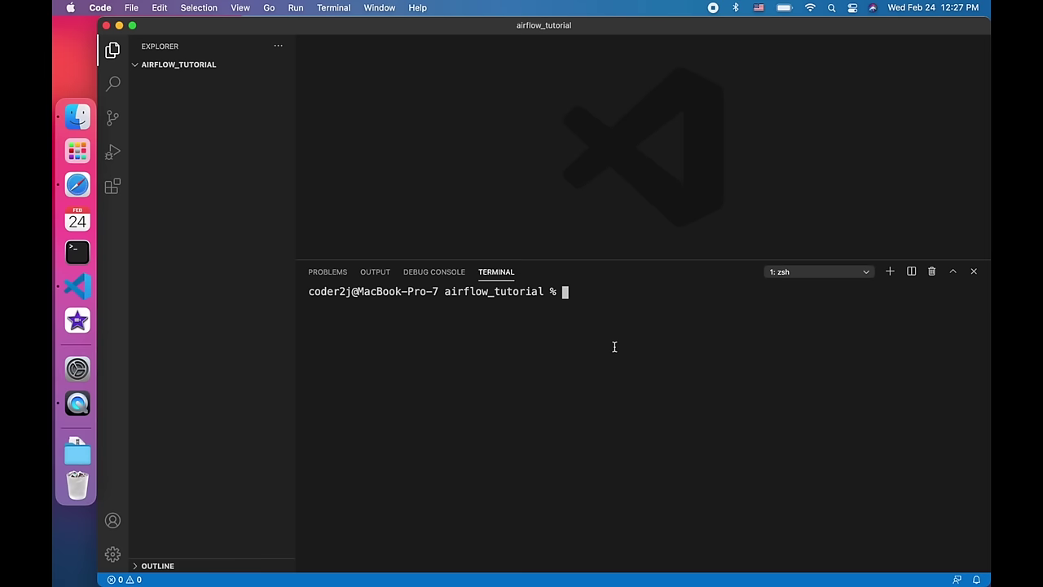
# - Confirm the working directory with pwd and check that python3 reports version 3.6.7
pyautogui.write('pwd')
pyautogui.press('Return')
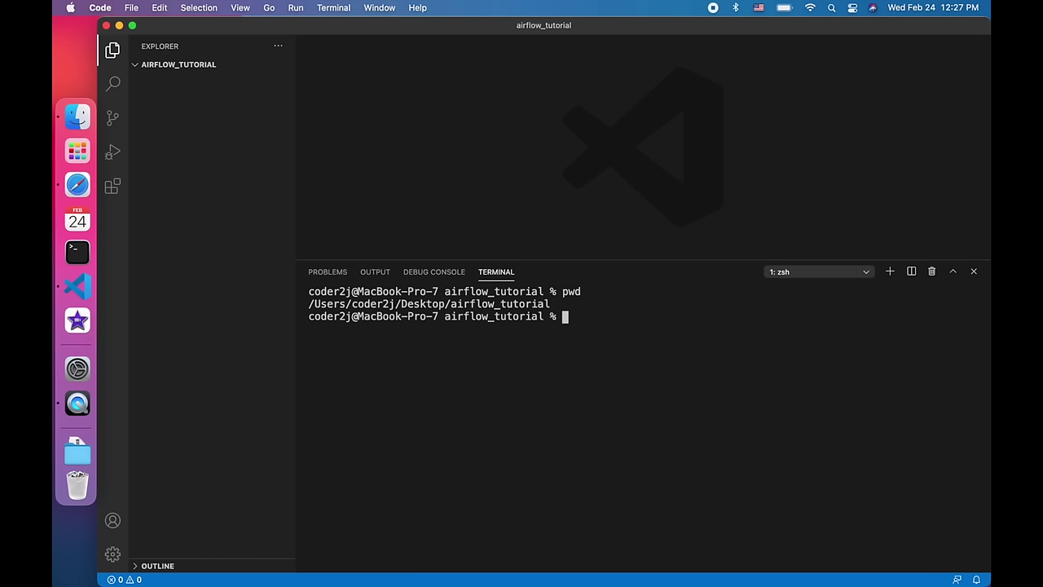
pyautogui.write('python3 --version')
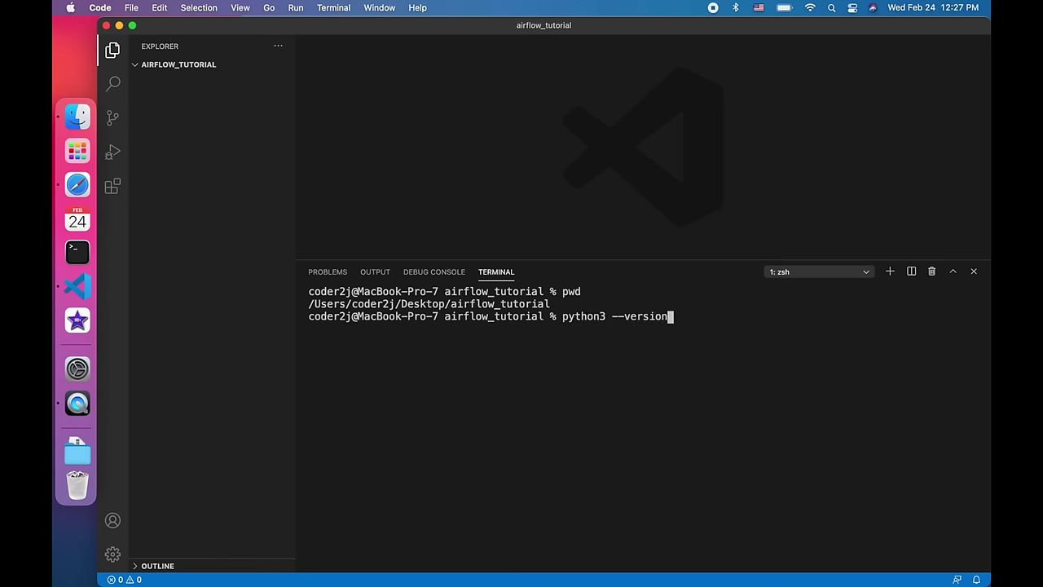
pyautogui.press('Return')
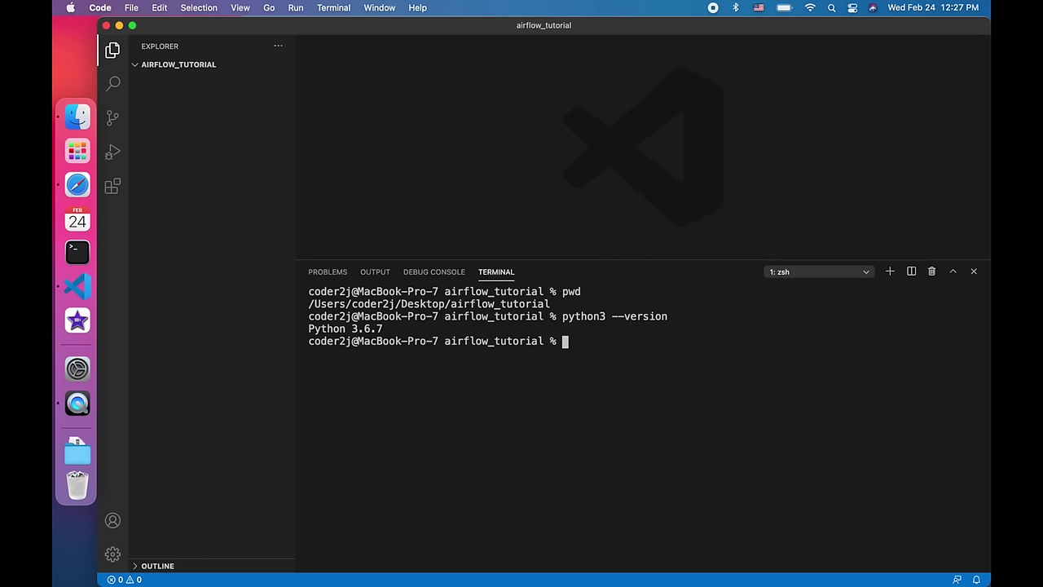
pyautogui.write('python3 -m venv')
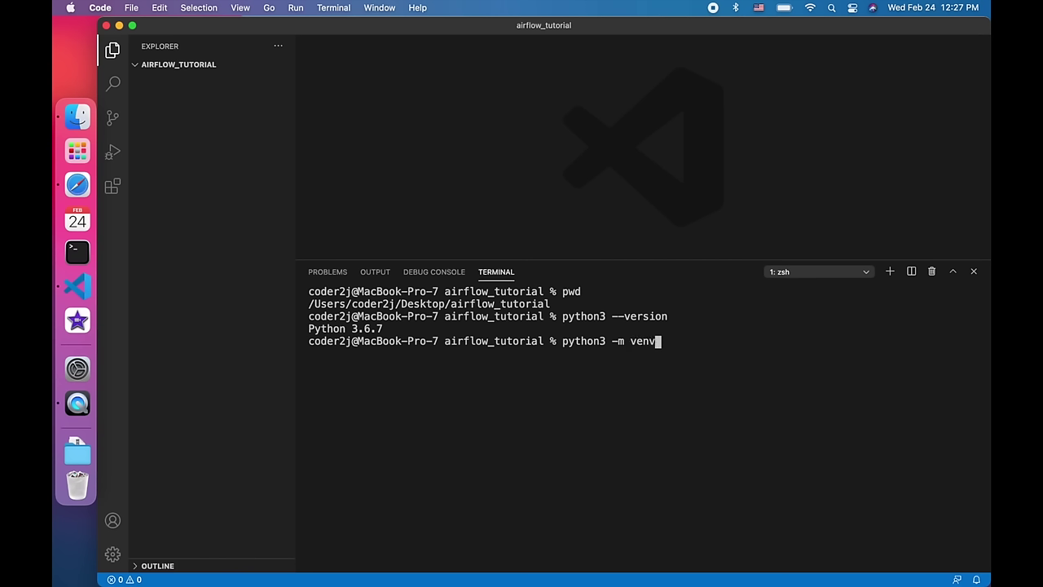
pyautogui.write(' py_env')
# - Create the py_env virtual environment and inspect its folder in the Explorer
pyautogui.press('Return')
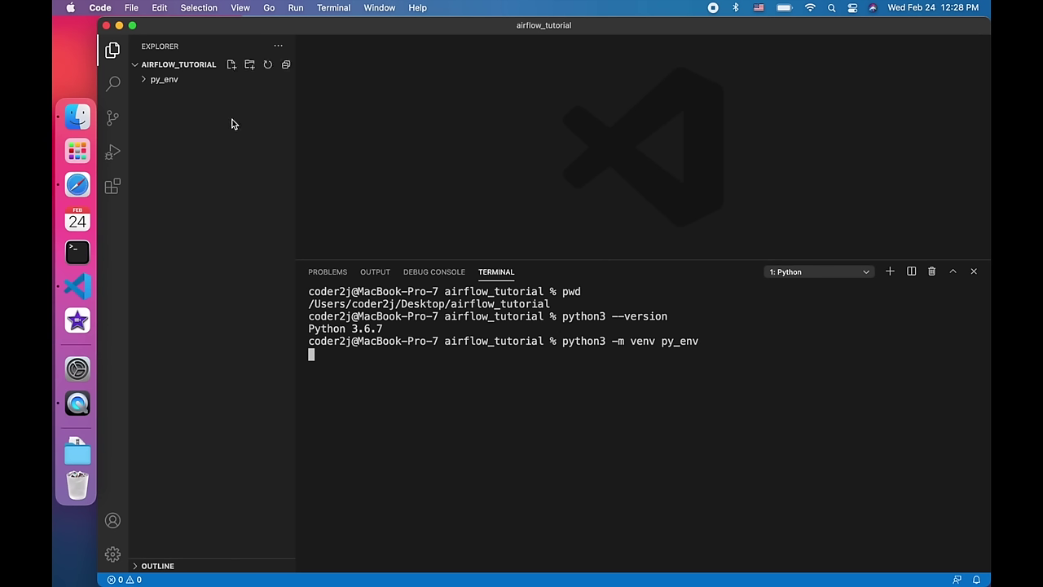
pyautogui.click(145, 83)
pyautogui.click(145, 82)
# - Activate the environment with source py_env/bin/activate
pyautogui.click(624, 397)
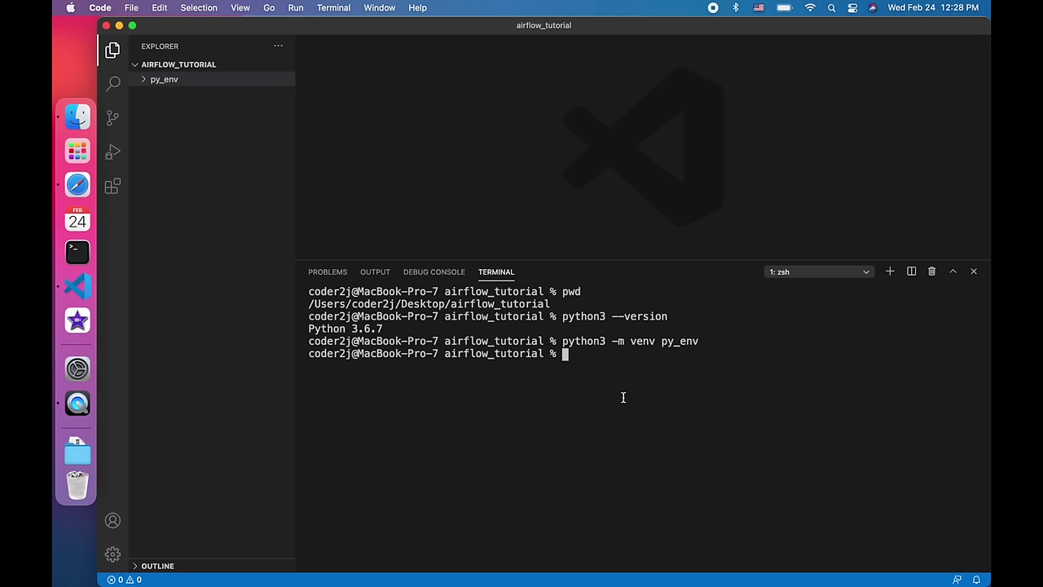
pyautogui.write('source p')
pyautogui.press('Tab')
pyautogui.write('b')
pyautogui.press('Tab')
pyautogui.write('a')
pyautogui.press('Tab')
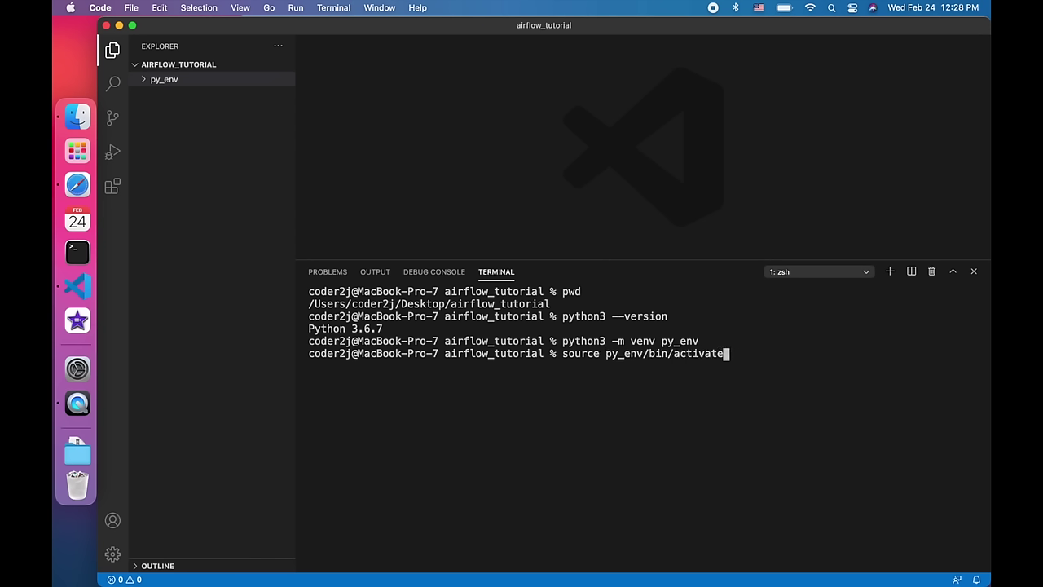
pyautogui.press('Return')
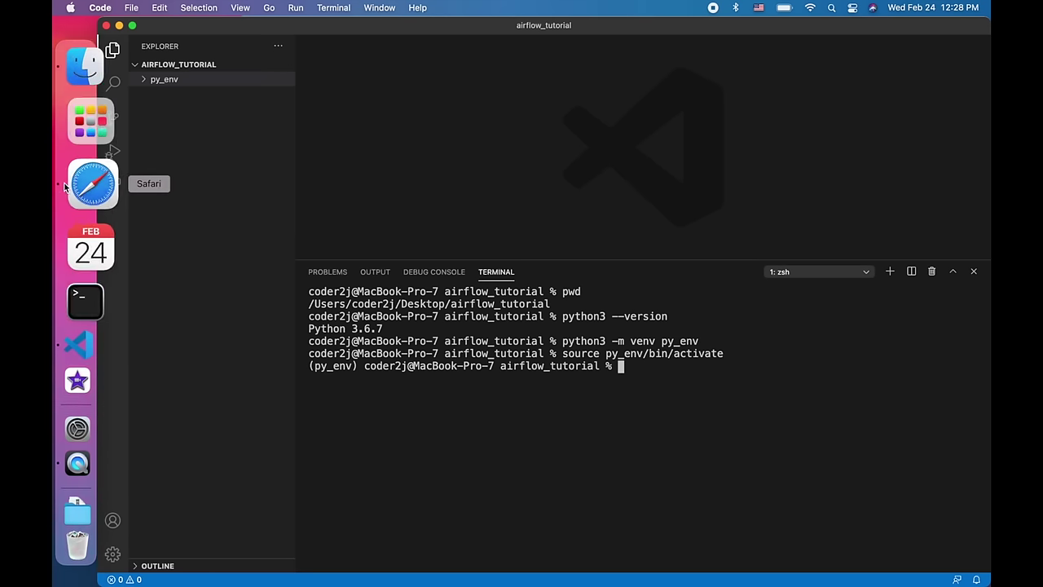
# - In Safari, search 'apache airflow github' and open the apache/airflow repository
pyautogui.click(61, 178)
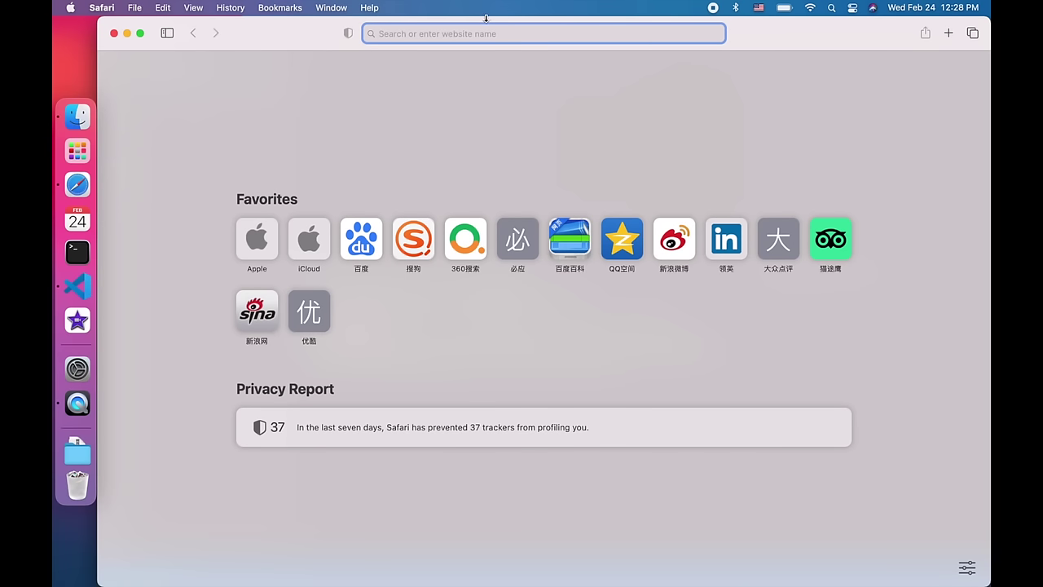
pyautogui.write('apach')
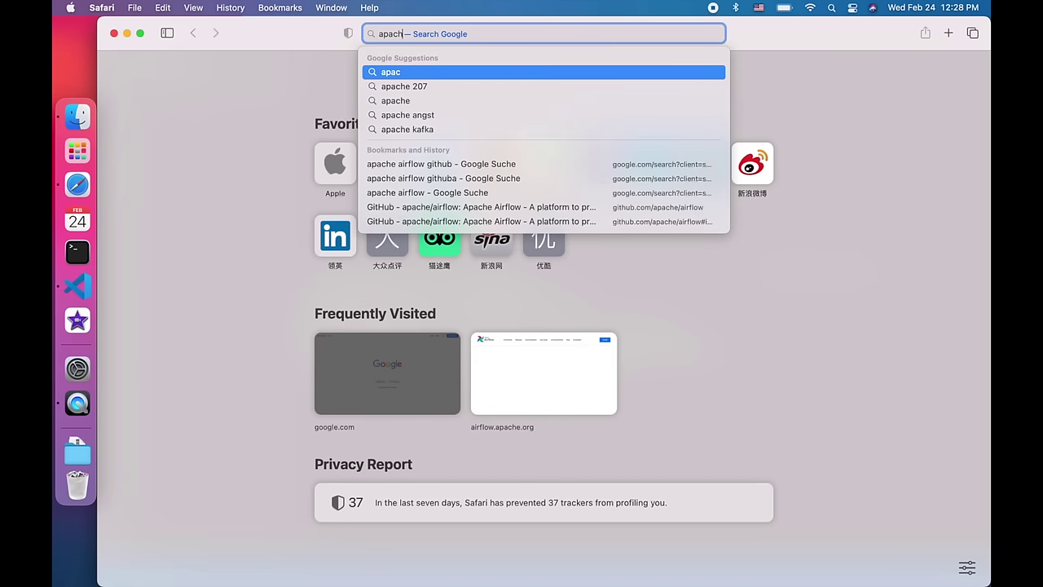
pyautogui.write('e airf')
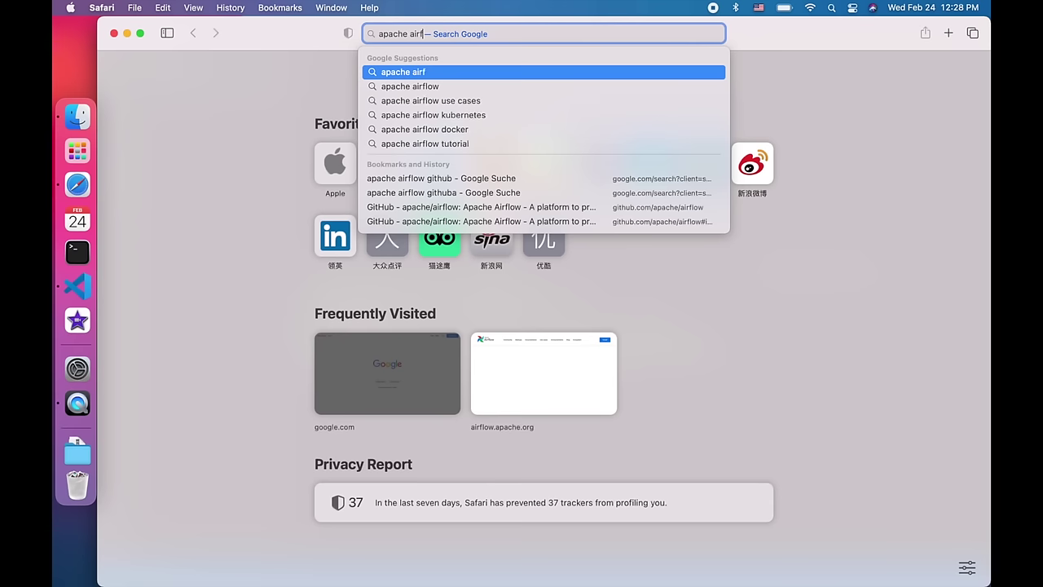
pyautogui.write('low github')
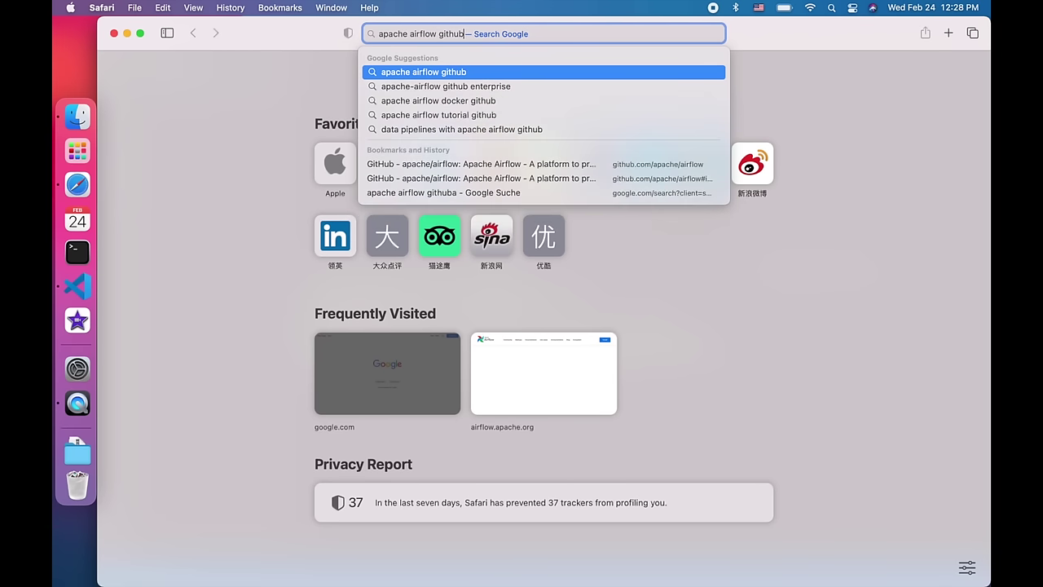
pyautogui.press('Return')
pyautogui.click(453, 187)
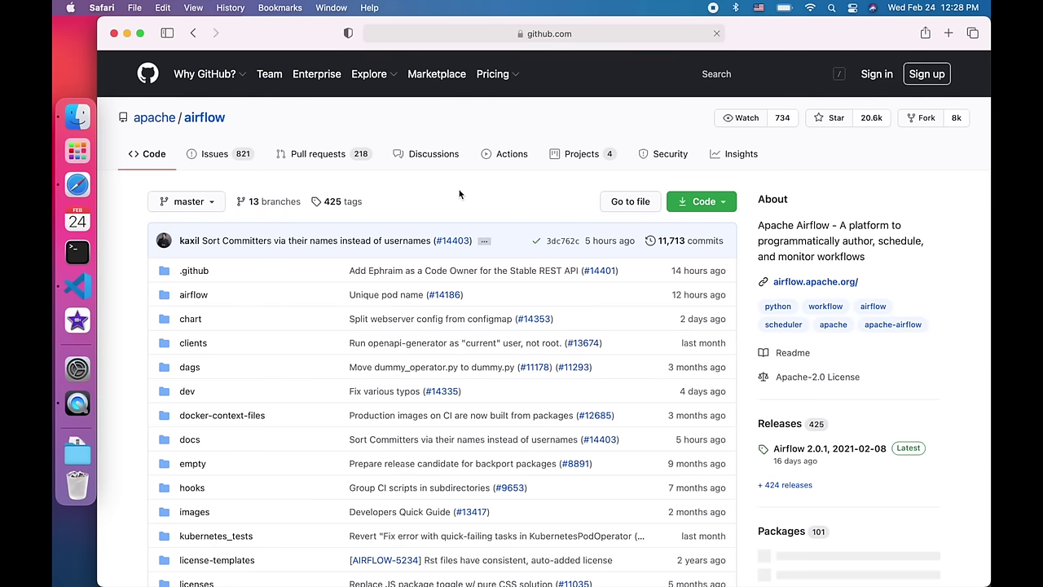
# - Jump to 'Installing from PyPI' and select the pip install apache-airflow==2.0.1 command
pyautogui.scroll(-5, 436, 251)
pyautogui.scroll(-15, 437, 255)
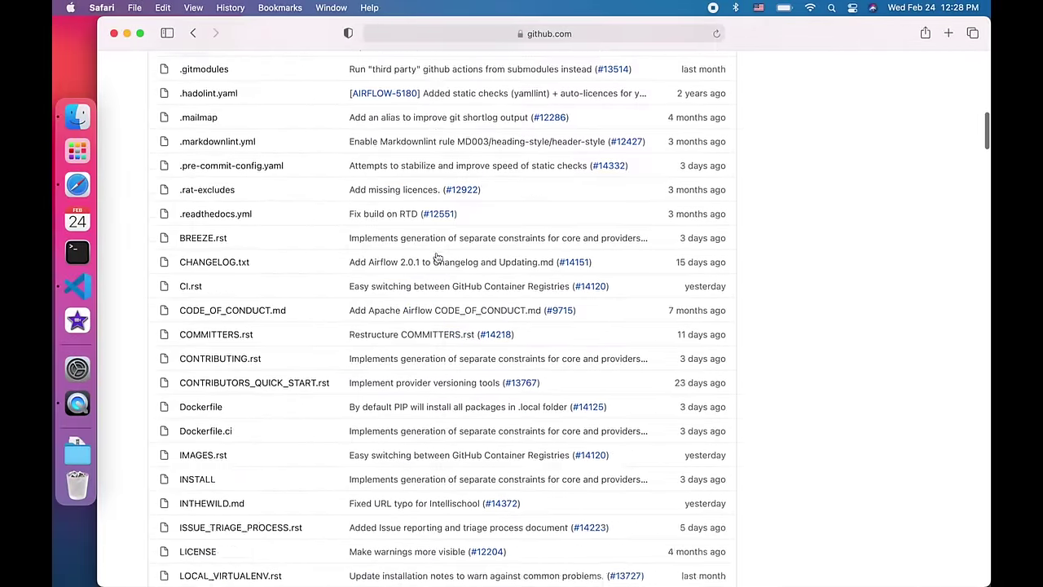
pyautogui.scroll(-4, 437, 257)
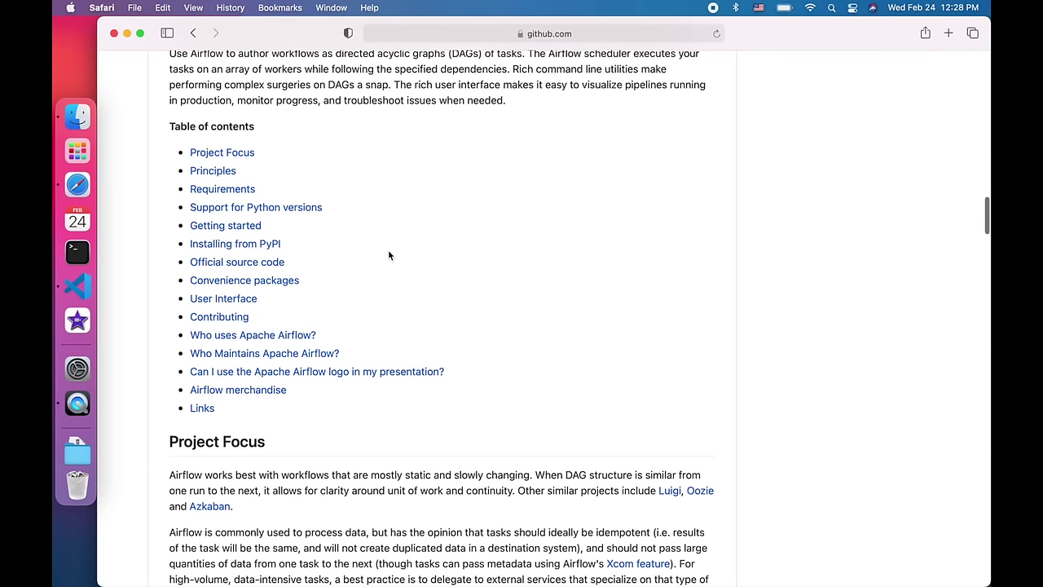
pyautogui.click(270, 246)
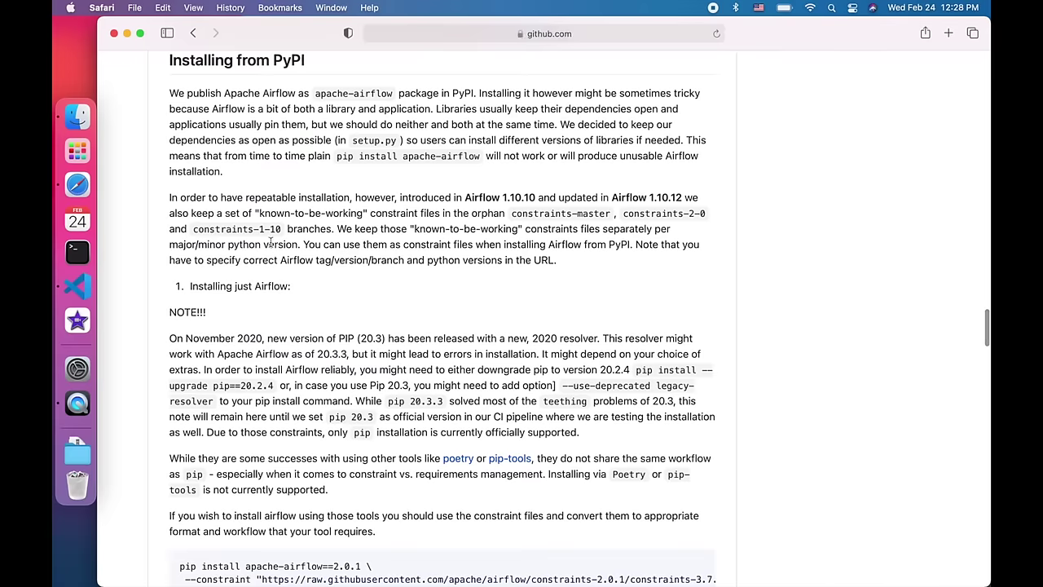
pyautogui.scroll(-6, 270, 246)
pyautogui.scroll(-3, 392, 312)
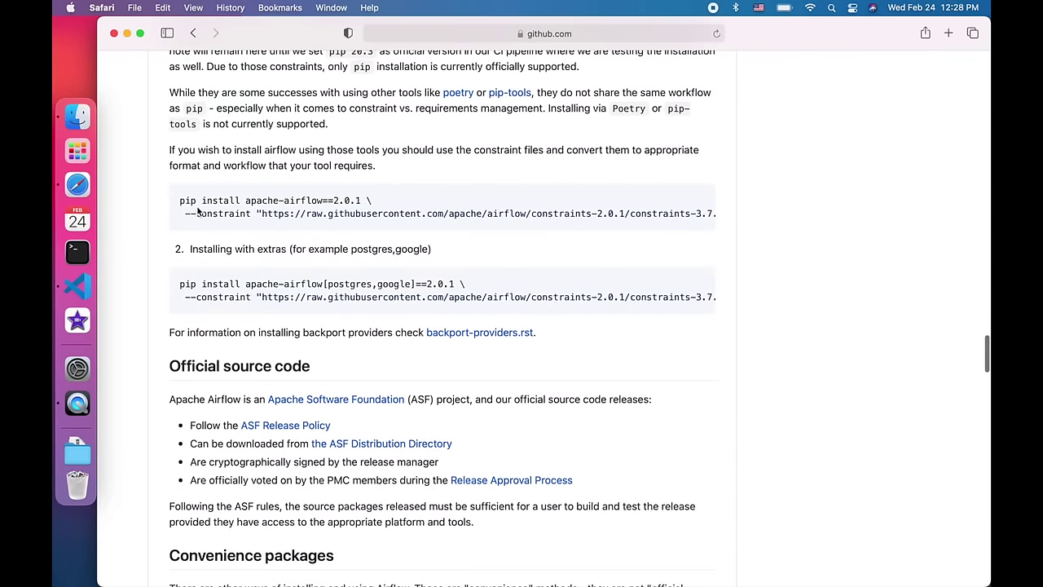
pyautogui.moveTo(181, 203); pyautogui.dragTo(727, 212)
pyautogui.press('super+c')
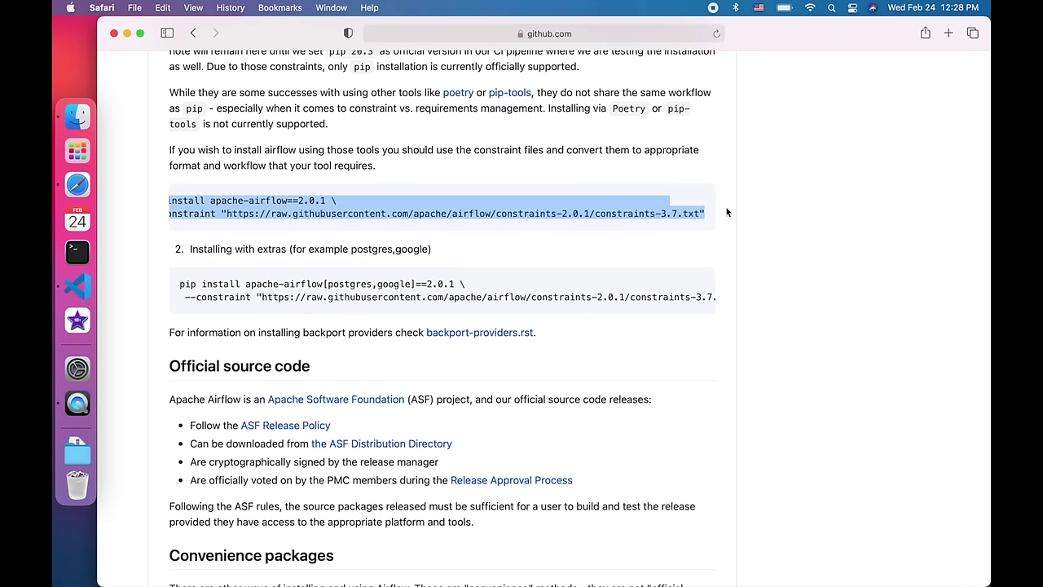
# - Paste the apache-airflow==2.0.1 pip command, change constraints-3.7.txt to constraints-3.6.txt, and run it
pyautogui.click(69, 284)
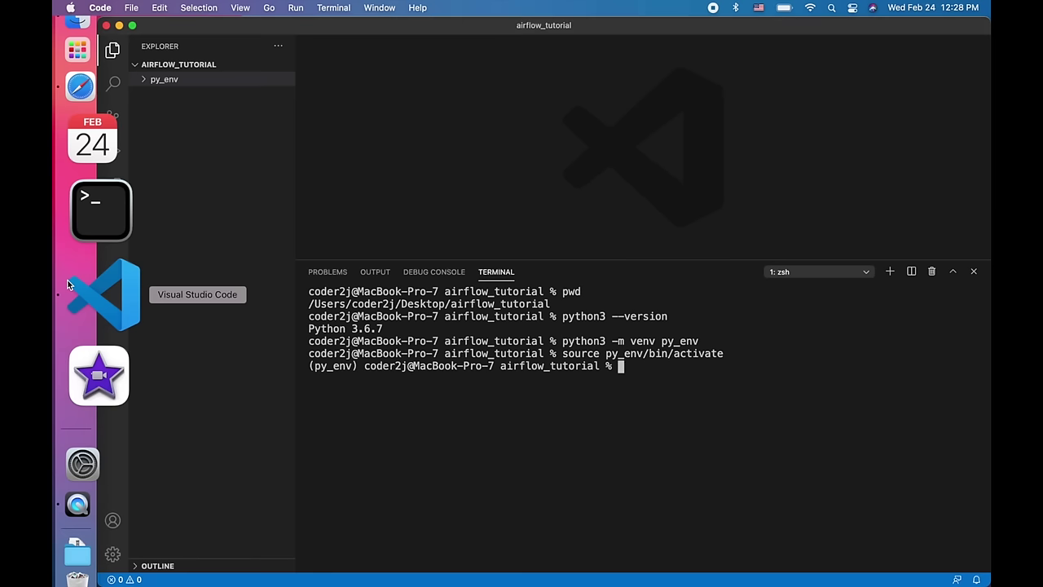
pyautogui.press('super+v')
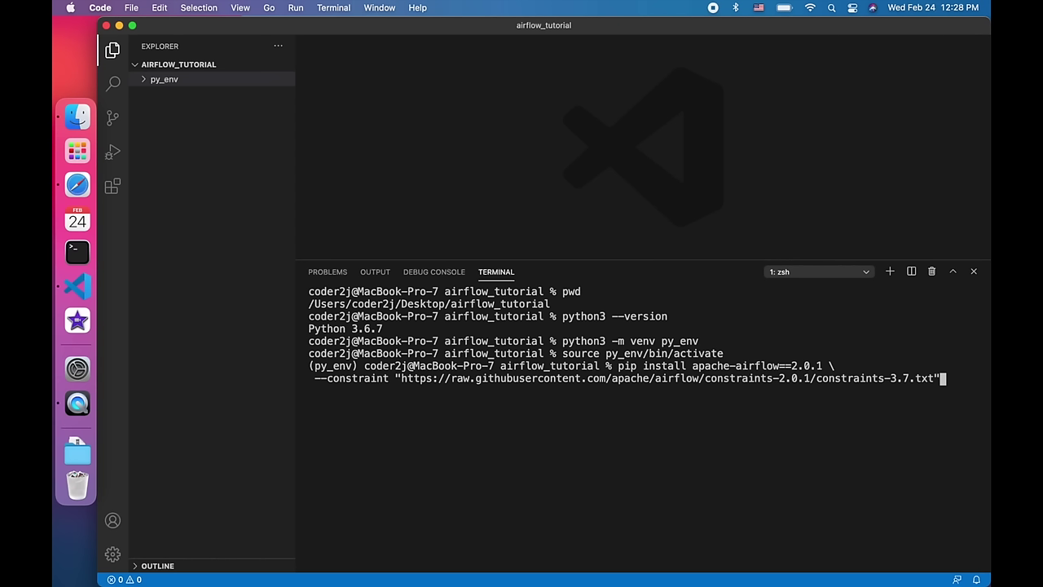
pyautogui.press('Left')
pyautogui.press('Left')
pyautogui.press('Left')
pyautogui.press('Left')
pyautogui.press('Left')
pyautogui.press('BackSpace')
pyautogui.write('6')
pyautogui.press('Return')
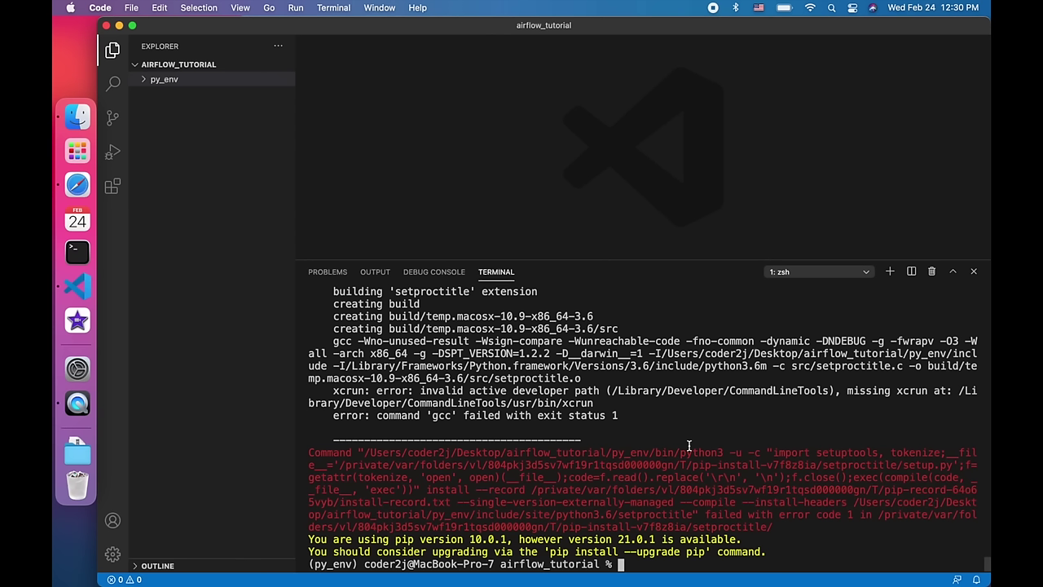
# - Install the command line developer tools with xcode-select --install, accepting the licence
pyautogui.write('xcode-select --install')
pyautogui.press('Return')
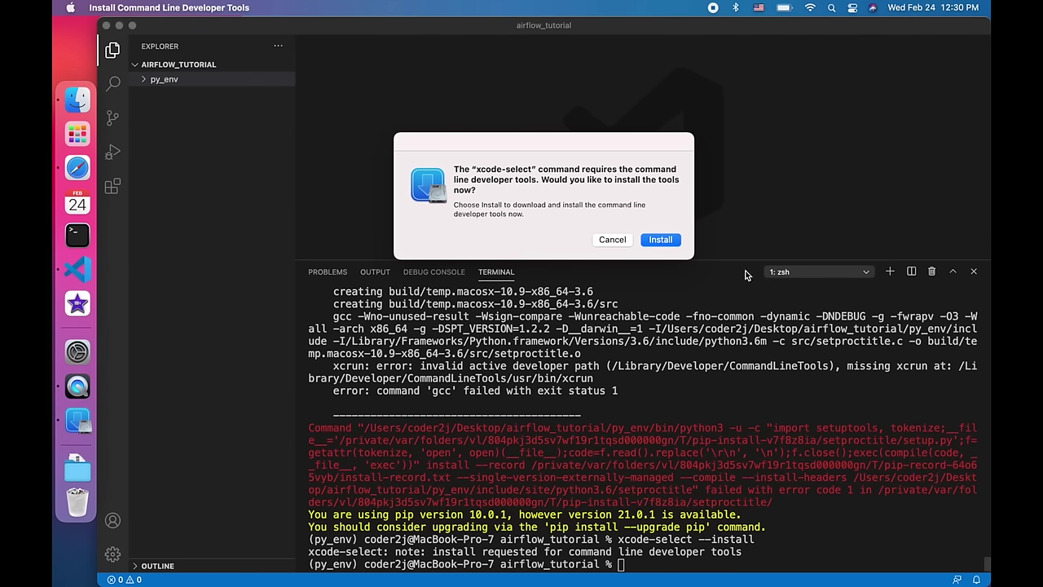
pyautogui.click(661, 239)
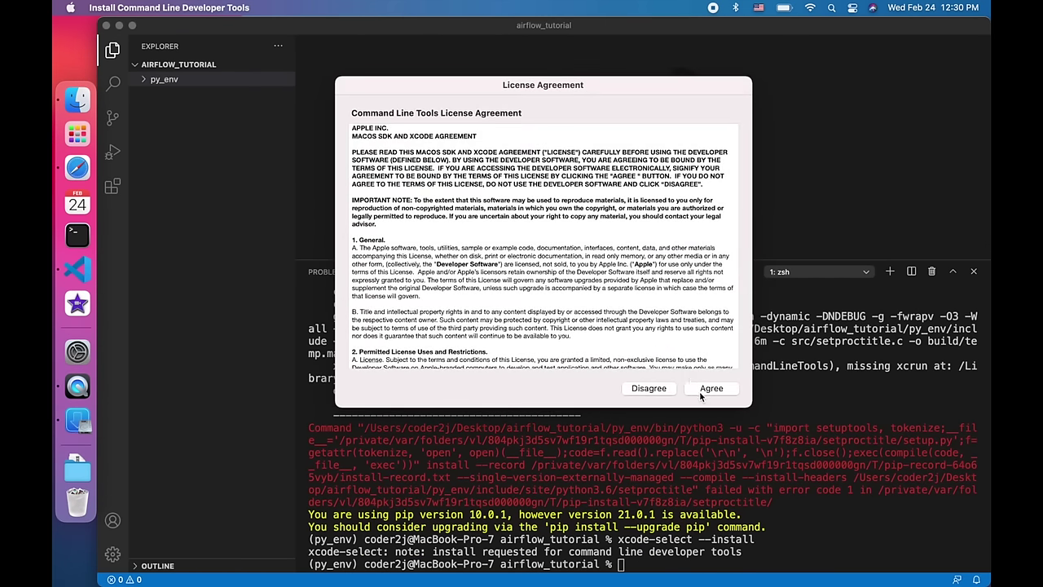
pyautogui.click(701, 395)
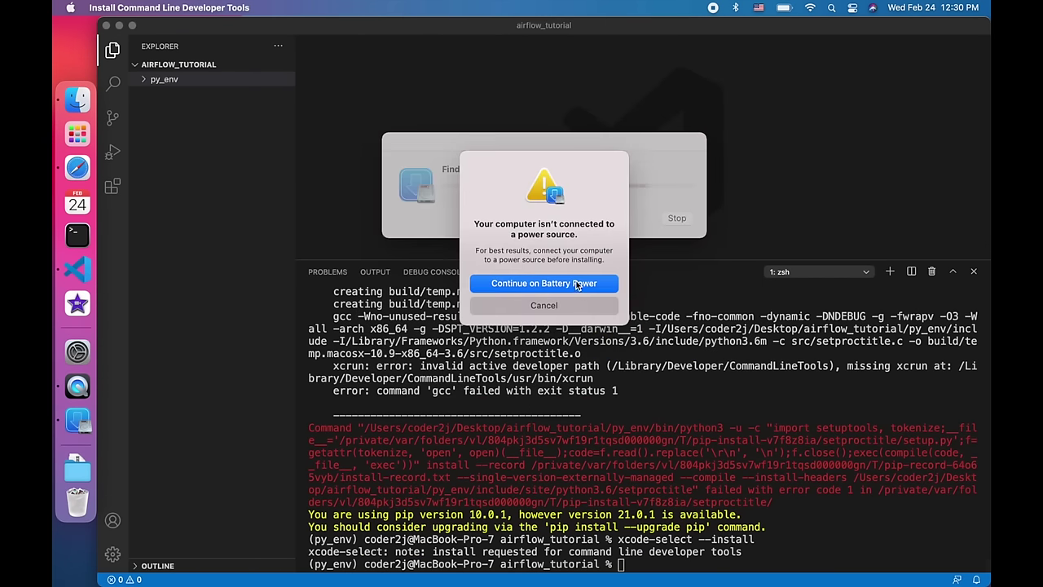
pyautogui.click(577, 283)
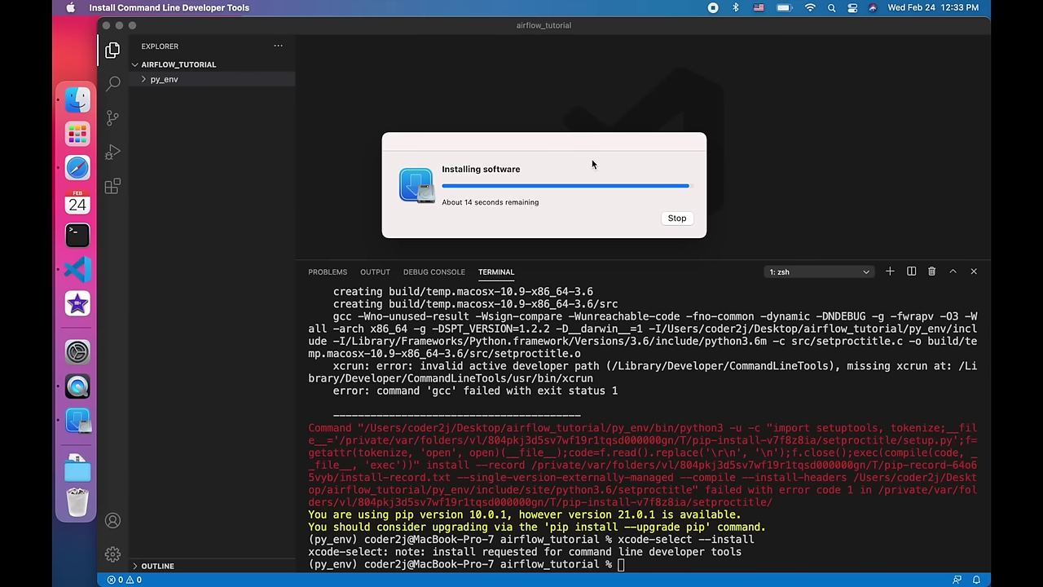
pyautogui.click(676, 196)
# - Clear the terminal and recall the apache-airflow pip install command
pyautogui.write('clear')
pyautogui.press('Return')
pyautogui.press('Up')
pyautogui.press('Up')
pyautogui.press('Up')
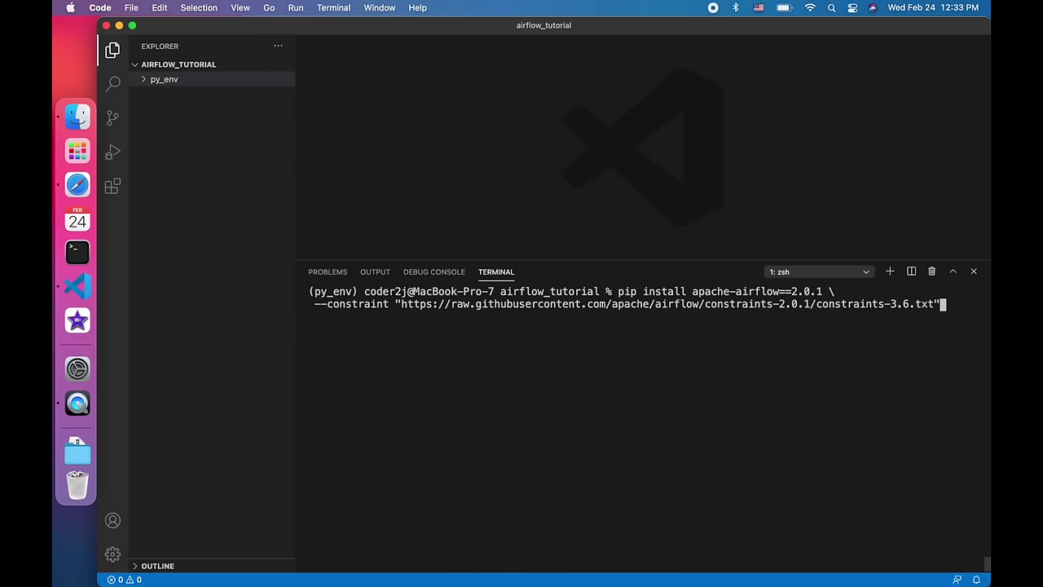
# - Rerun the apache-airflow 2.0.1 install and clear the terminal once it succeeds
pyautogui.press('Return')
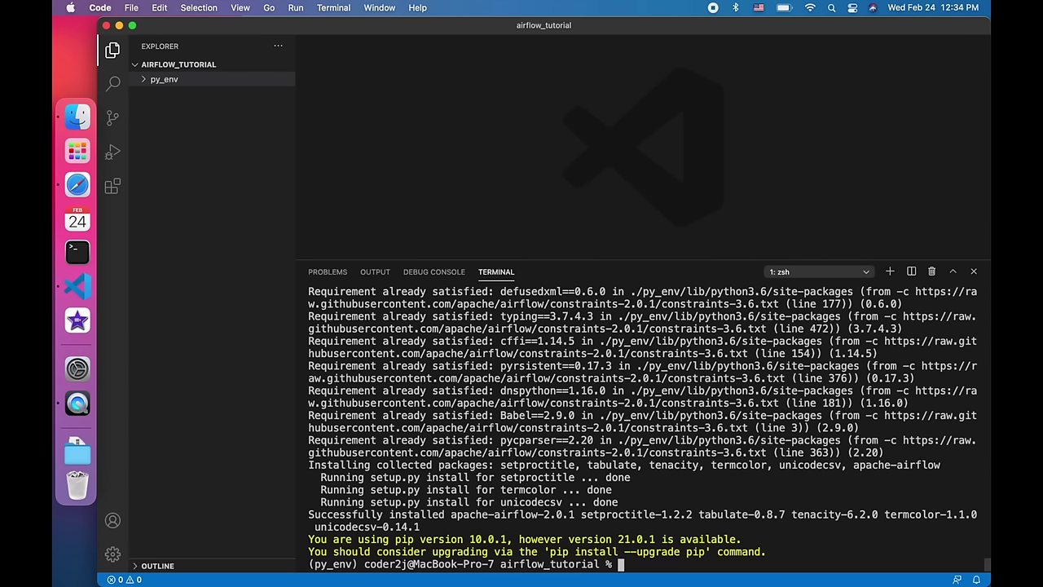
pyautogui.write('c')
pyautogui.write('lear')
pyautogui.press('Return')
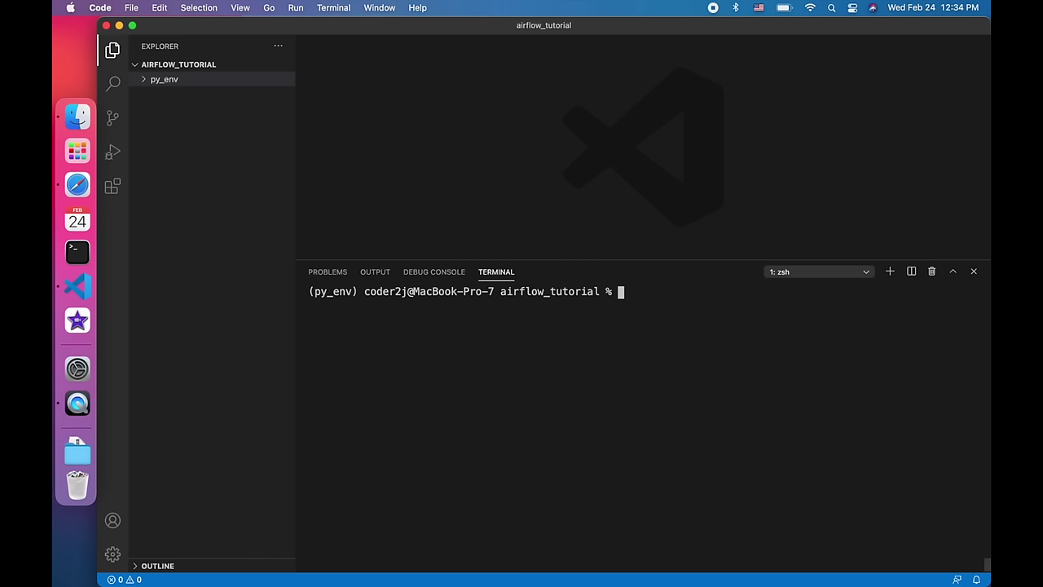
# - Set AIRFLOW_HOME to the current folder and initialize the database with airflow db init
pyautogui.write('export AIRFLOW')
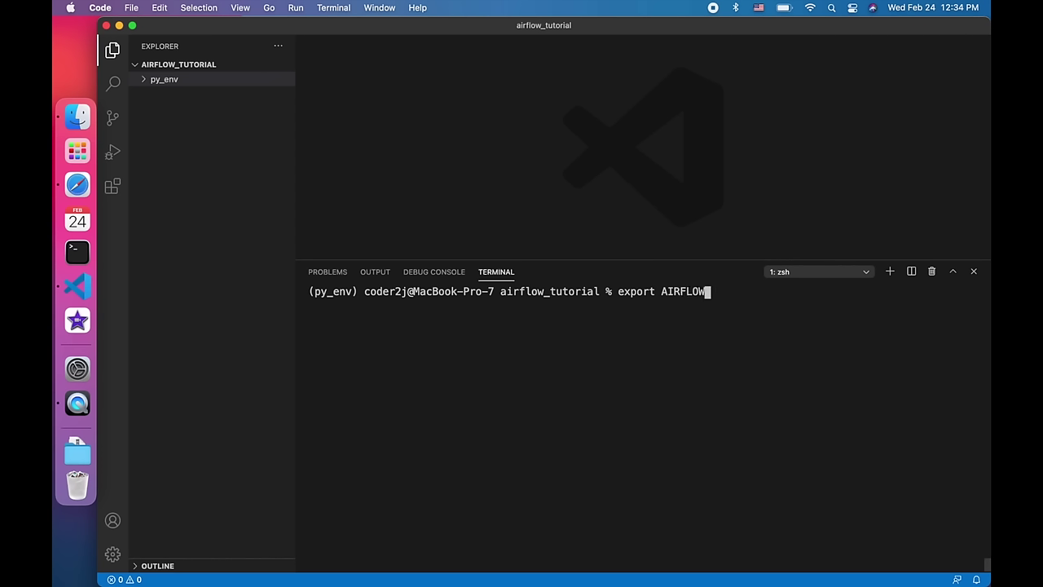
pyautogui.write('_HOME=.')
pyautogui.press('Return')
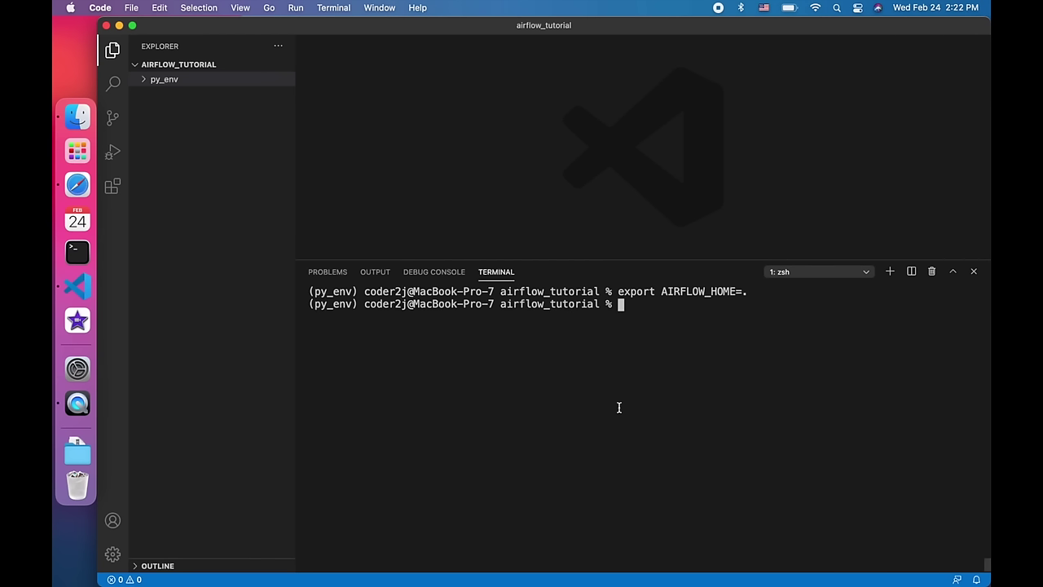
pyautogui.write('airflow')
pyautogui.write(' db init')
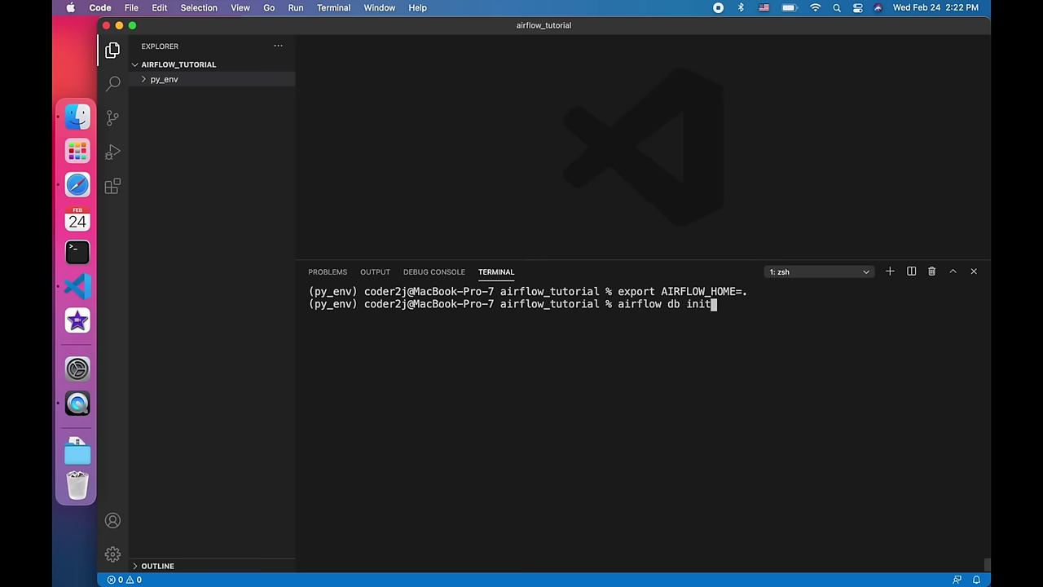
pyautogui.press('Return')
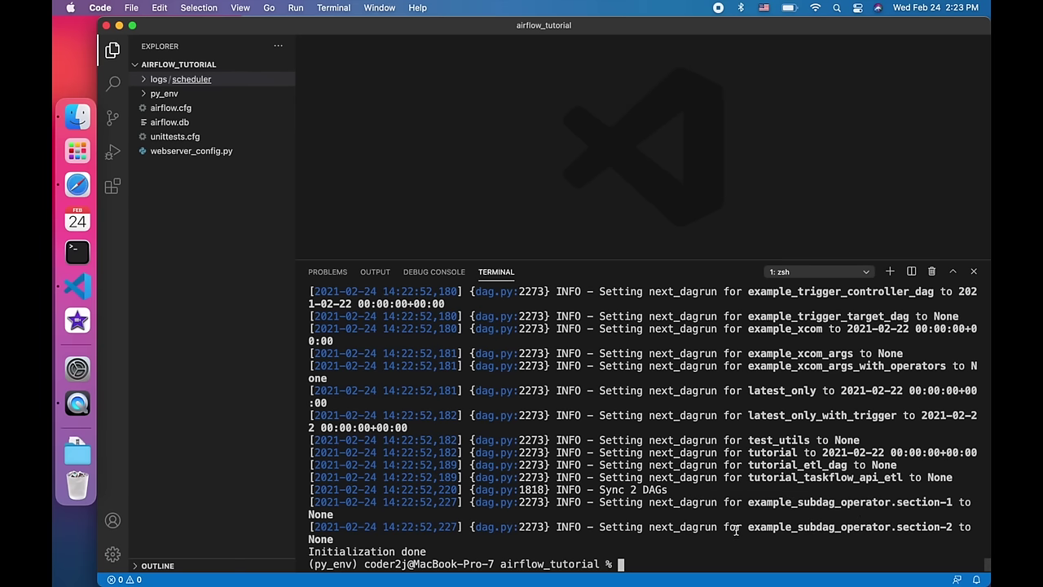
pyautogui.write('airflow webserver -p 8080')
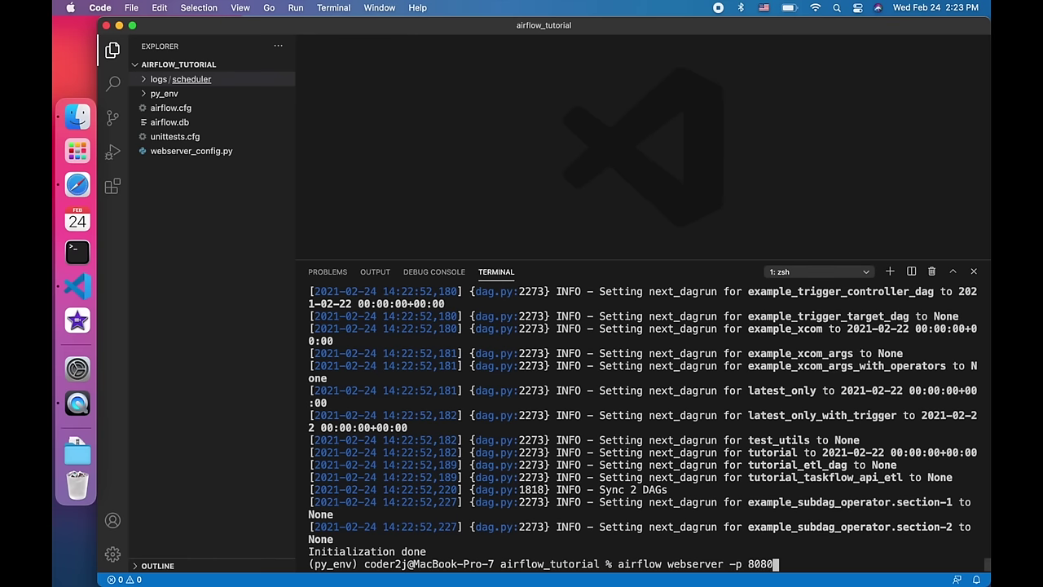
# - Start airflow webserver on port 8080, open its sign-in page in Safari, then return to stop it
pyautogui.press('Return')
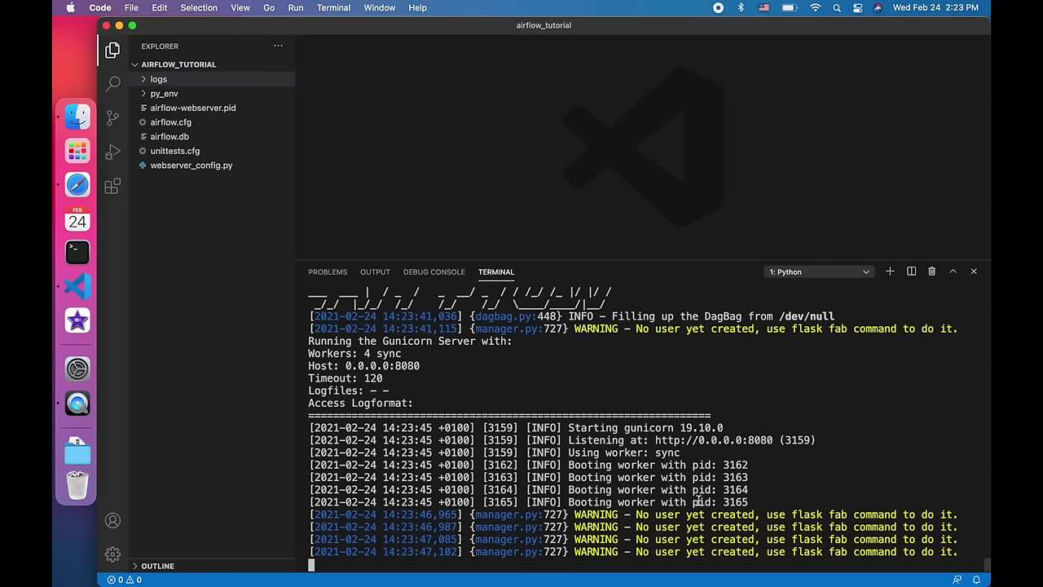
pyautogui.keyDown('super'); pyautogui.click(734, 440); pyautogui.keyUp('super')
pyautogui.click(571, 317)
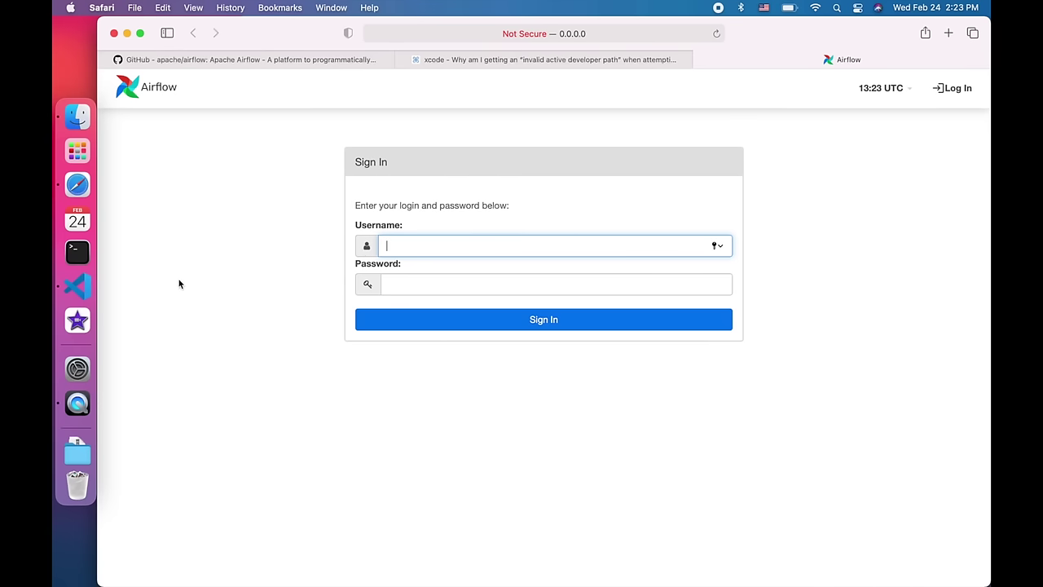
pyautogui.click(97, 283)
# - Stop the running webserver and show the help for airflow users create
pyautogui.hotkey('ctrl', 'c')
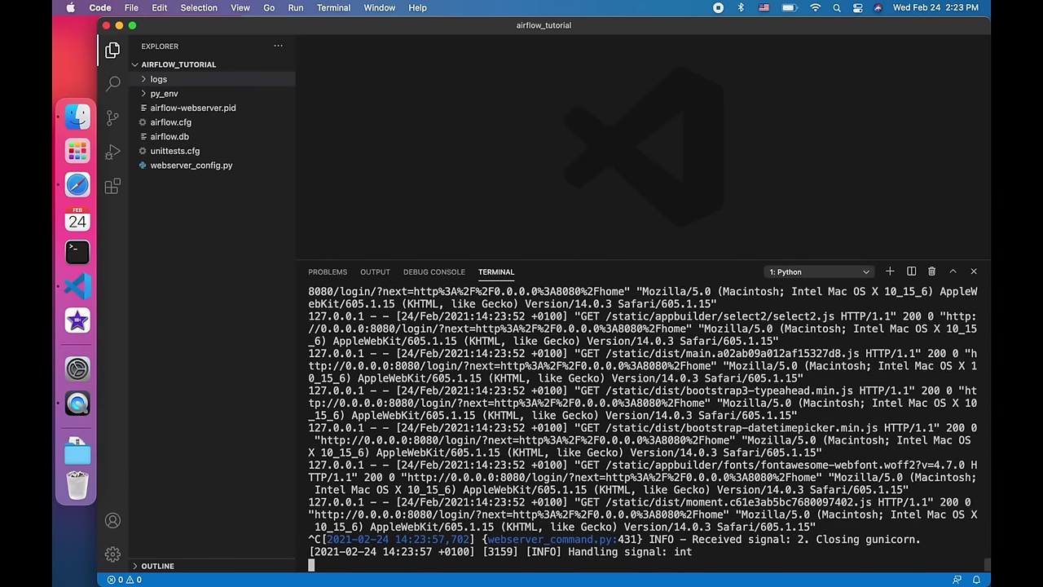
pyautogui.write('airflow users create --help')
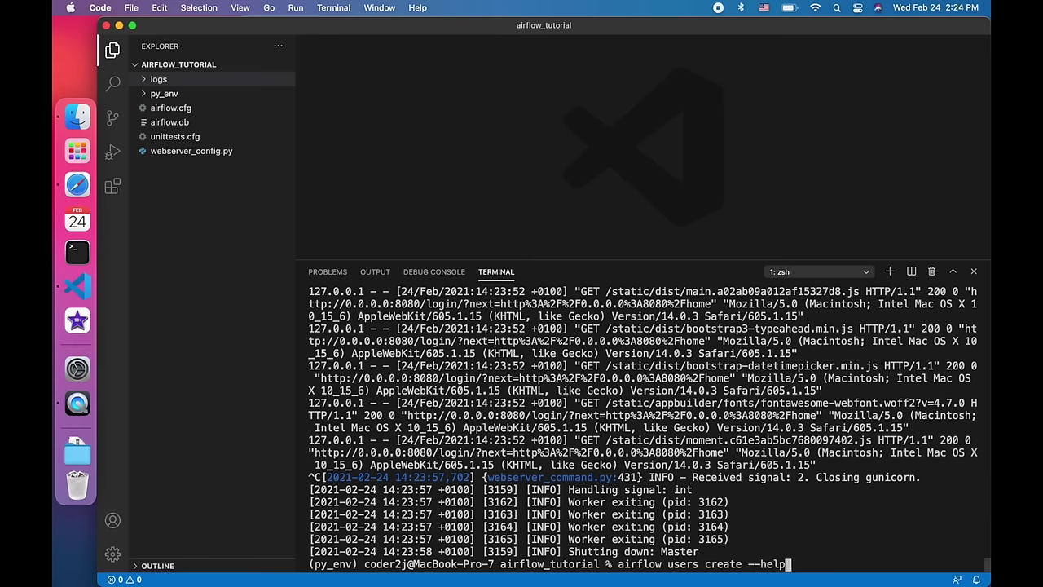
pyautogui.press('Return')
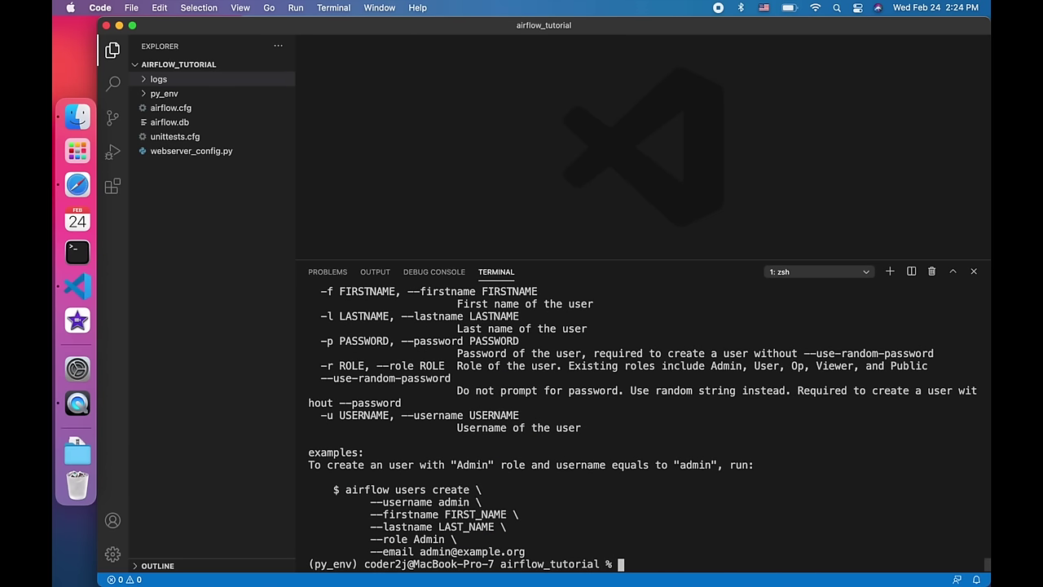
# - Create an Admin-role user 'admin' with first and last names and an email, setting its password
pyautogui.press('Up')
pyautogui.press('BackSpace')
pyautogui.press('BackSpace')
pyautogui.press('BackSpace')
pyautogui.press('BackSpace')
pyautogui.press('BackSpace')
pyautogui.press('BackSpace')
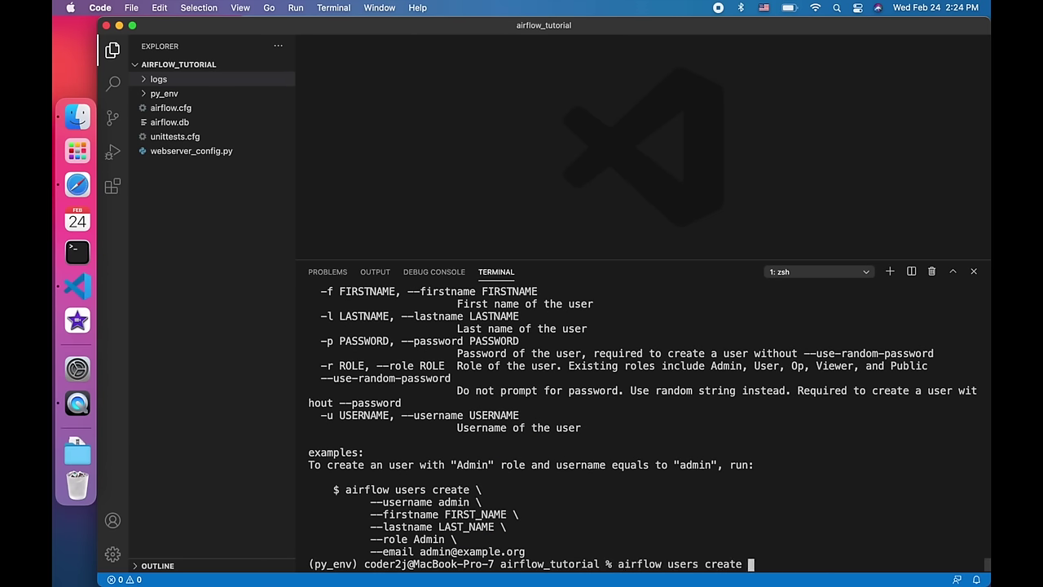
pyautogui.write('--username admin --firstname ')
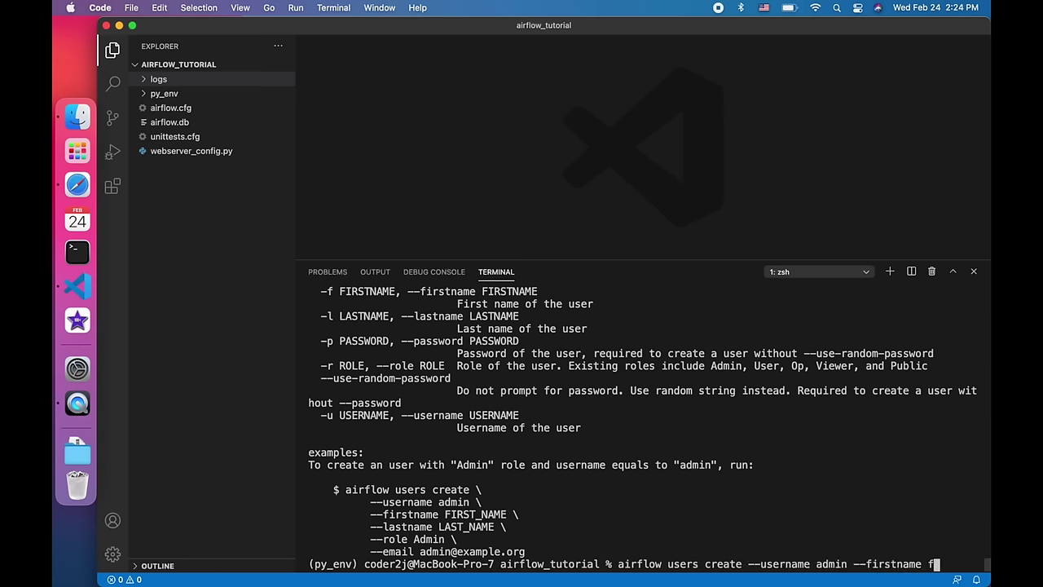
pyautogui.write('firstname --lastname lastname --role Admin --email')
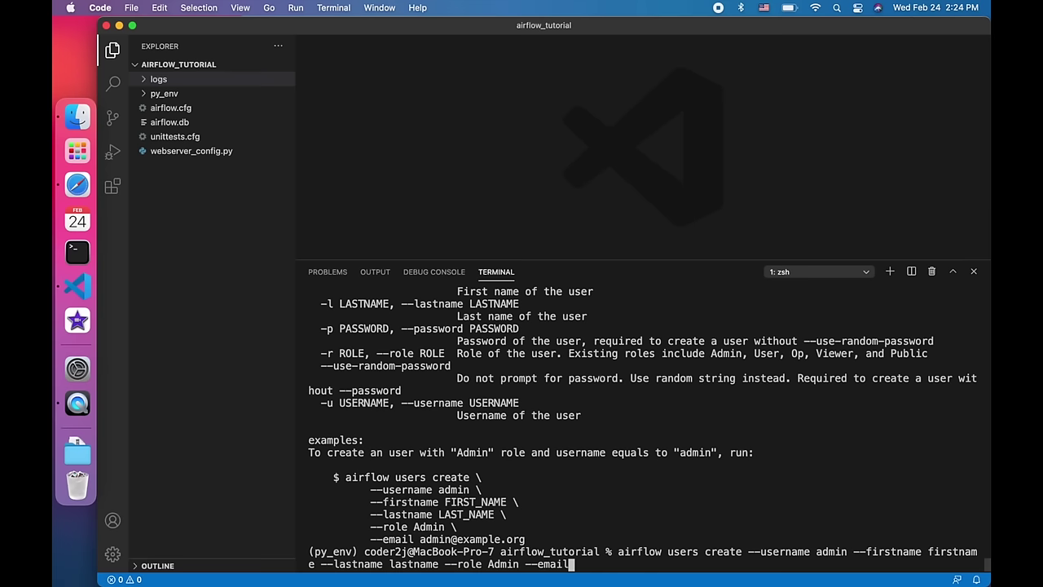
pyautogui.write(' admin@domain.com')
pyautogui.press('Return')
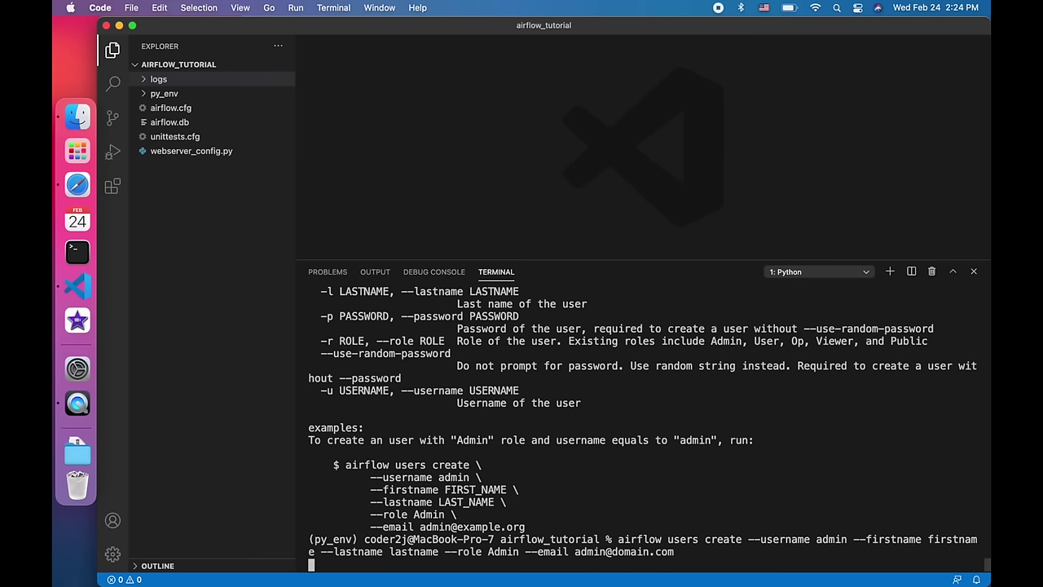
pyautogui.press('Return')
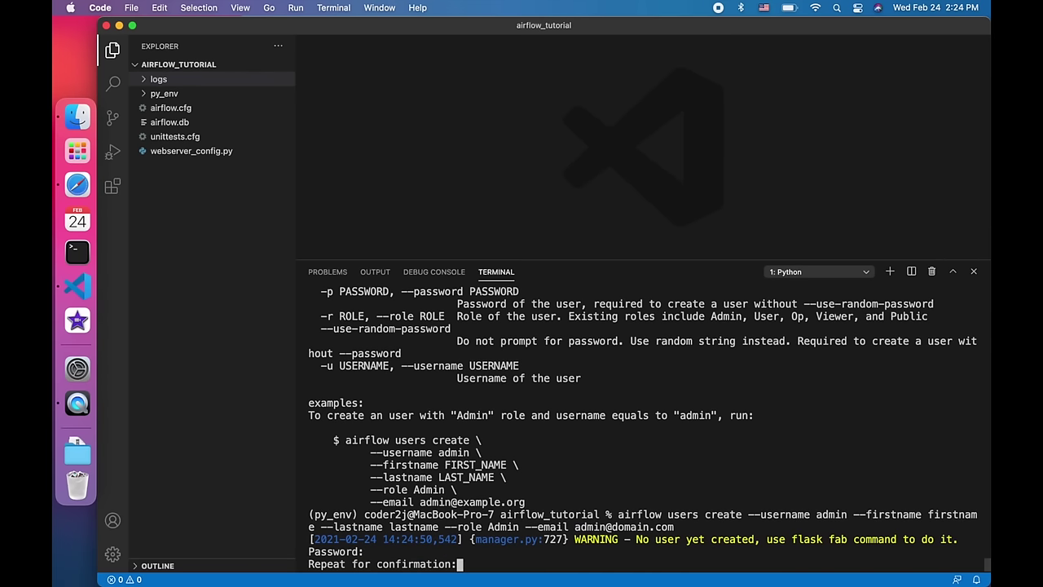
pyautogui.press('Return')
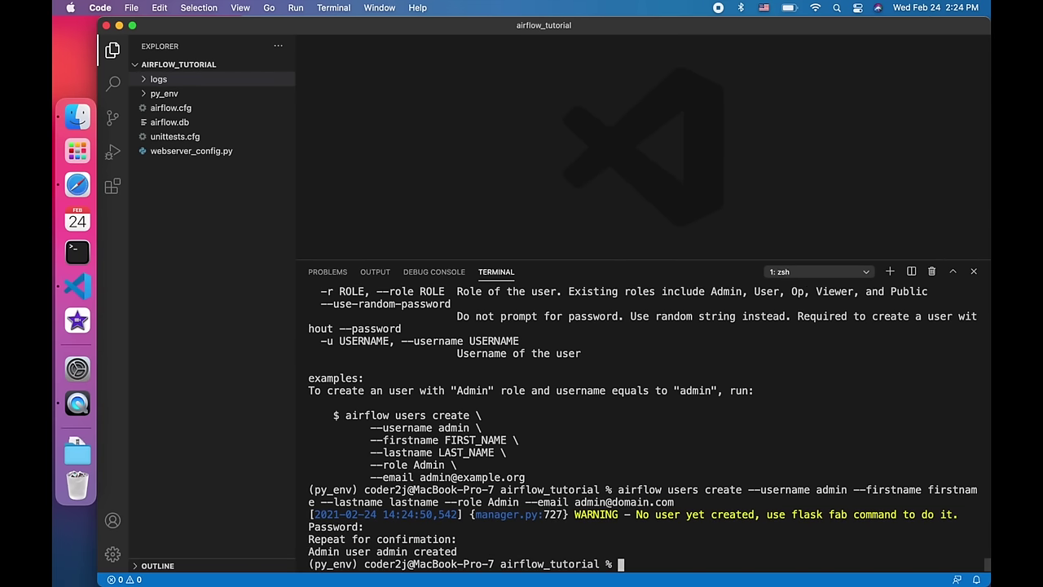
# - Restart the Airflow webserver with airflow webserver -p 8080
pyautogui.press('Up')
pyautogui.press('Up')
pyautogui.press('Up')
pyautogui.press('Up')
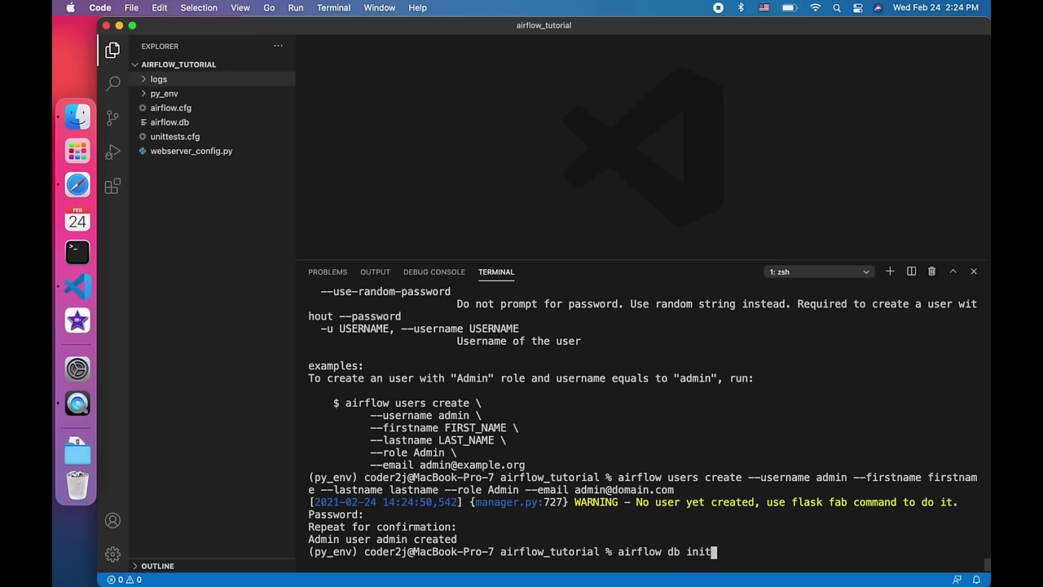
pyautogui.press('Down')
pyautogui.press('Down')
pyautogui.press('Up')
pyautogui.press('Return')
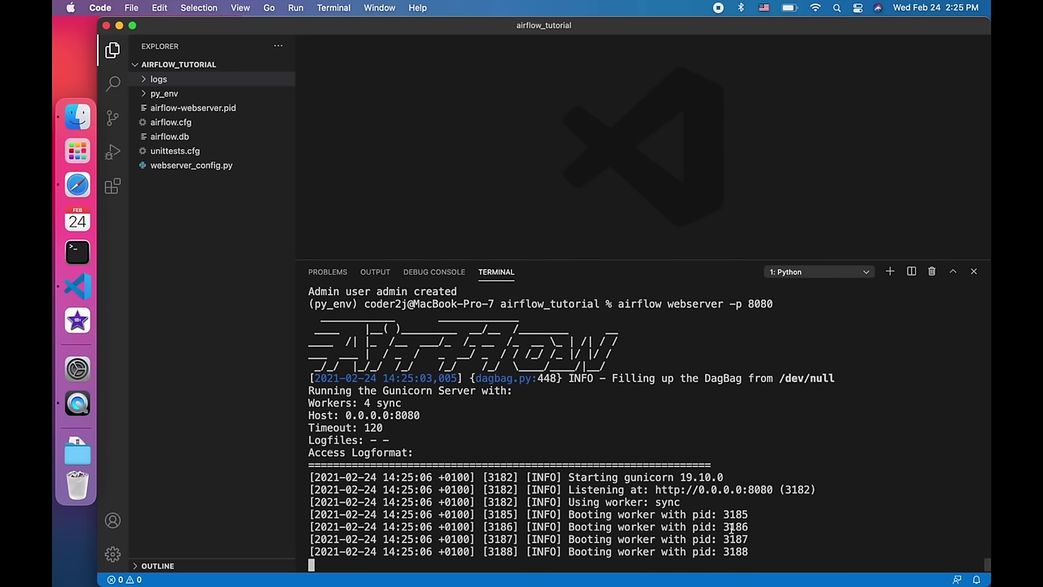
# - Reload the Airflow login page and sign in with the admin account
pyautogui.click(101, 184)
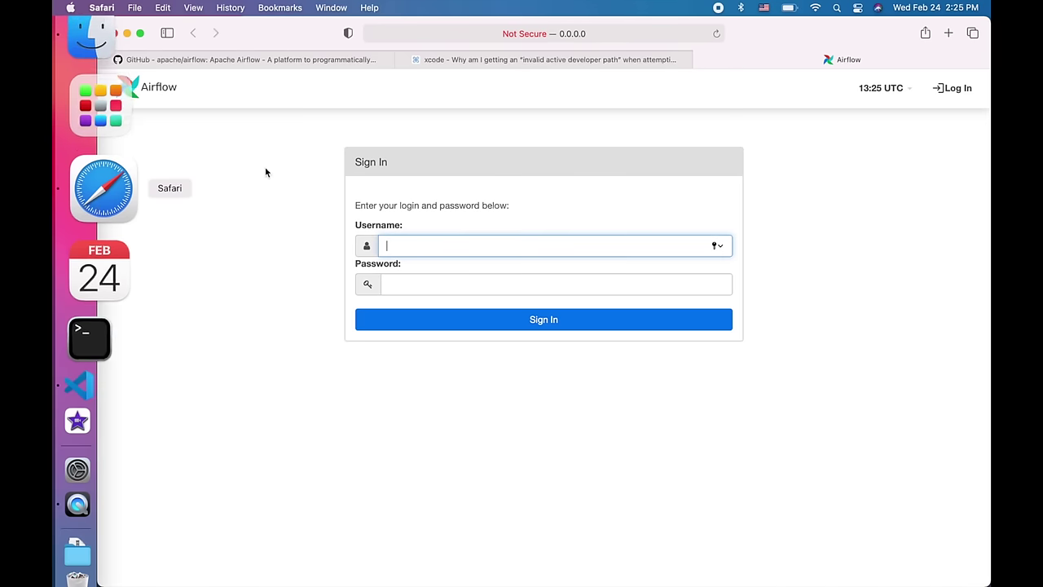
pyautogui.click(717, 33)
pyautogui.click(475, 244)
pyautogui.write('admin')
pyautogui.press('Tab')
pyautogui.write('admin')
pyautogui.press('Return')
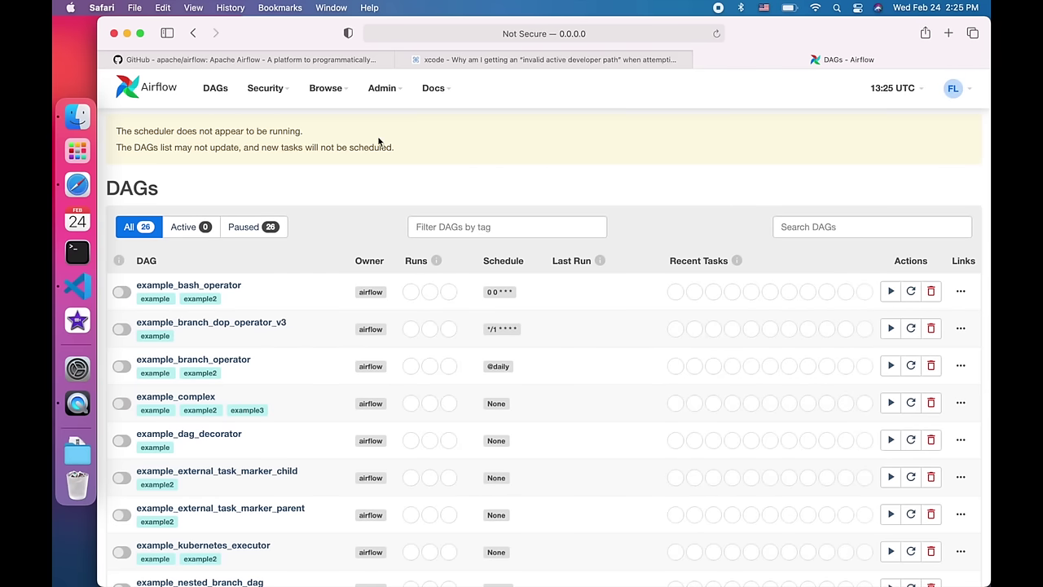
# - Reload the DAG list, highlight the scheduler warning, and open example_bash_operator's tree view
pyautogui.click(210, 93)
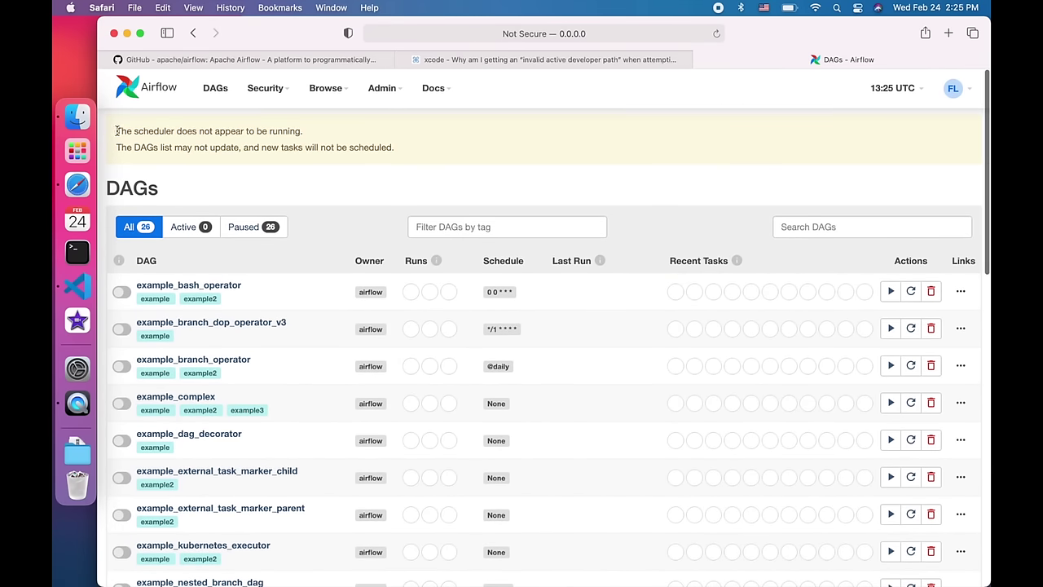
pyautogui.moveTo(116, 130); pyautogui.dragTo(367, 167)
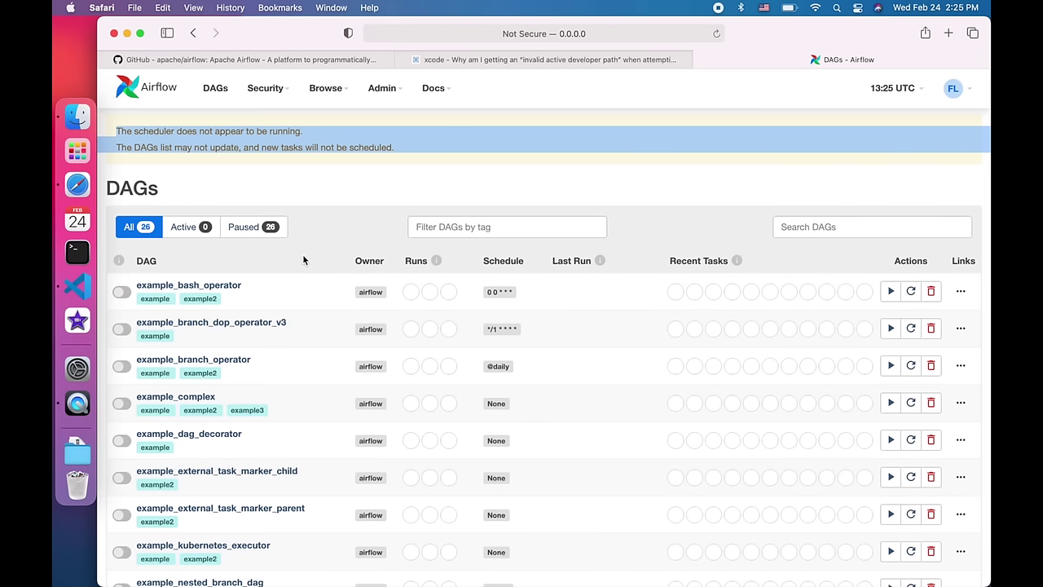
pyautogui.click(234, 287)
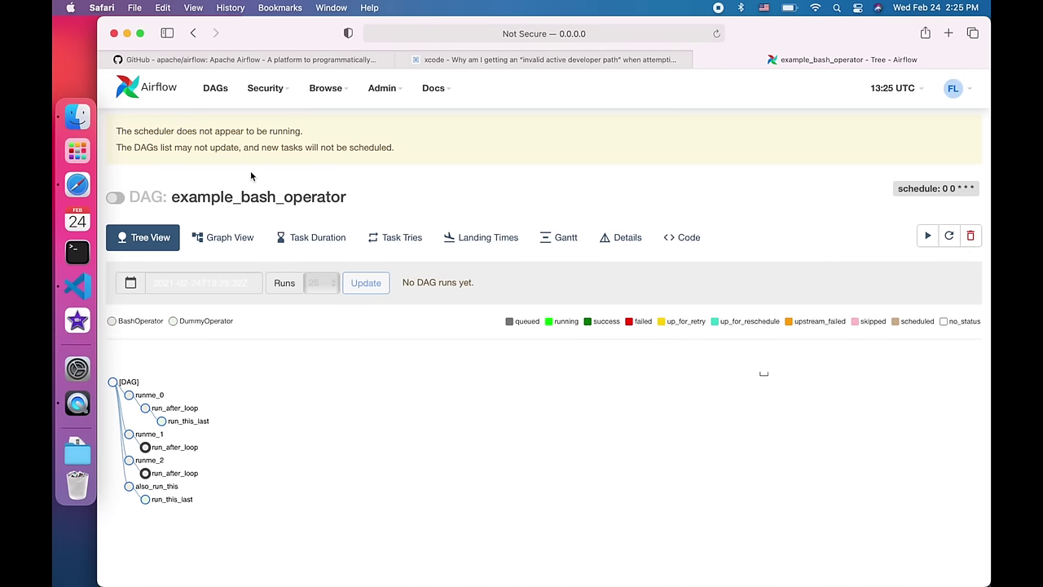
pyautogui.click(70, 287)
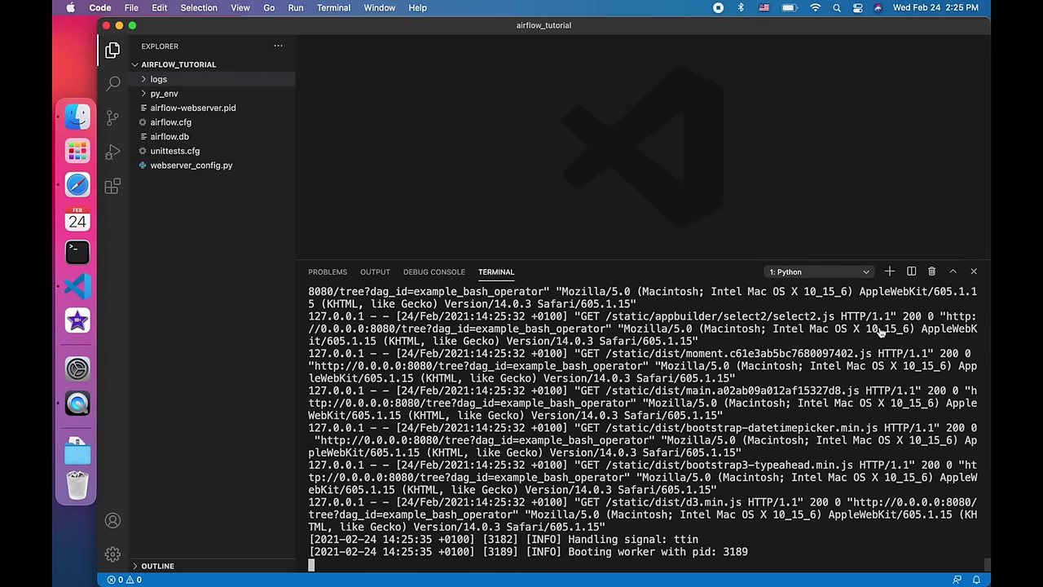
# - In a new terminal, set AIRFLOW_HOME=. and try running airflow scheduler
pyautogui.click(890, 272)
pyautogui.write('export')
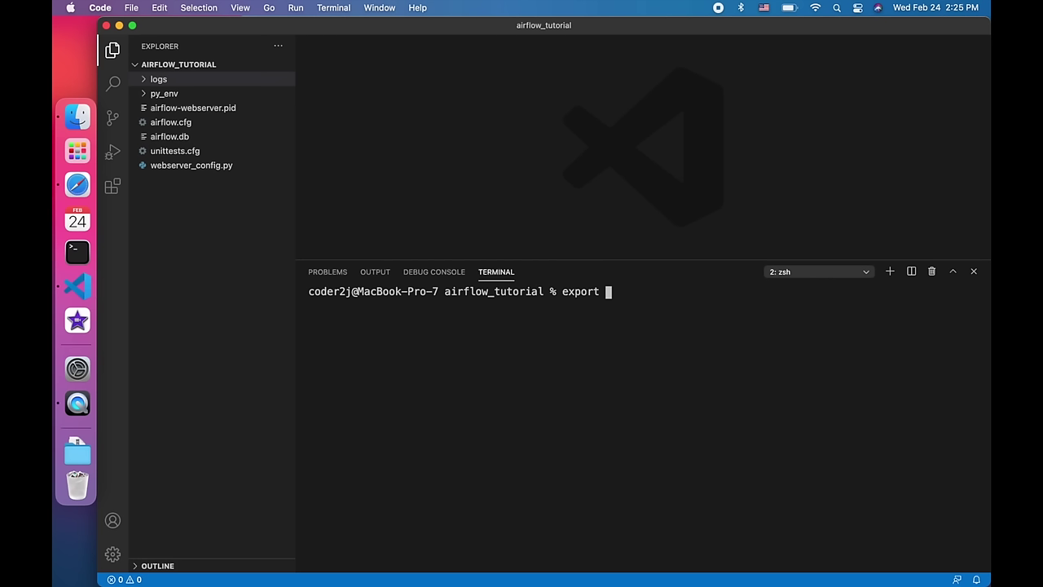
pyautogui.write(' AIRFLOW_HOME')
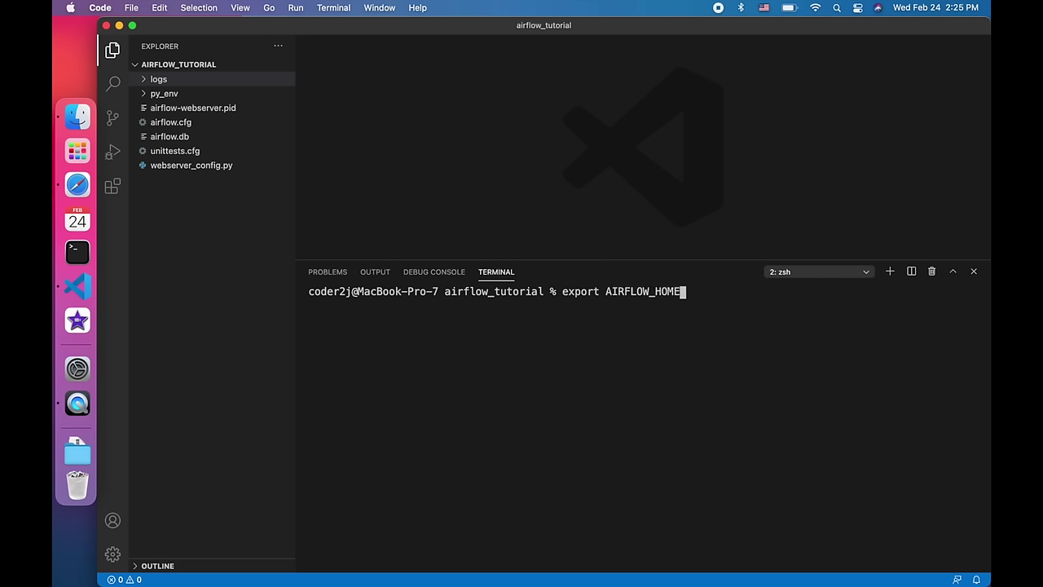
pyautogui.write('=.')
pyautogui.press('Return')
pyautogui.write('airflow scheduler')
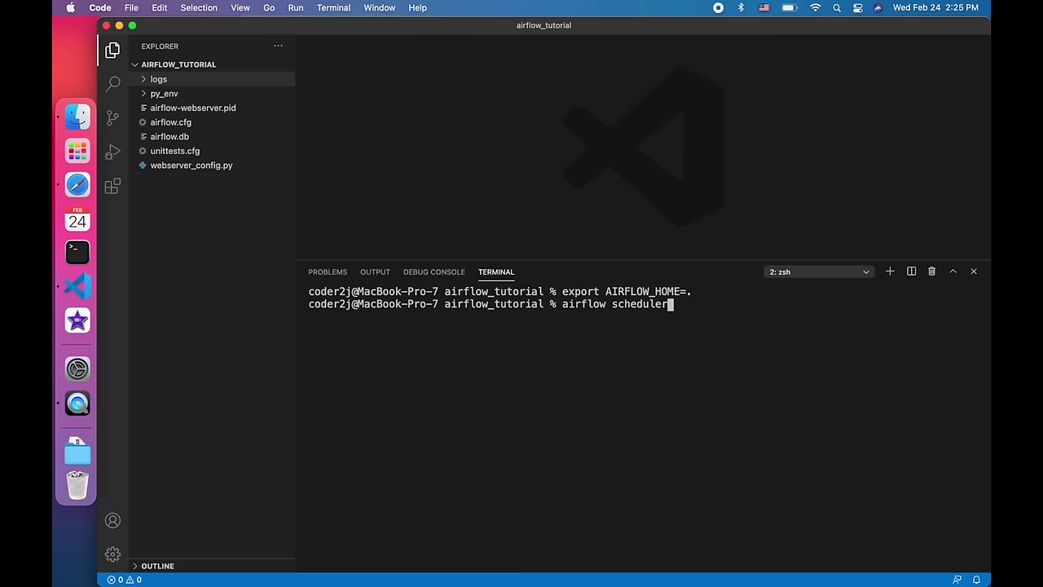
pyautogui.press('Return')
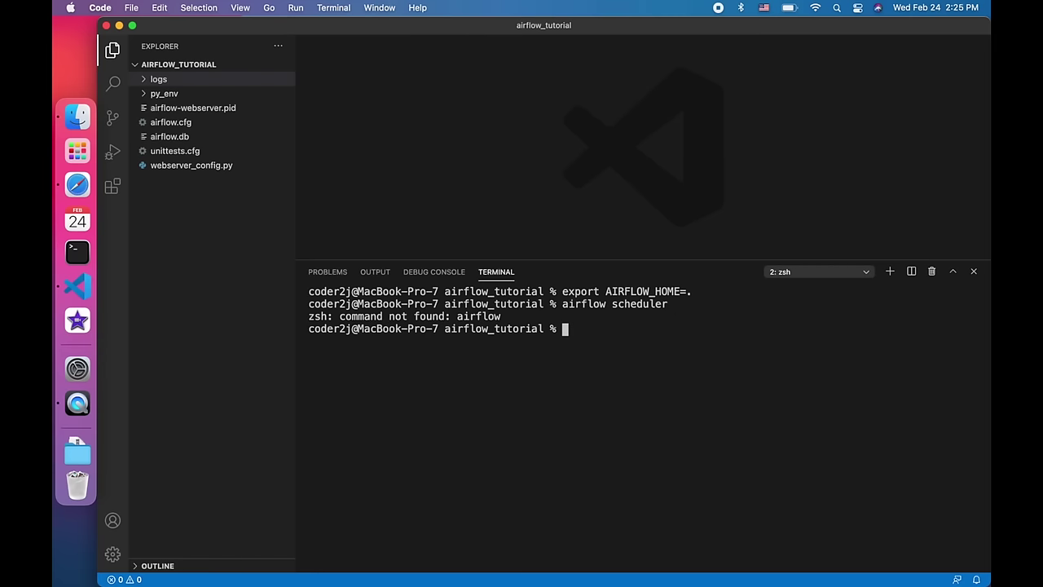
# - Activate the py_env environment with source py_env/bin/activate and start the Airflow scheduler
pyautogui.write('source p')
pyautogui.press('Tab')
pyautogui.write('b')
pyautogui.press('BackSpace')
pyautogui.write('b')
pyautogui.press('Tab')
pyautogui.write('ac')
pyautogui.press('Tab')
pyautogui.press('Return')
pyautogui.press('Up')
pyautogui.press('Up')
pyautogui.press('Return')
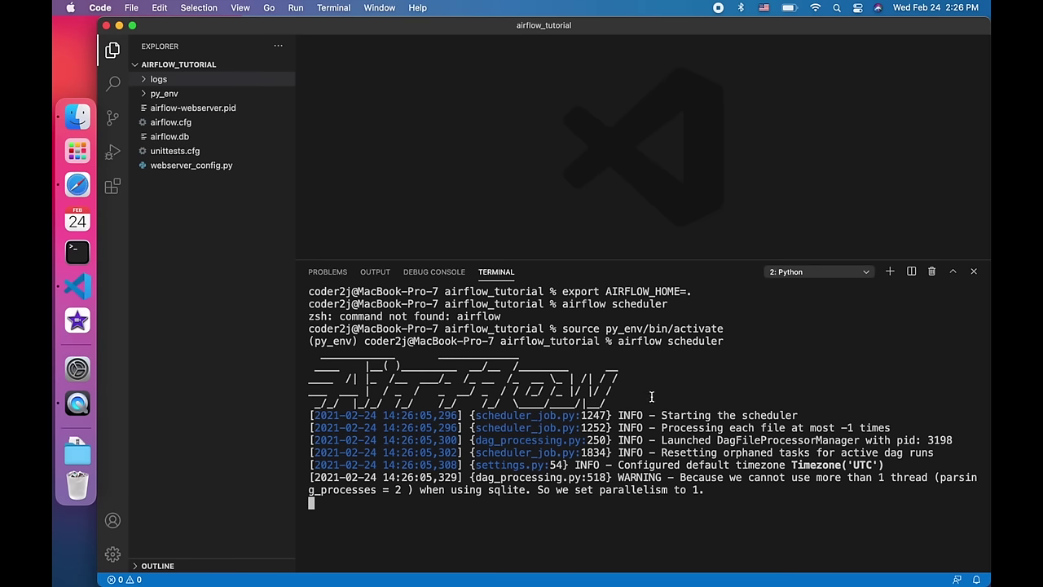
# - Open example_bash_operator, view its Graph then Tree View, and unpause the DAG
pyautogui.click(77, 185)
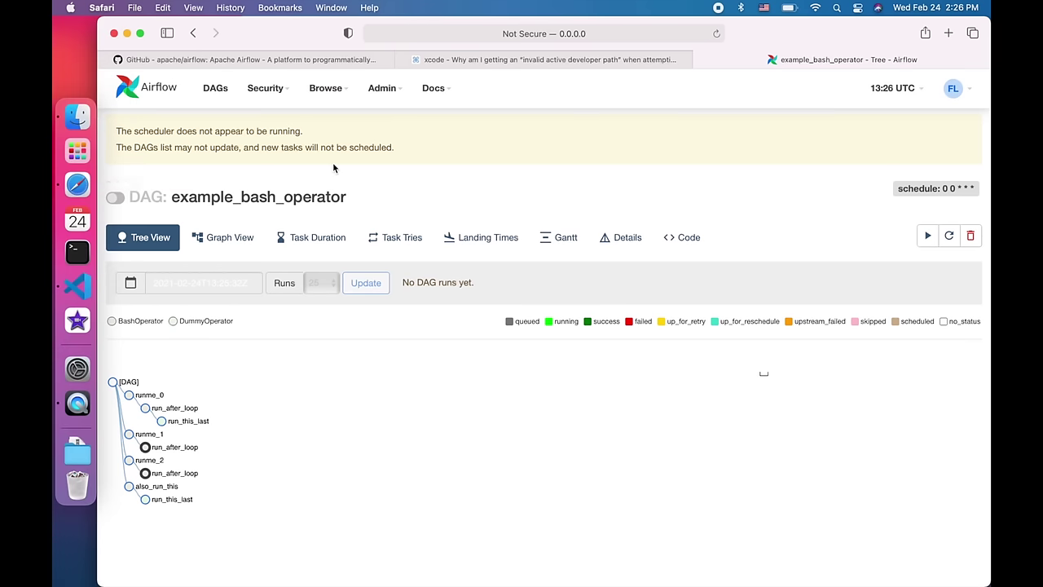
pyautogui.click(216, 95)
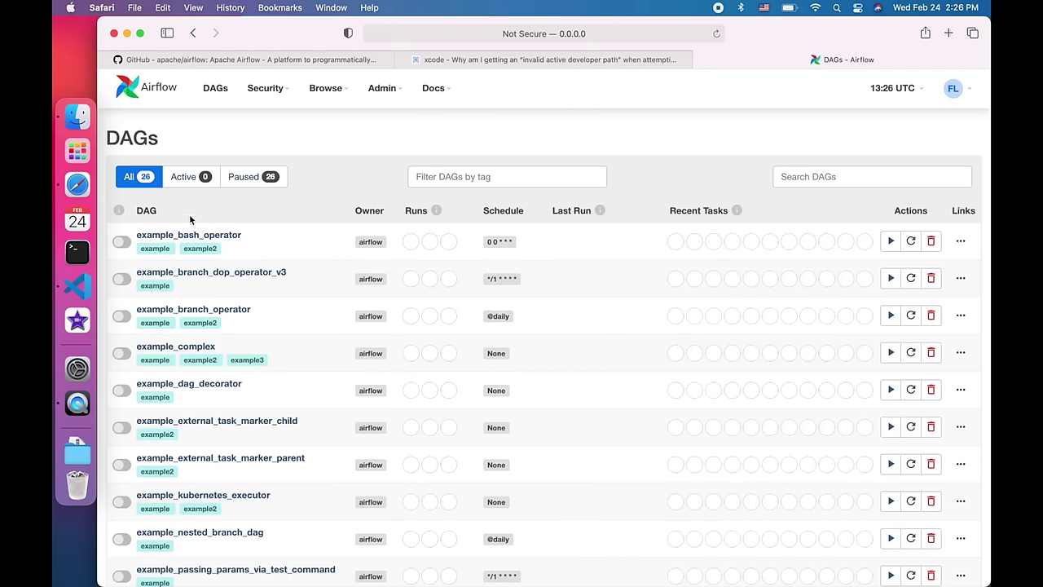
pyautogui.scroll(-5, 282, 416)
pyautogui.scroll(5, 282, 416)
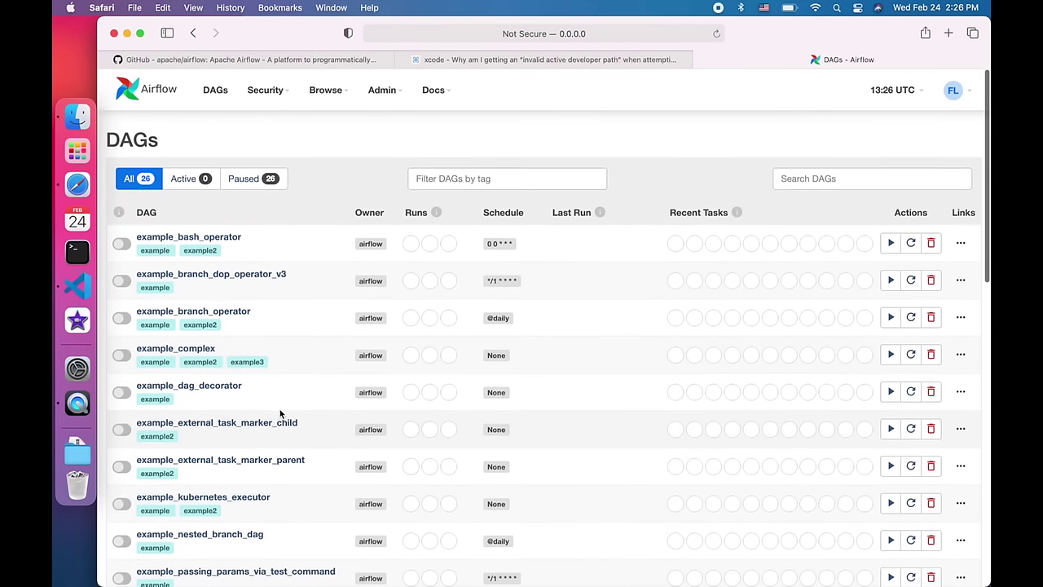
pyautogui.click(228, 237)
pyautogui.click(231, 185)
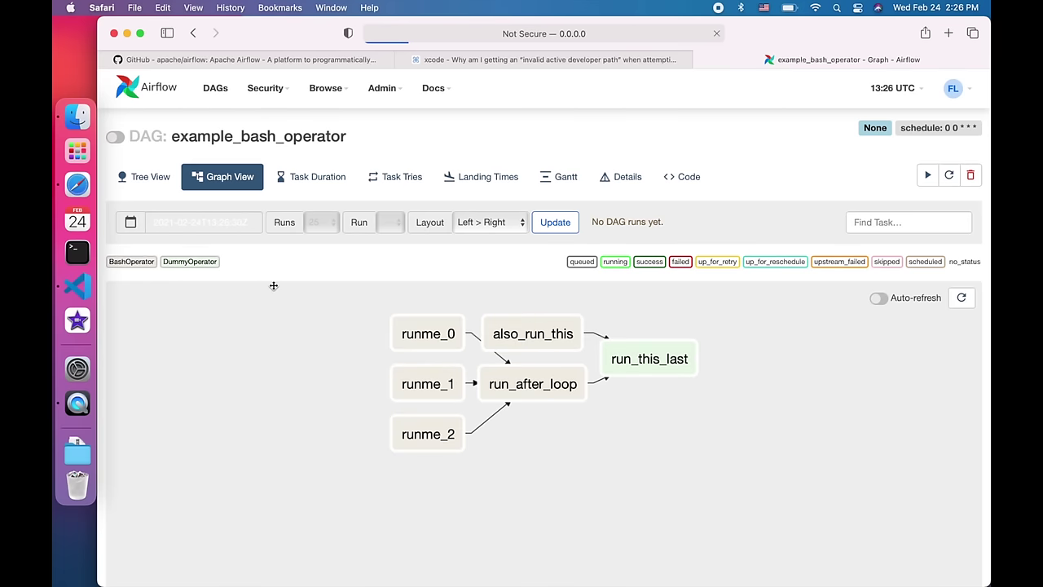
pyautogui.click(147, 177)
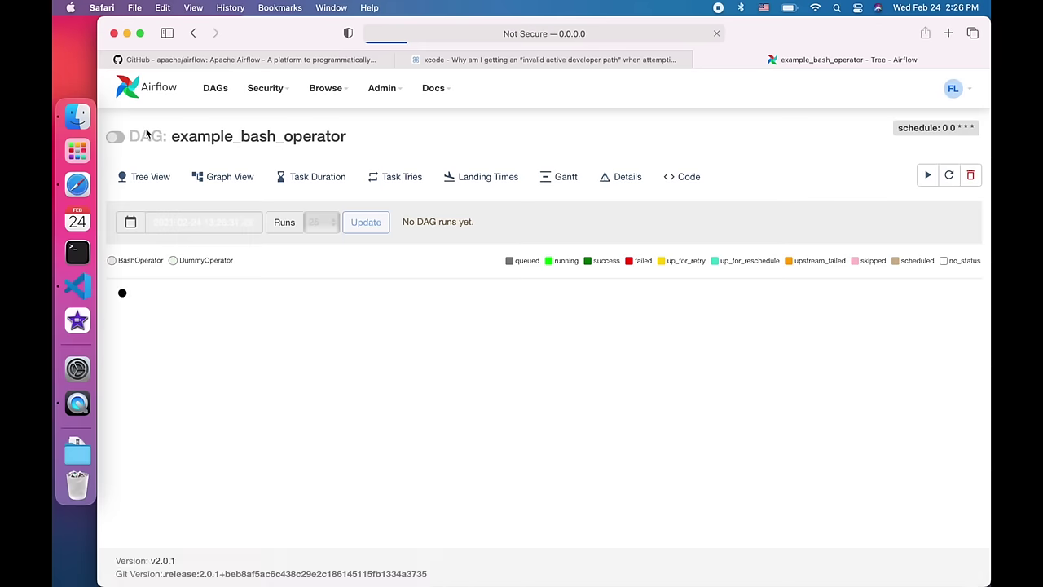
pyautogui.click(119, 141)
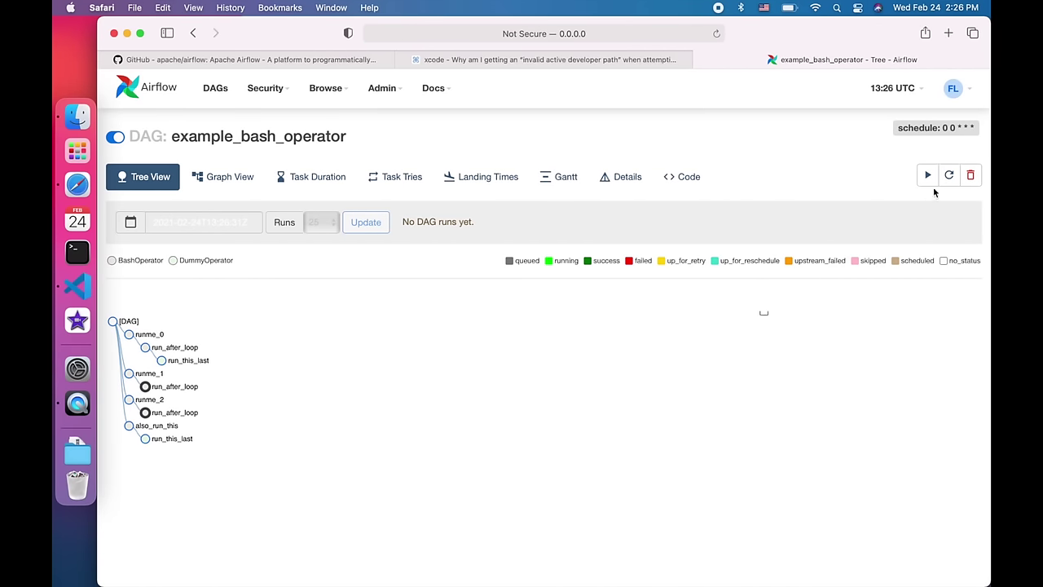
# - Refresh the DAG repeatedly until every task in both runs shows success
pyautogui.click(950, 176)
pyautogui.click(949, 220)
pyautogui.click(948, 221)
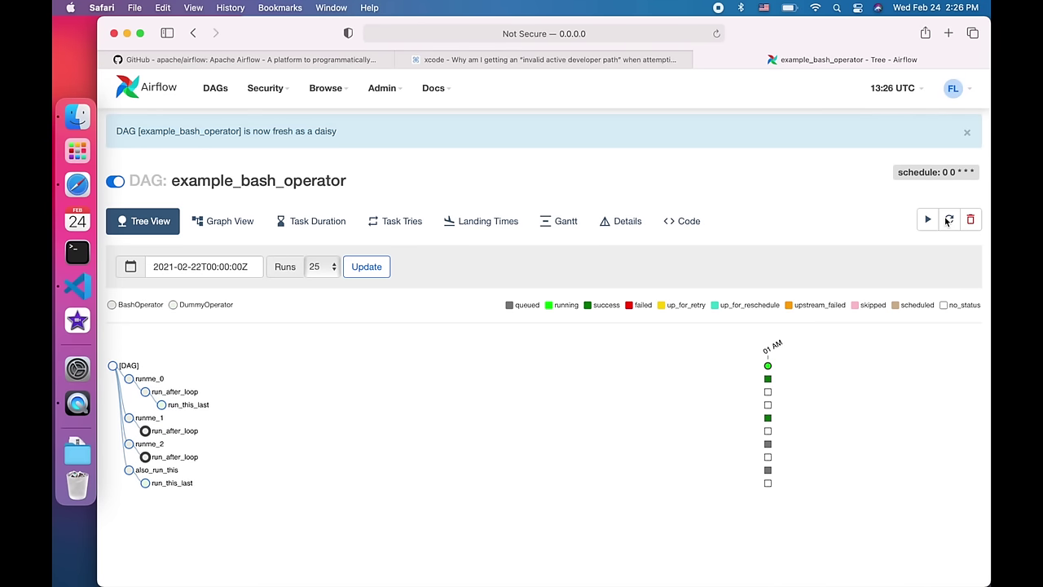
pyautogui.click(948, 221)
pyautogui.click(948, 221)
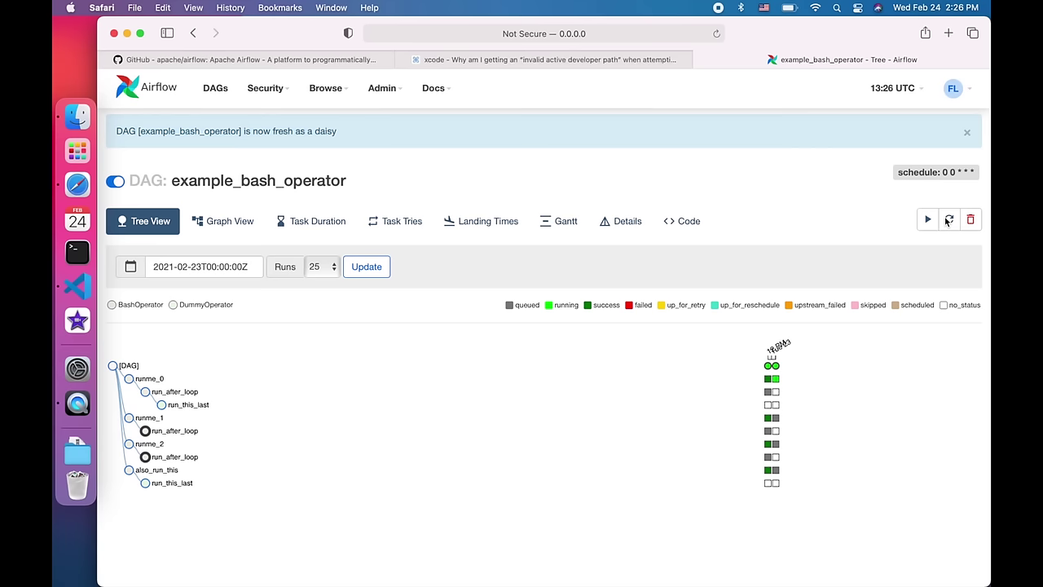
pyautogui.click(948, 221)
pyautogui.click(948, 221)
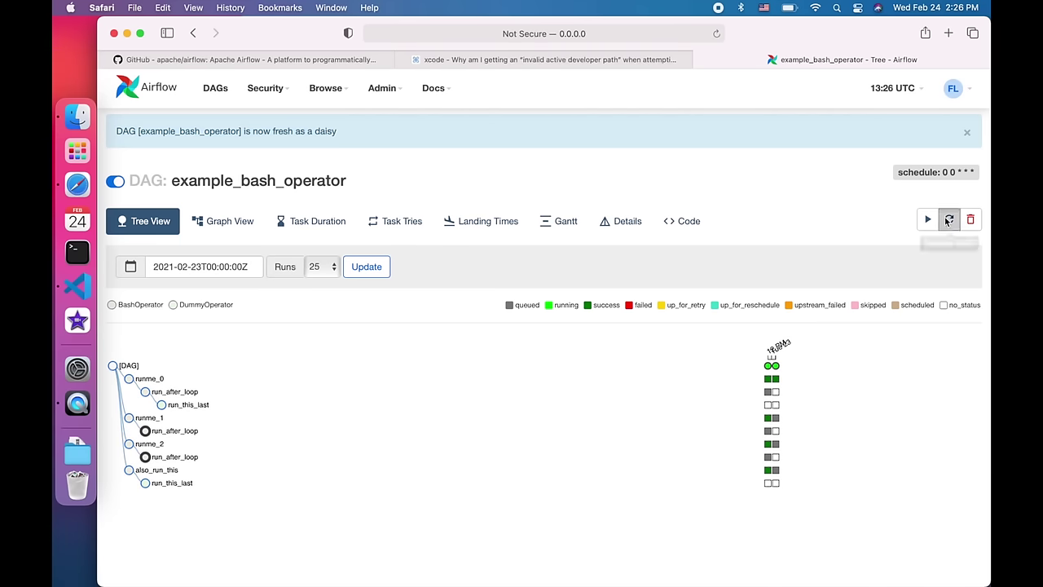
pyautogui.click(948, 221)
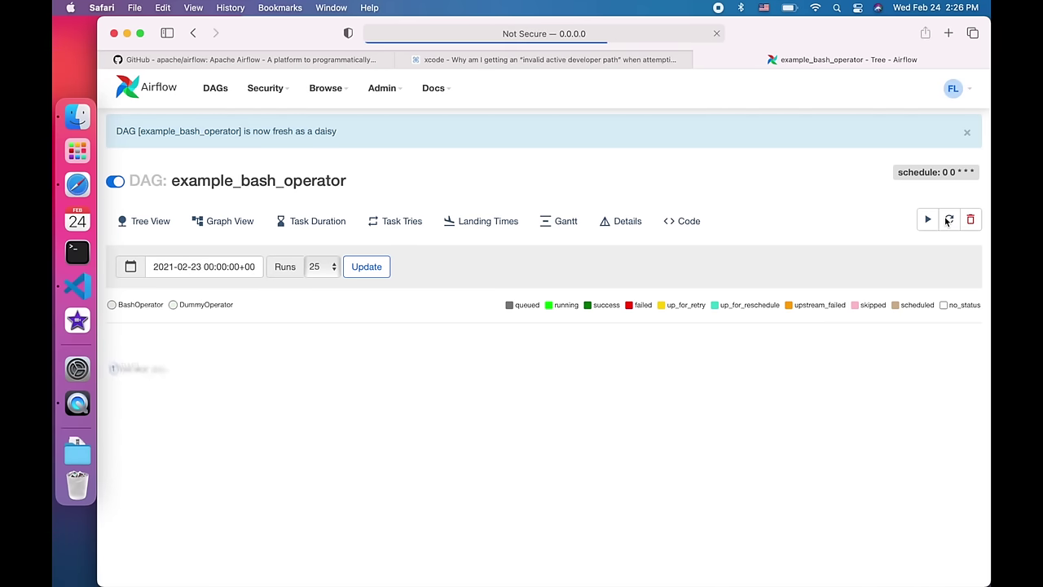
pyautogui.click(948, 221)
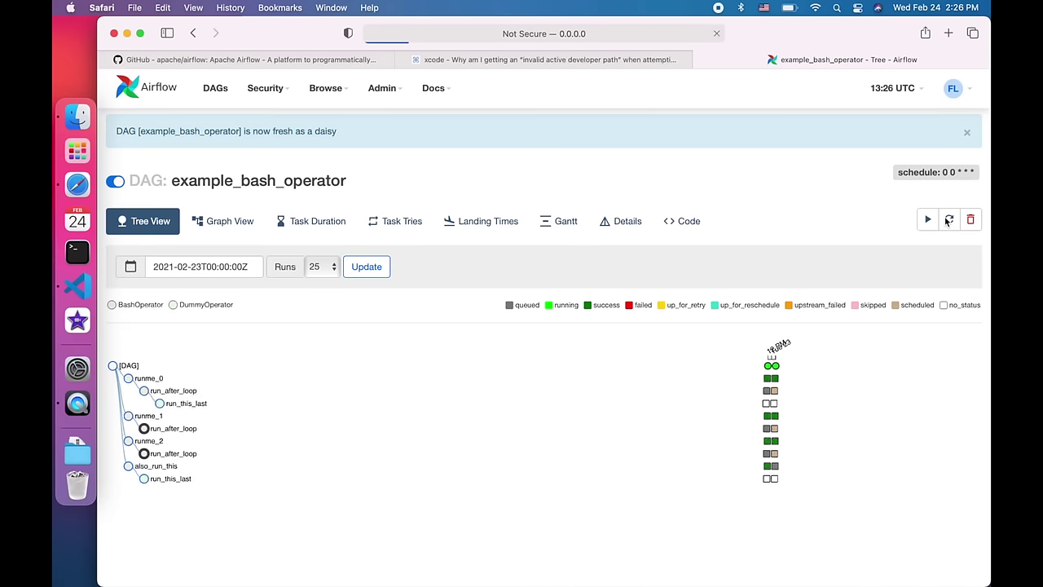
pyautogui.click(947, 221)
pyautogui.click(948, 221)
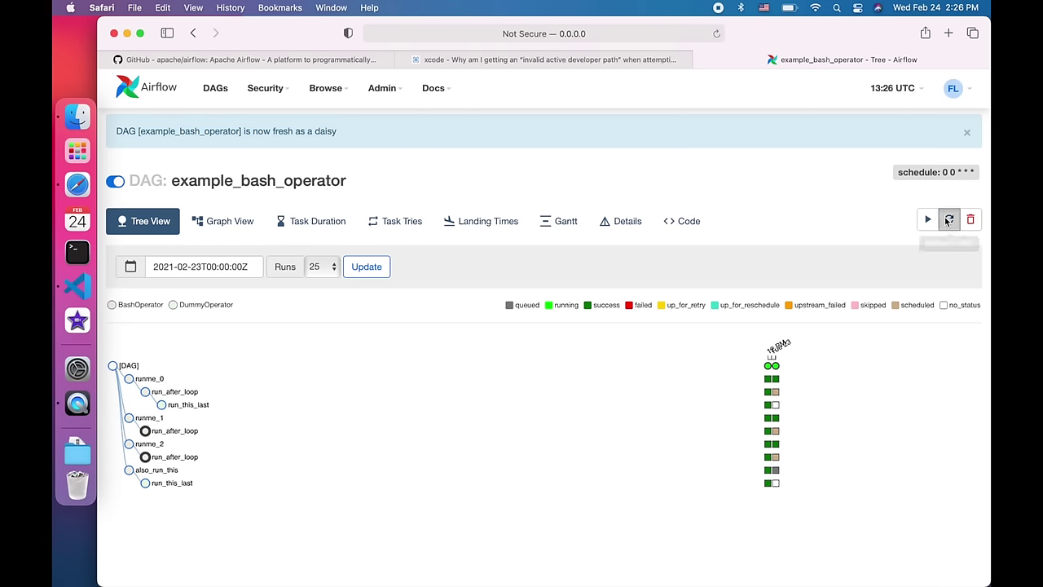
pyautogui.click(948, 221)
pyautogui.click(948, 221)
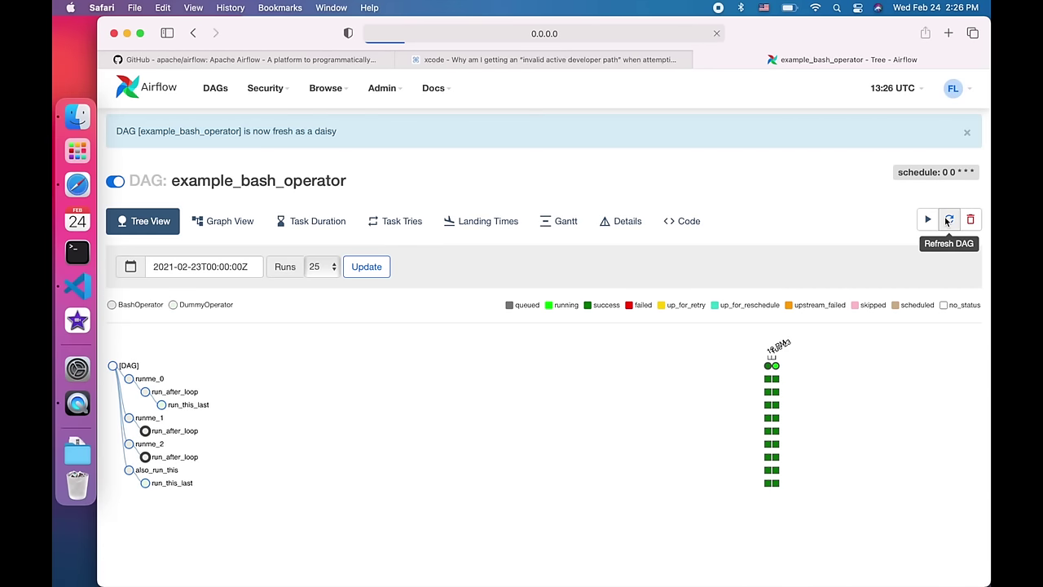
pyautogui.click(947, 221)
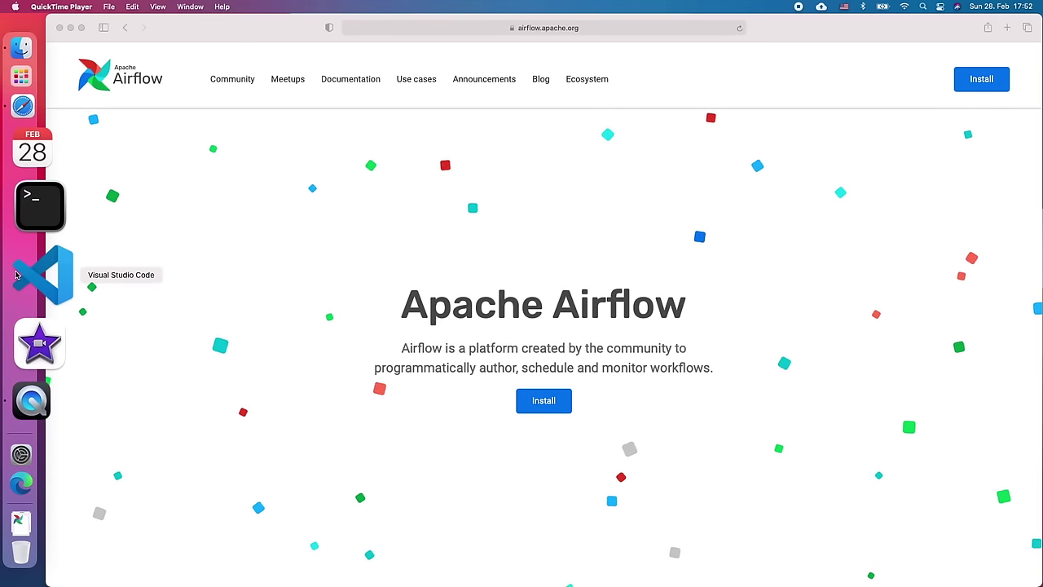
# - Create an airflow_docker folder on the Desktop and open it as the VS Code workspace
pyautogui.click(20, 274)
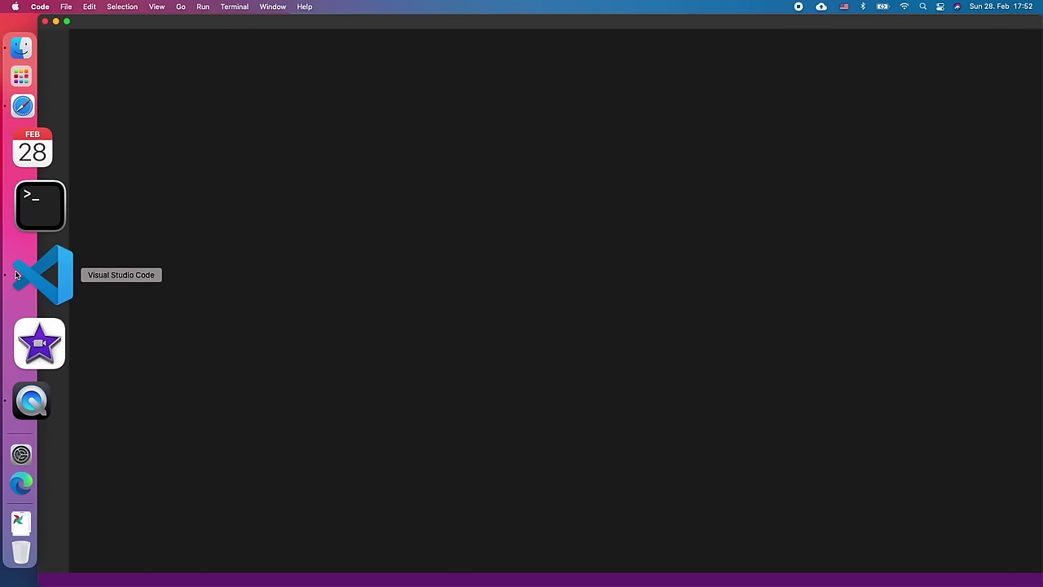
pyautogui.click(65, 7)
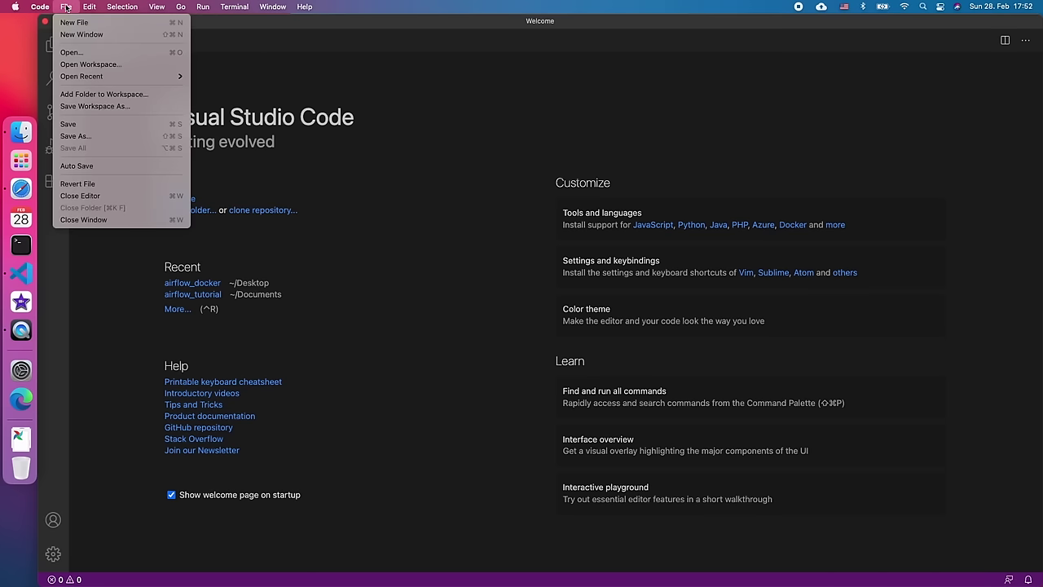
pyautogui.click(83, 52)
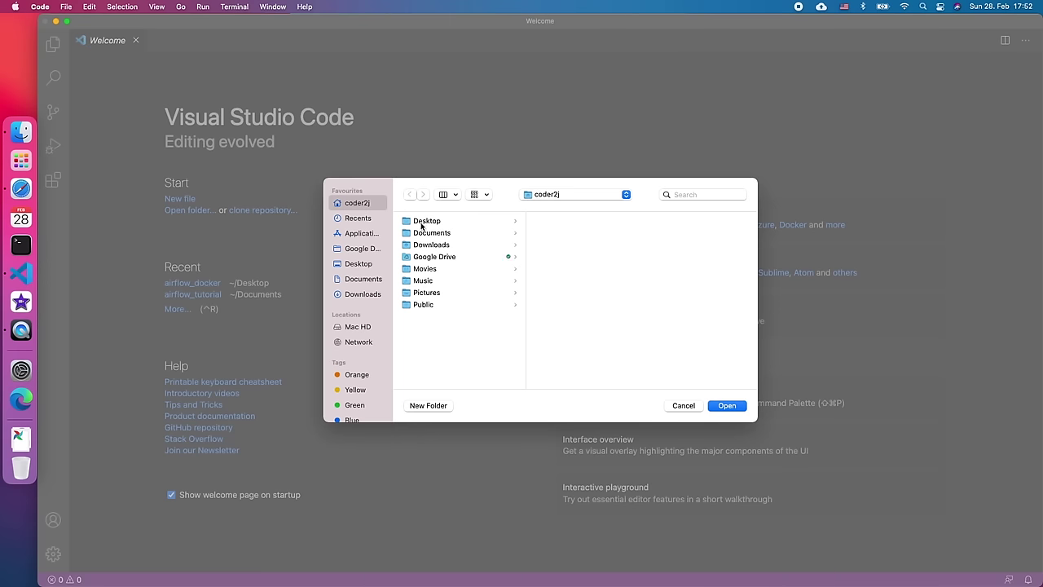
pyautogui.click(445, 224)
pyautogui.click(430, 406)
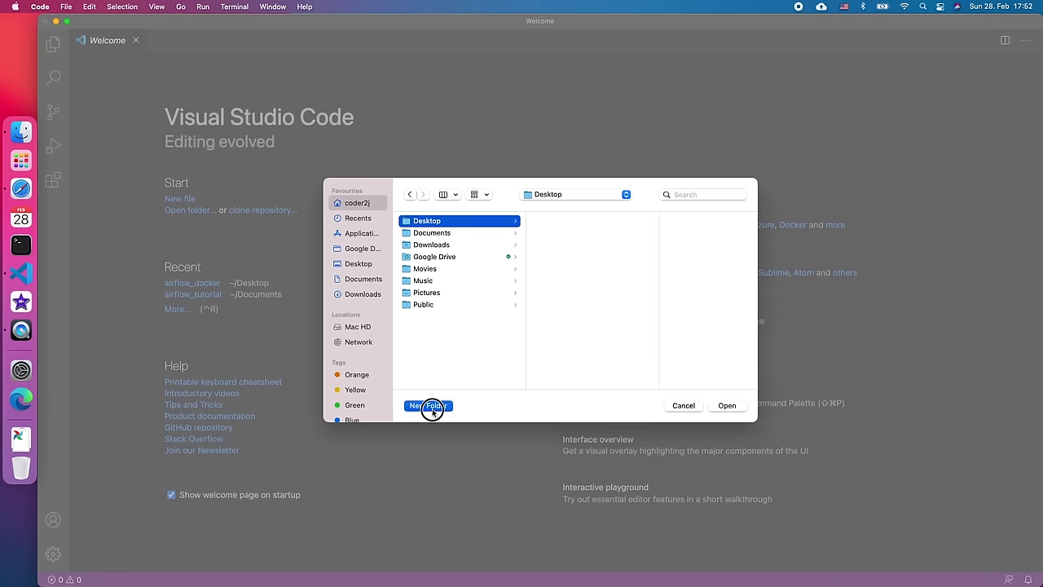
pyautogui.write('airflow_docker')
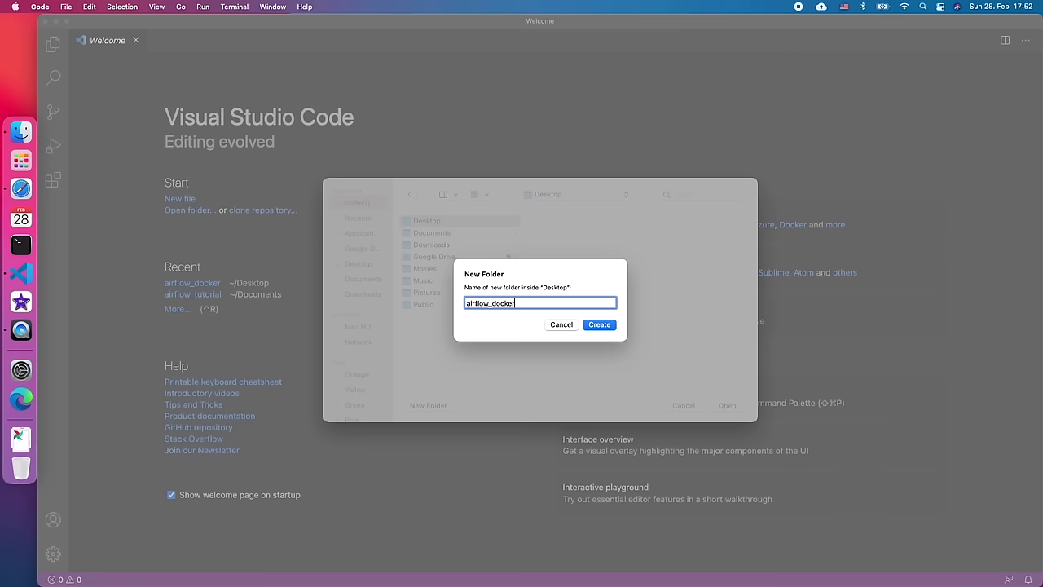
pyautogui.press('Return')
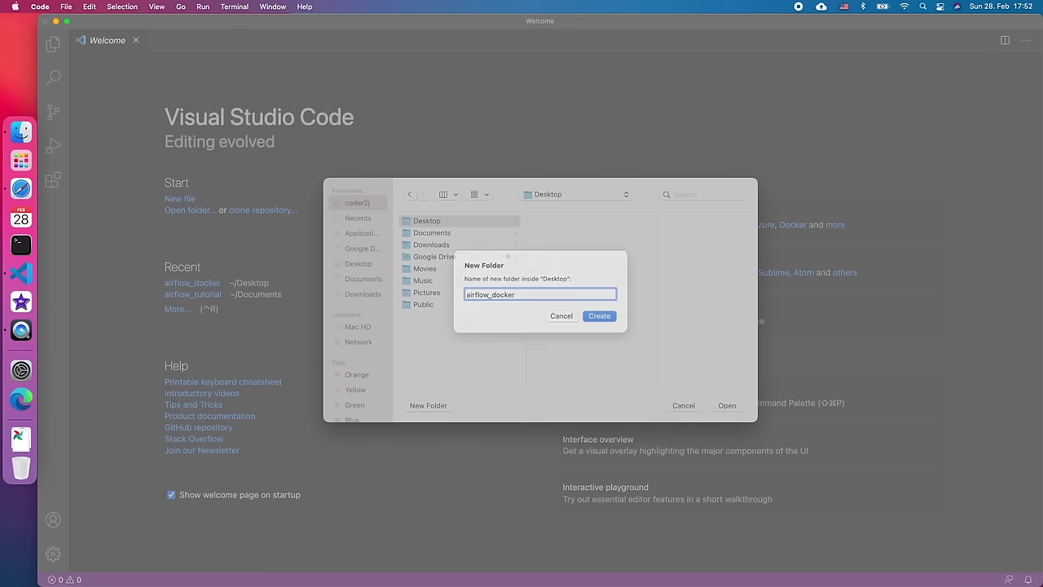
pyautogui.click(727, 405)
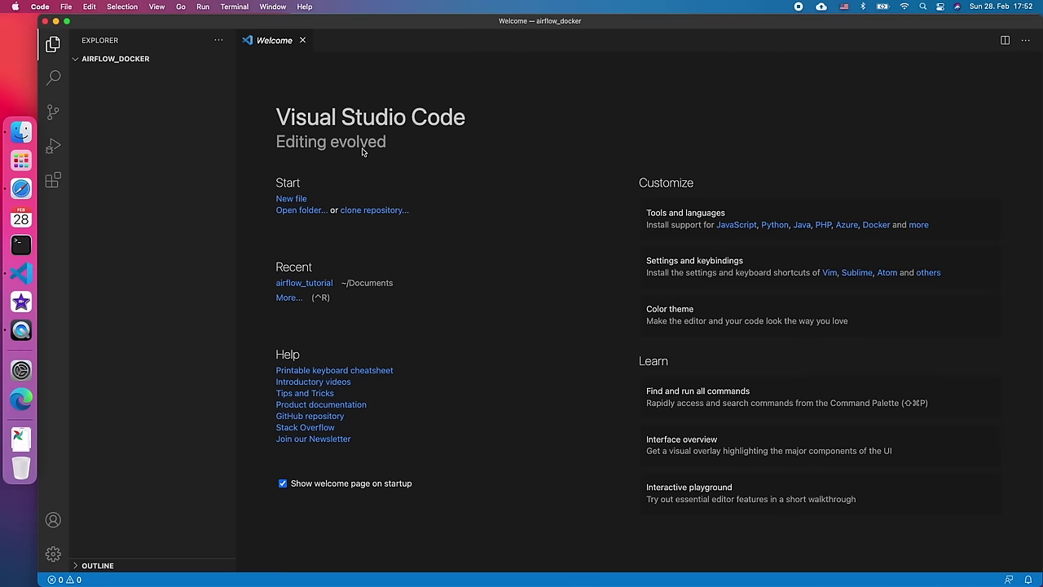
# - Close the Welcome page and run pwd in a new terminal to confirm the folder path
pyautogui.click(305, 44)
pyautogui.click(235, 8)
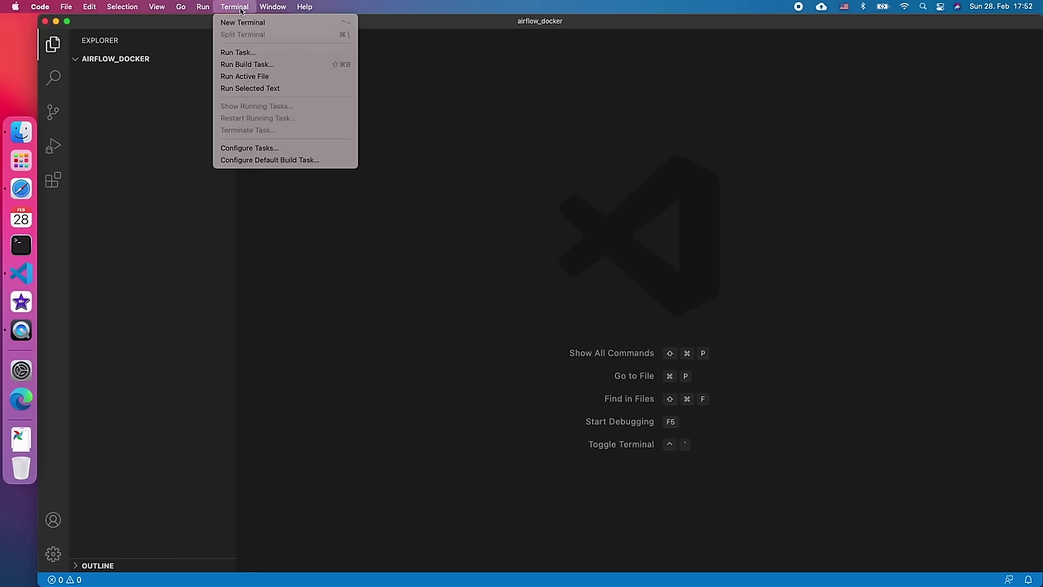
pyautogui.click(247, 23)
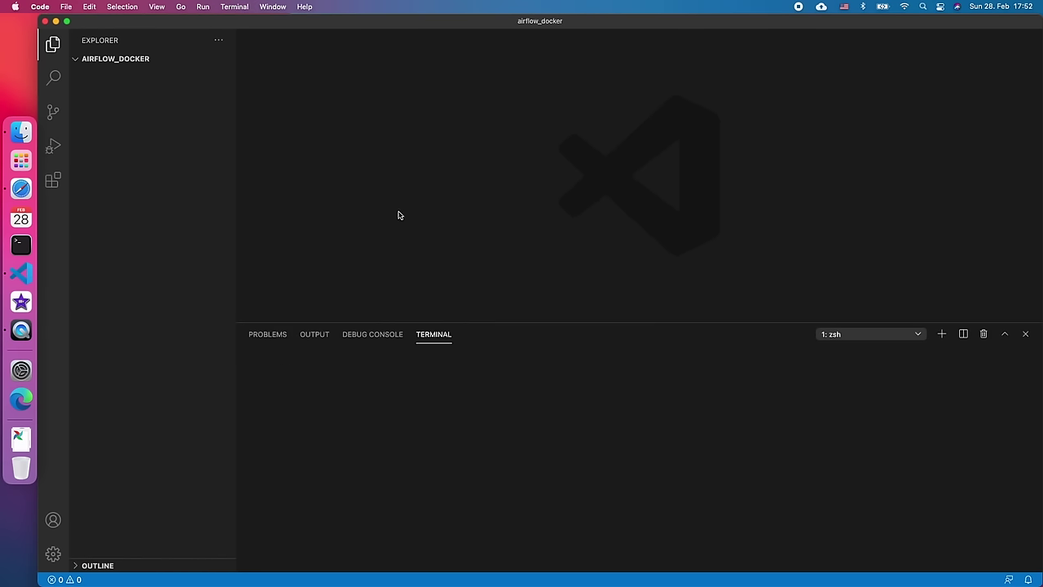
pyautogui.write('pwd')
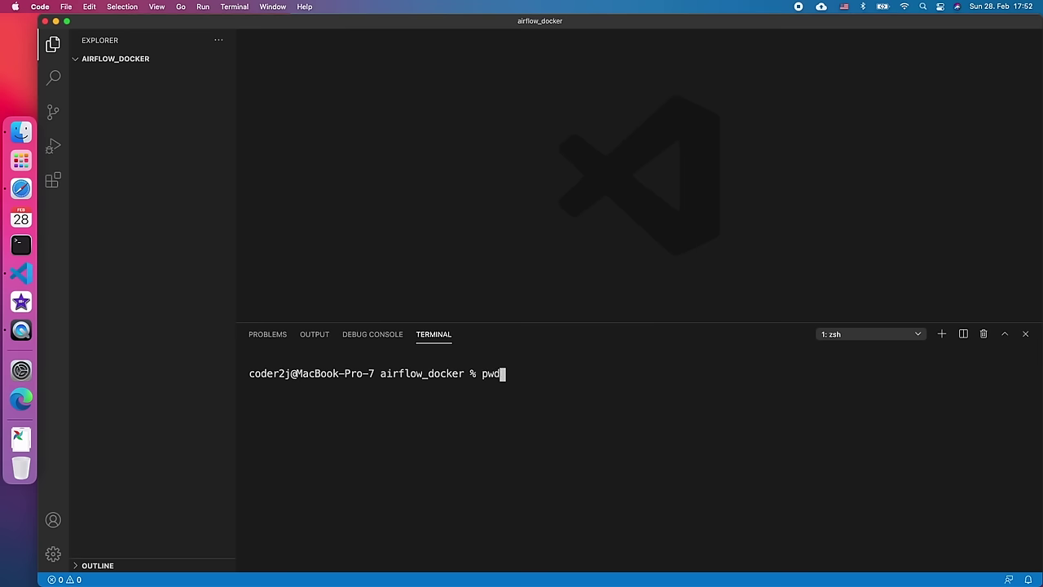
pyautogui.press('Return')
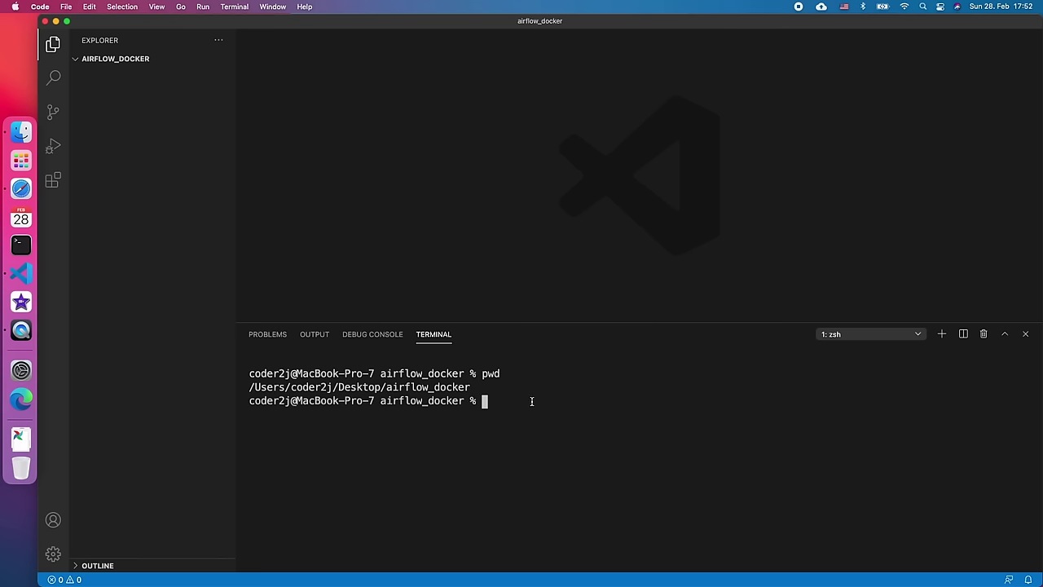
# - Navigate the Airflow docs through Quick start to the Running Airflow in Docker guide
pyautogui.click(21, 189)
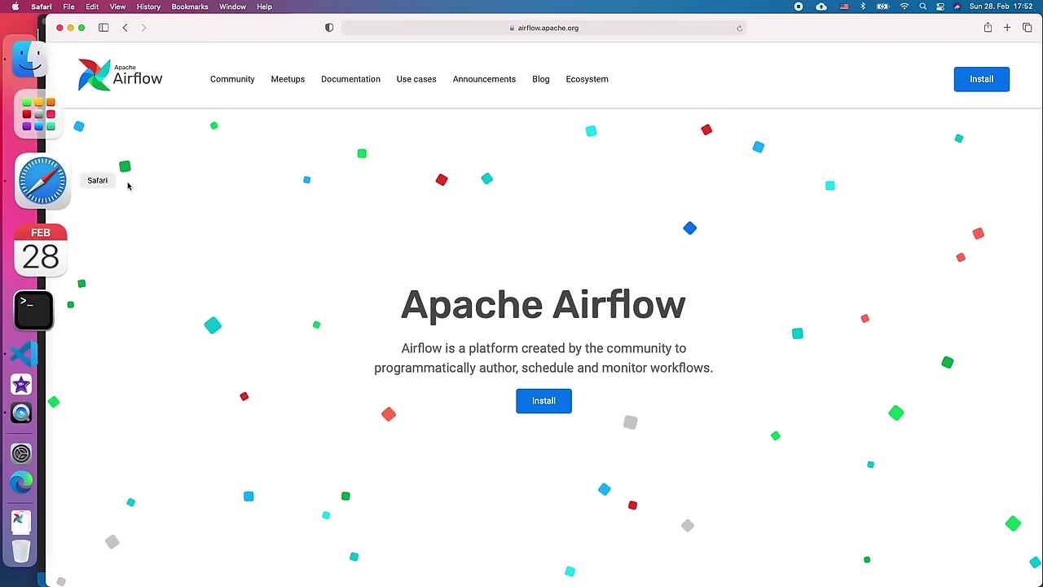
pyautogui.click(351, 80)
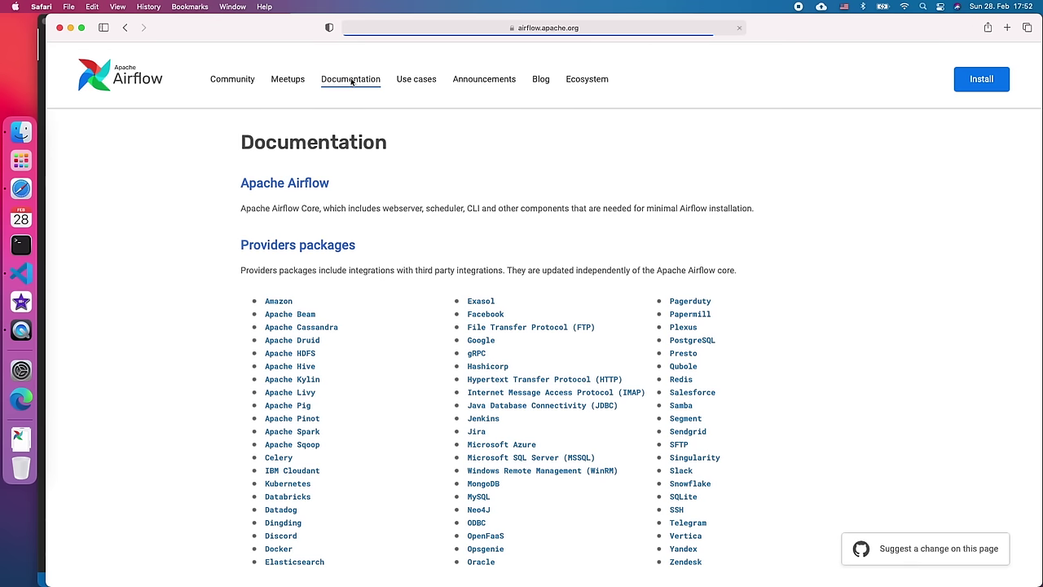
pyautogui.click(297, 186)
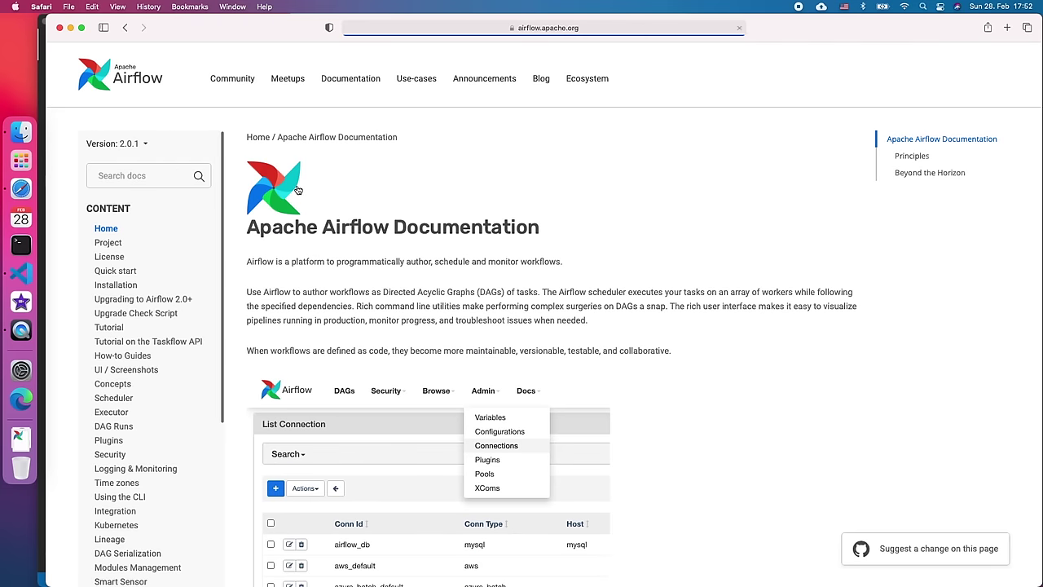
pyautogui.click(117, 272)
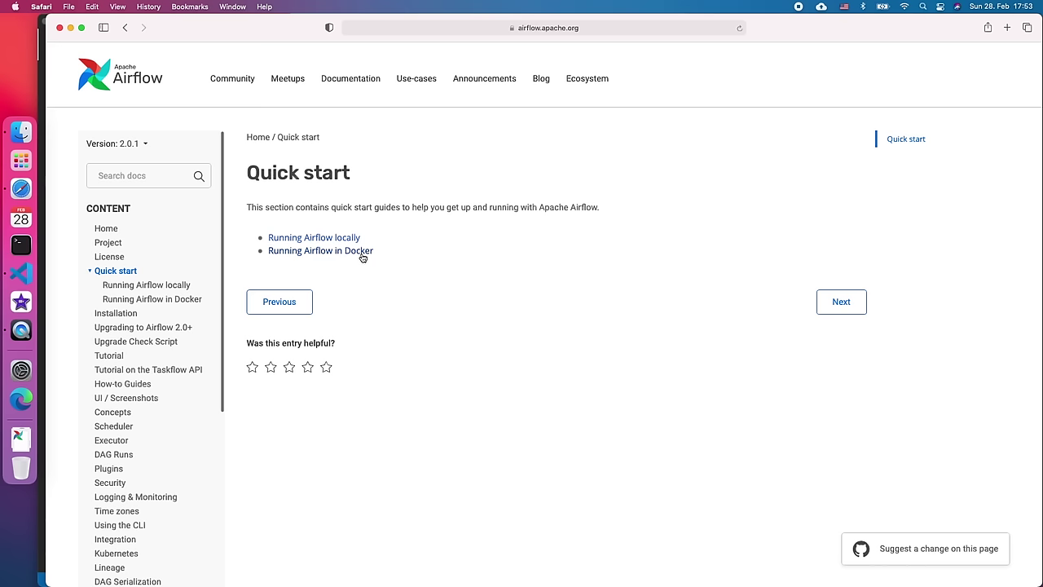
pyautogui.click(363, 254)
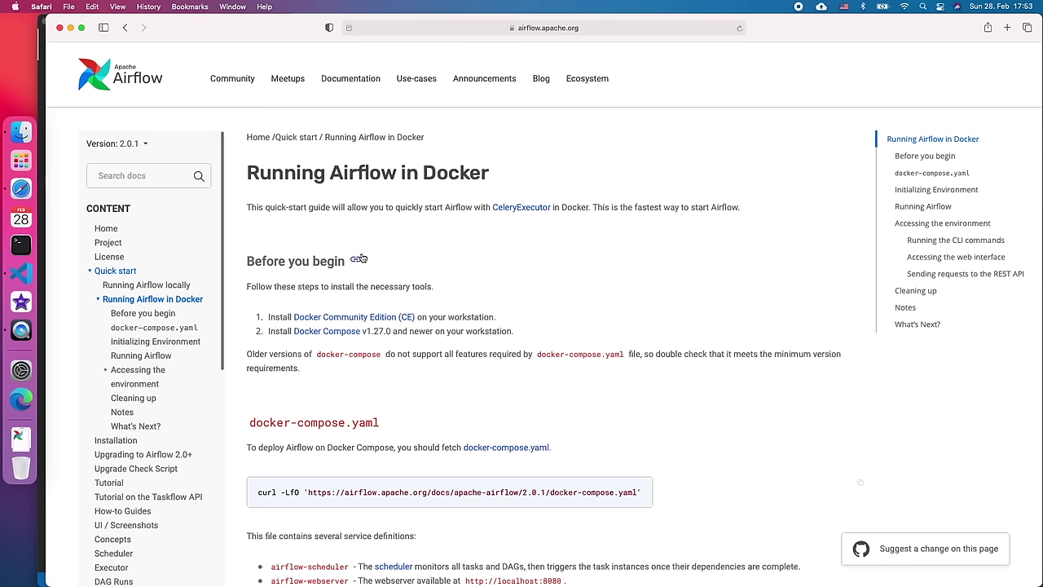
# - Open the Docker CE and Docker Compose install links in new tabs and view Install Docker Engine
pyautogui.scroll(-2, 504, 320)
pyautogui.rightClick(397, 282)
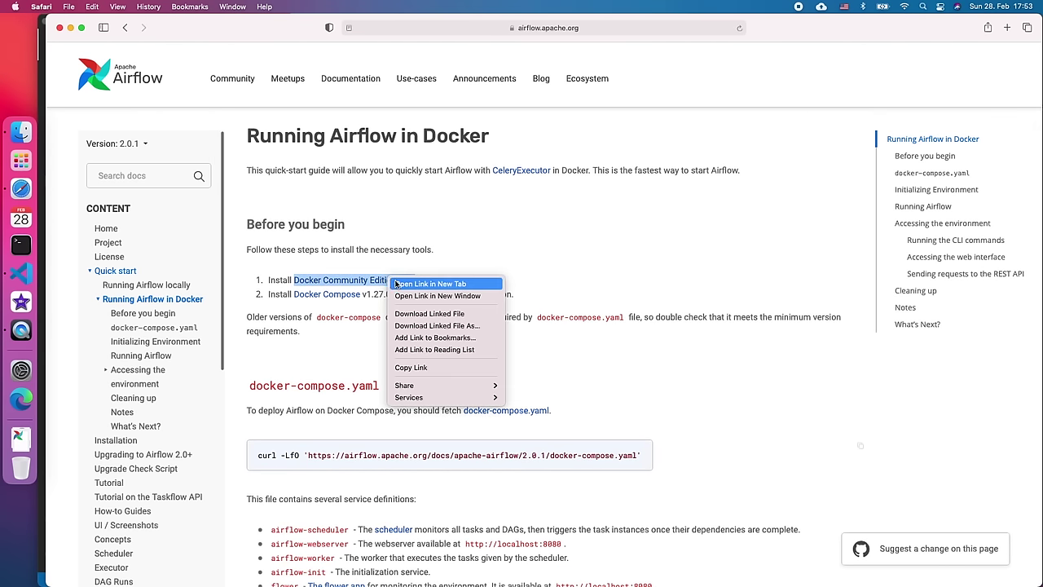
pyautogui.click(397, 284)
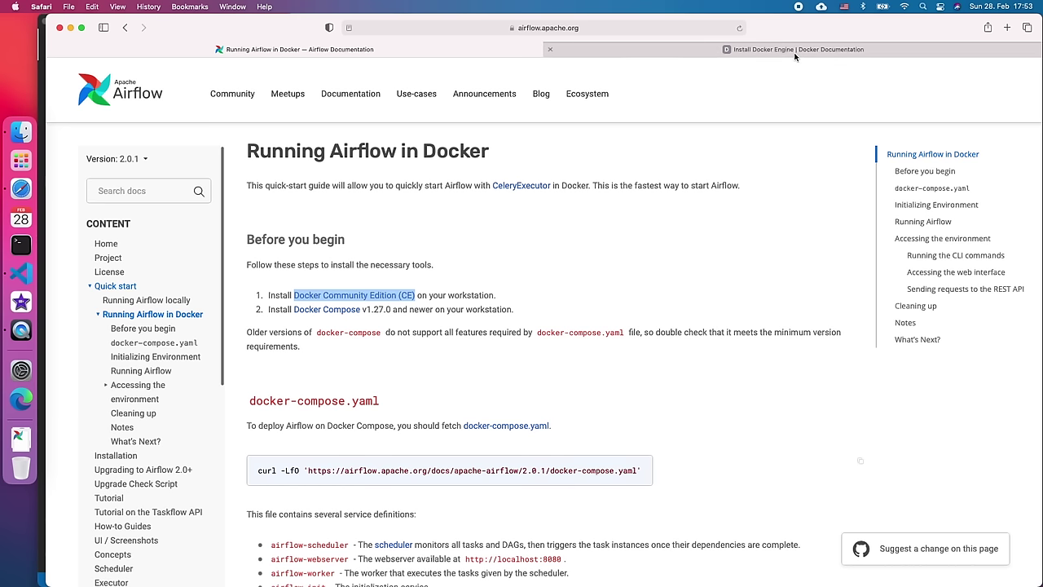
pyautogui.rightClick(349, 313)
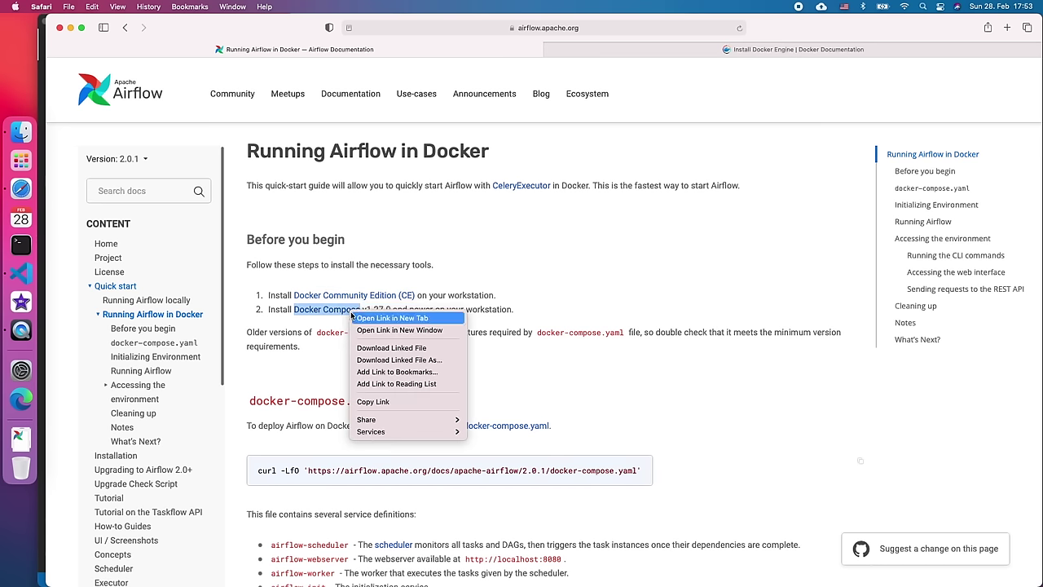
pyautogui.click(392, 318)
pyautogui.click(586, 51)
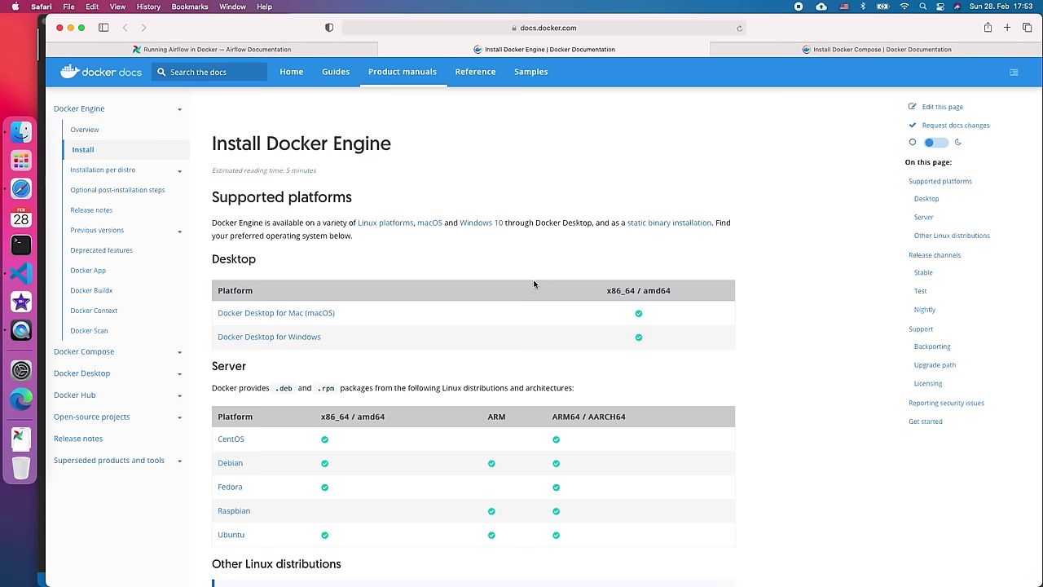
# - Read through the Install Docker Desktop on Mac guide, then return to the Running Airflow in Docker tab
pyautogui.scroll(-1, 343, 314)
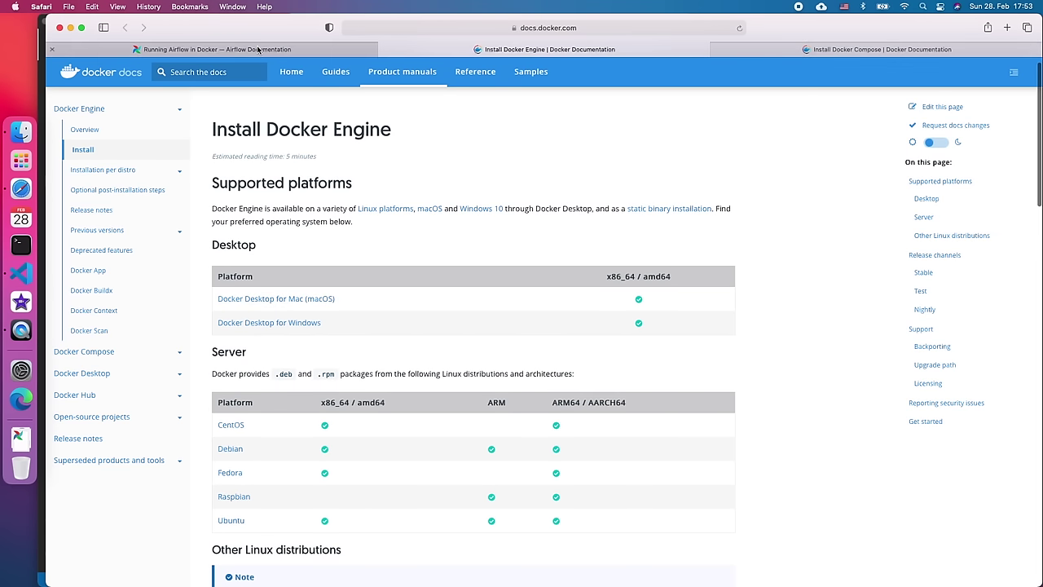
pyautogui.click(319, 300)
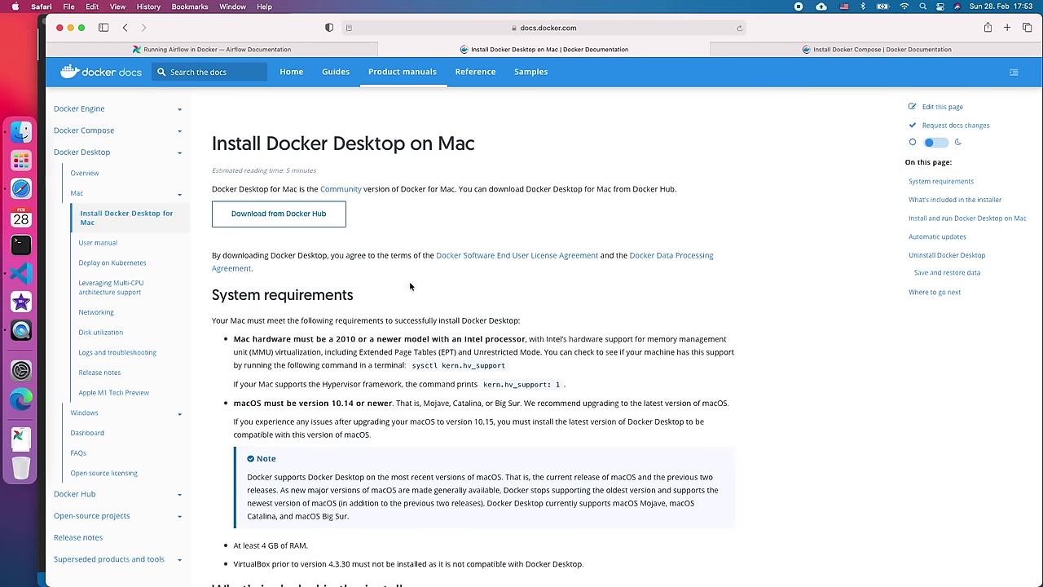
pyautogui.scroll(-3, 409, 293)
pyautogui.scroll(-8, 409, 293)
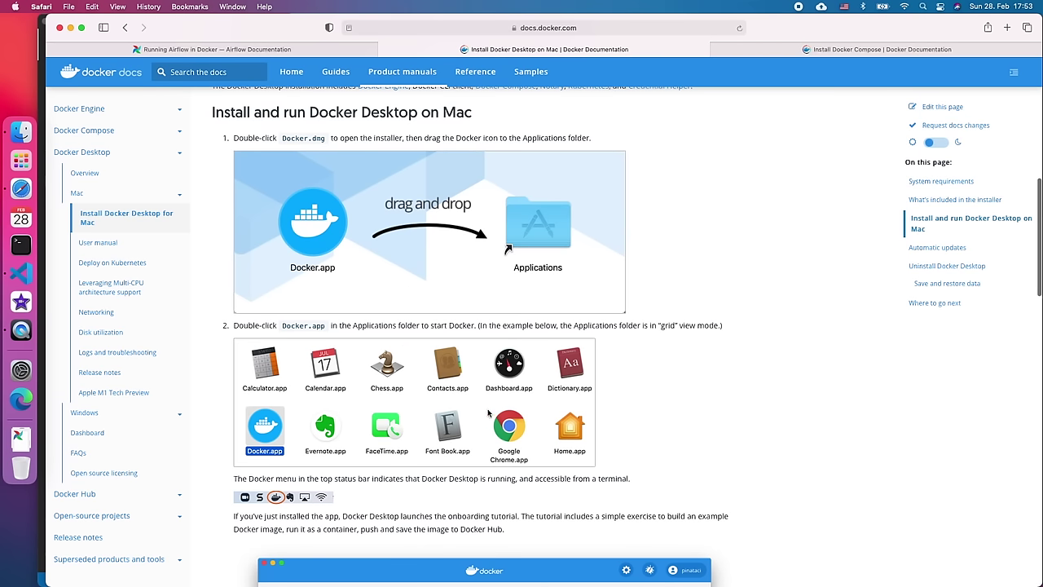
pyautogui.scroll(-5, 489, 414)
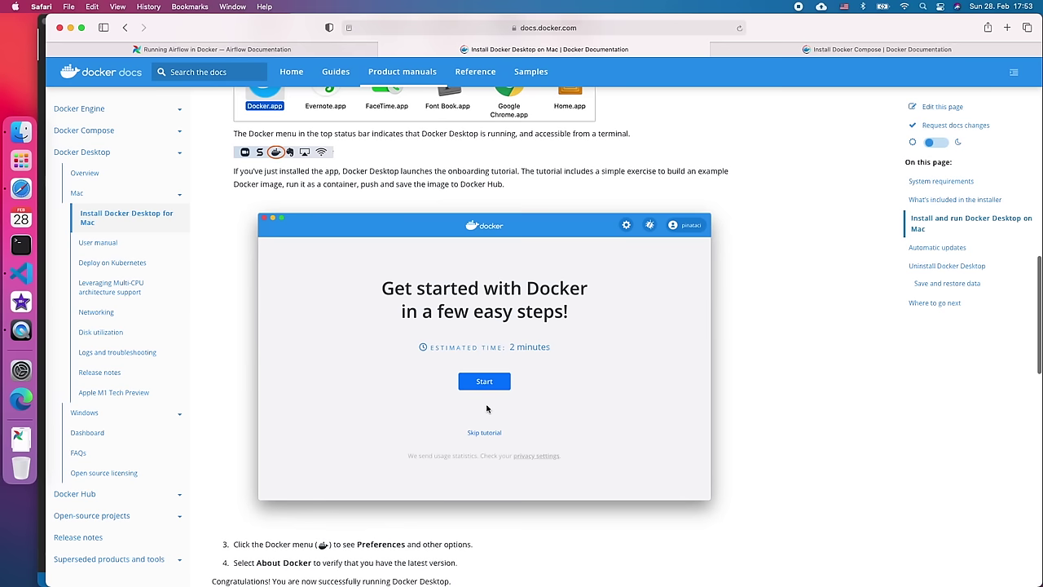
pyautogui.scroll(7, 486, 409)
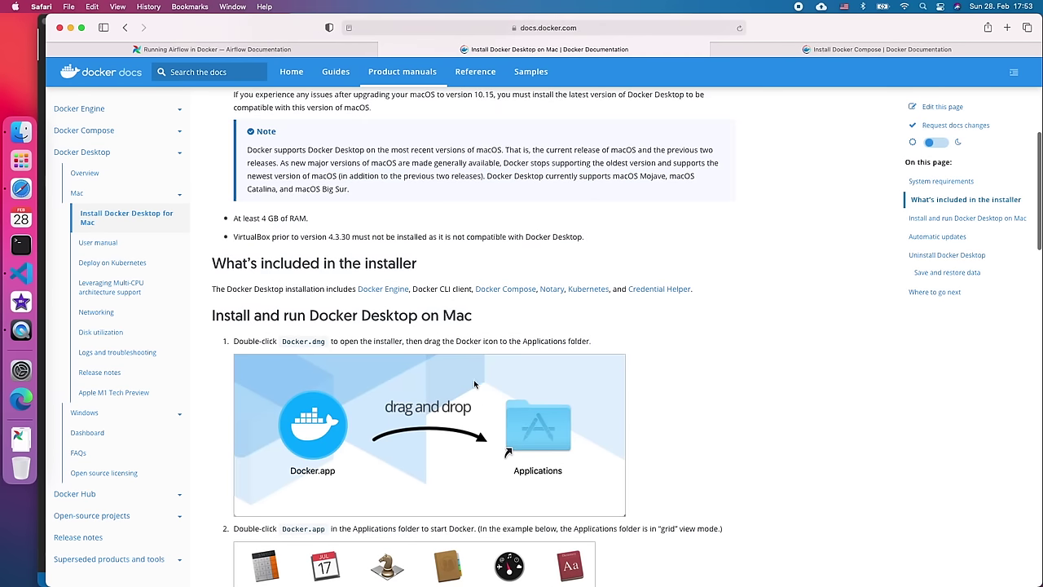
pyautogui.click(261, 49)
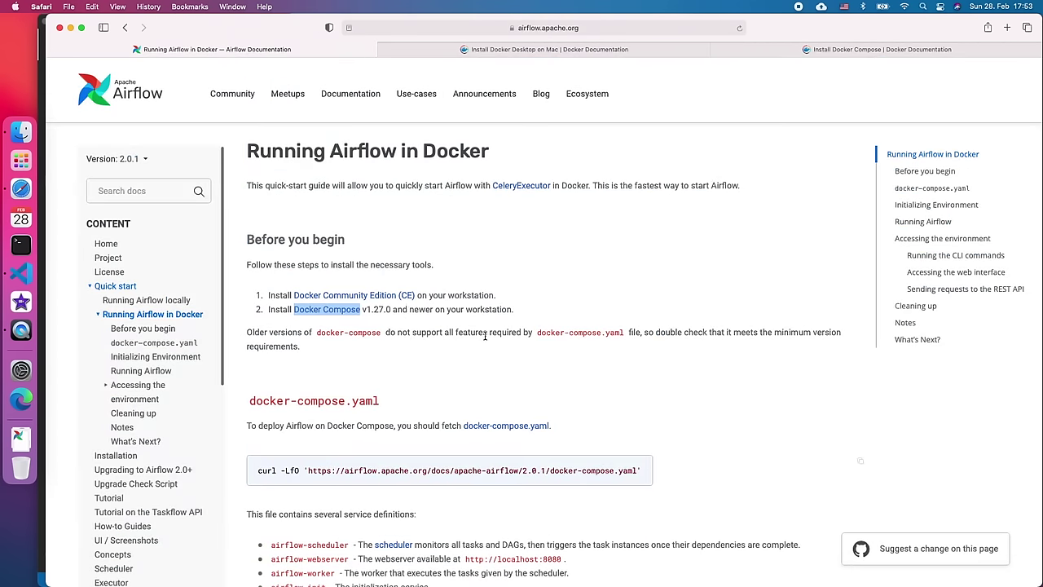
pyautogui.scroll(-3, 485, 335)
# - Search Launchpad for 'docker' and launch the Docker Desktop app
pyautogui.click(21, 273)
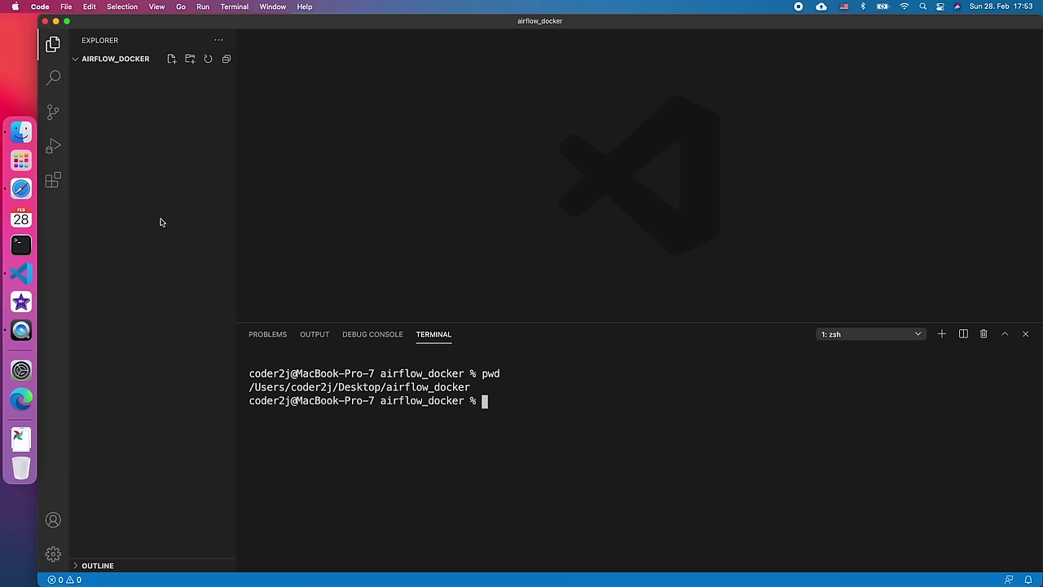
pyautogui.click(41, 159)
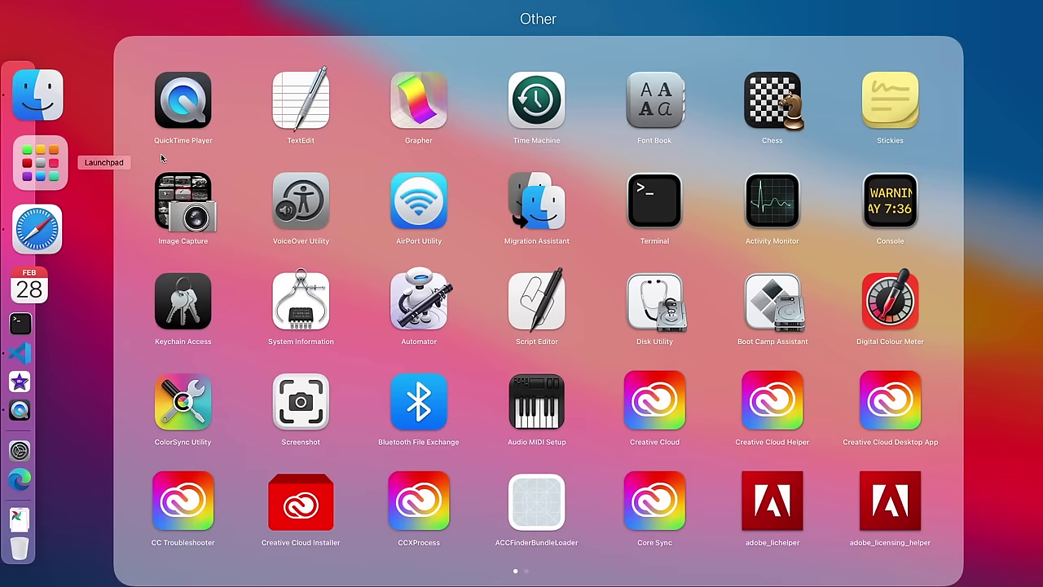
pyautogui.click(89, 144)
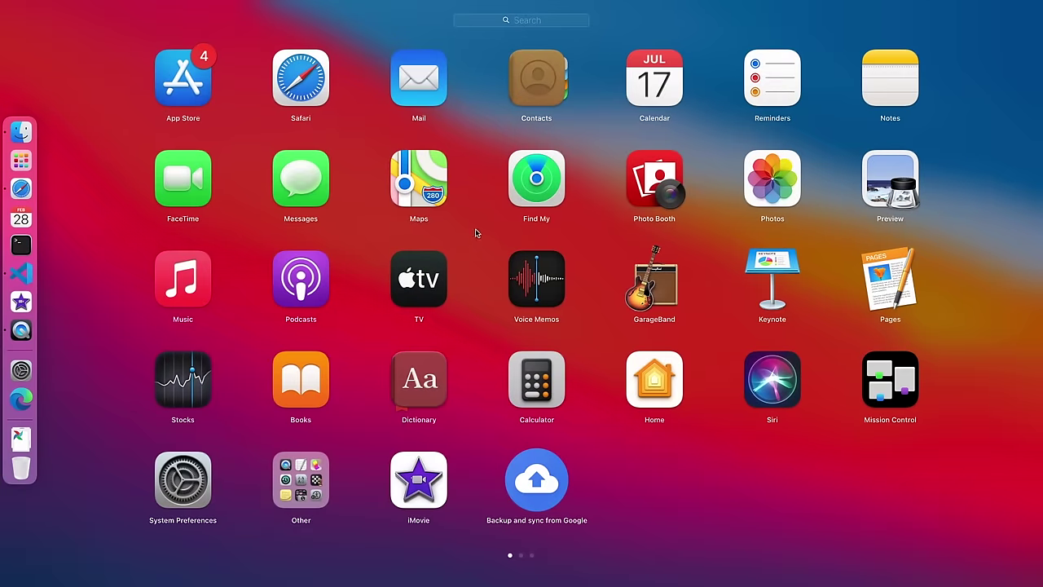
pyautogui.click(530, 22)
pyautogui.write('docker')
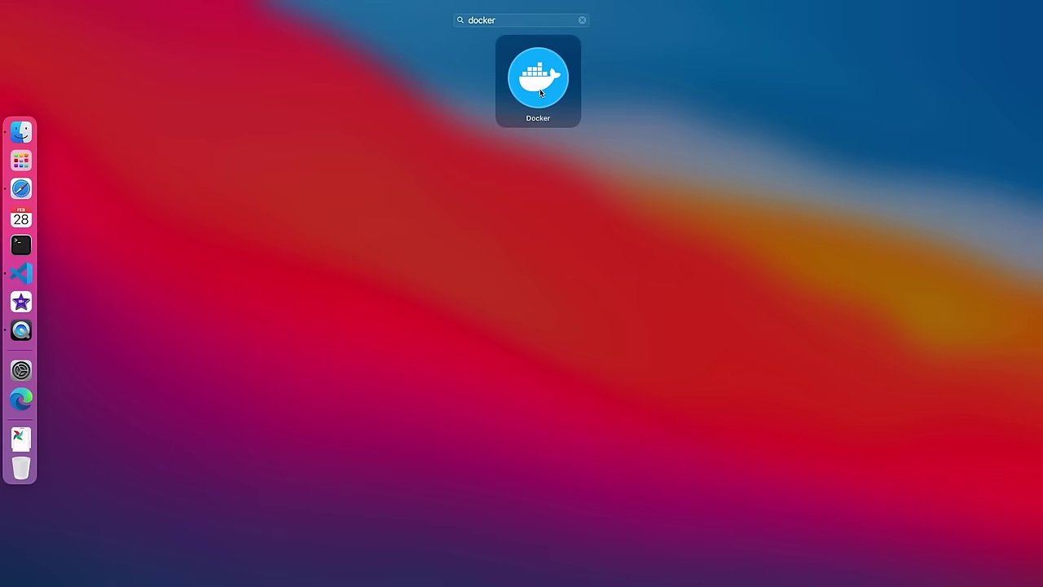
pyautogui.click(541, 93)
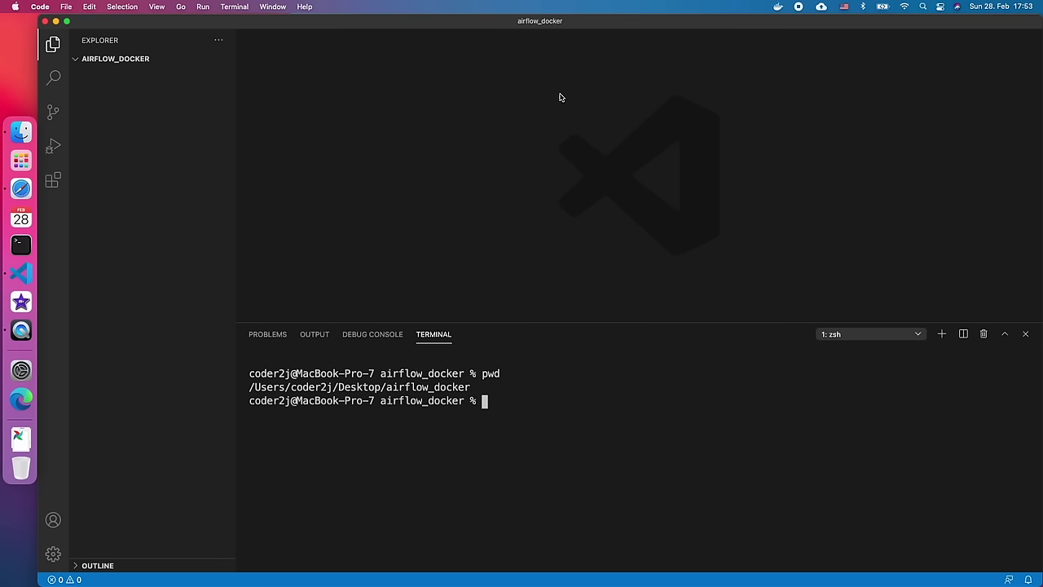
# - Verify Docker 20.10.2 and docker-compose 1.27.4 with their --version commands in the terminal
pyautogui.click(779, 6)
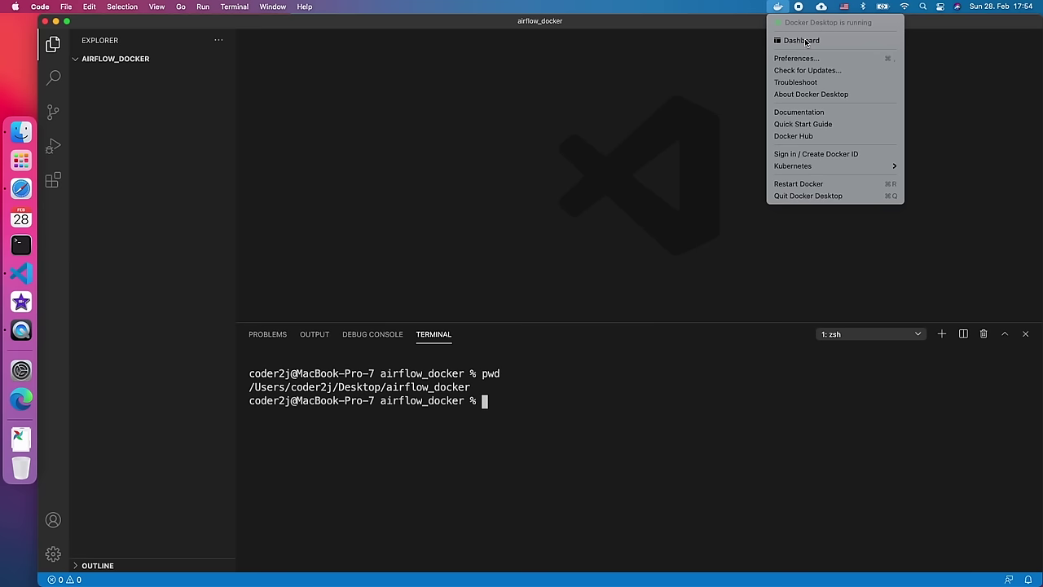
pyautogui.click(554, 420)
pyautogui.write('docker --')
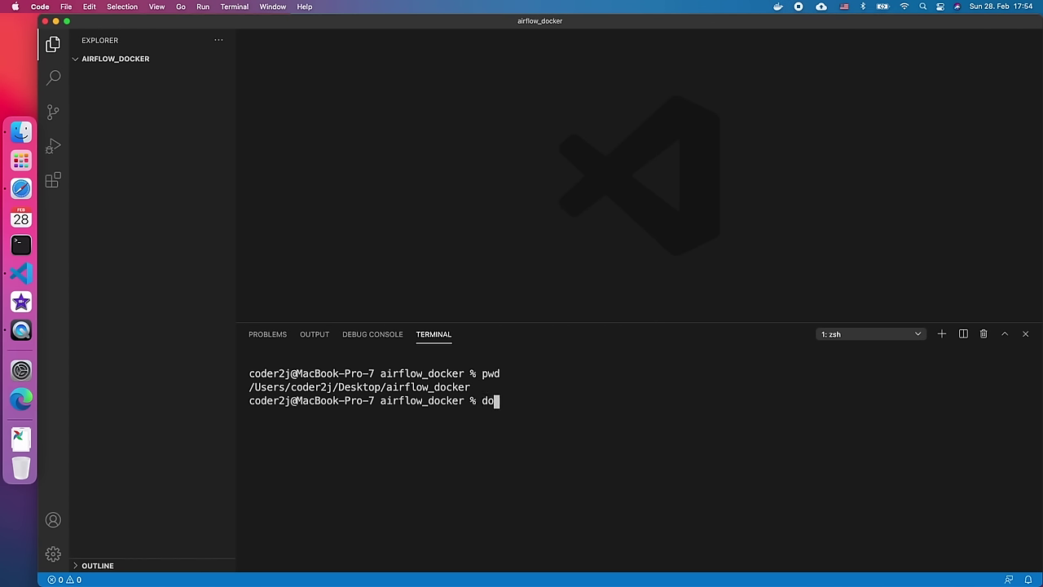
pyautogui.write('version')
pyautogui.press('Return')
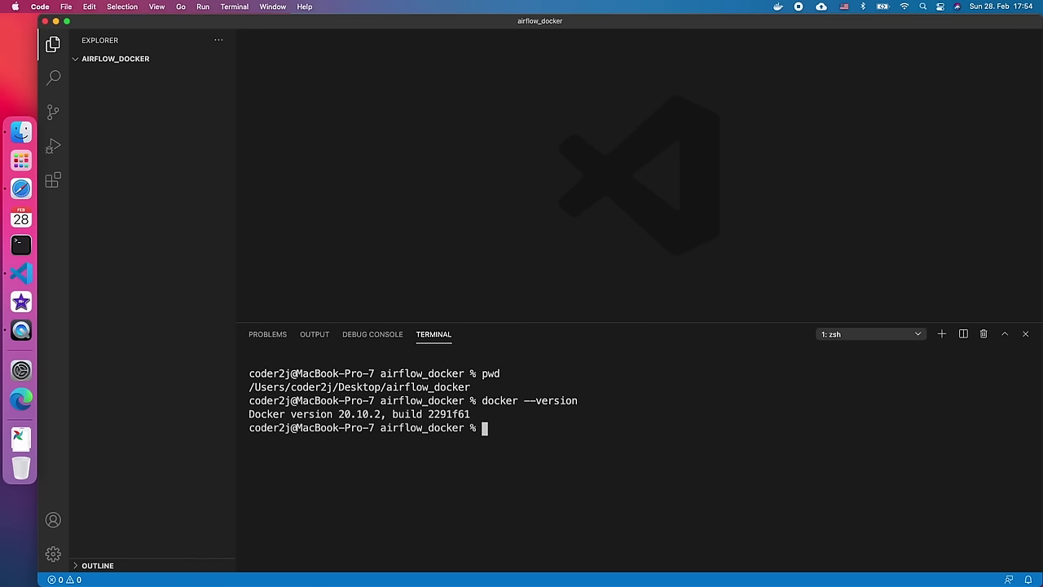
pyautogui.write('docker-compose --version')
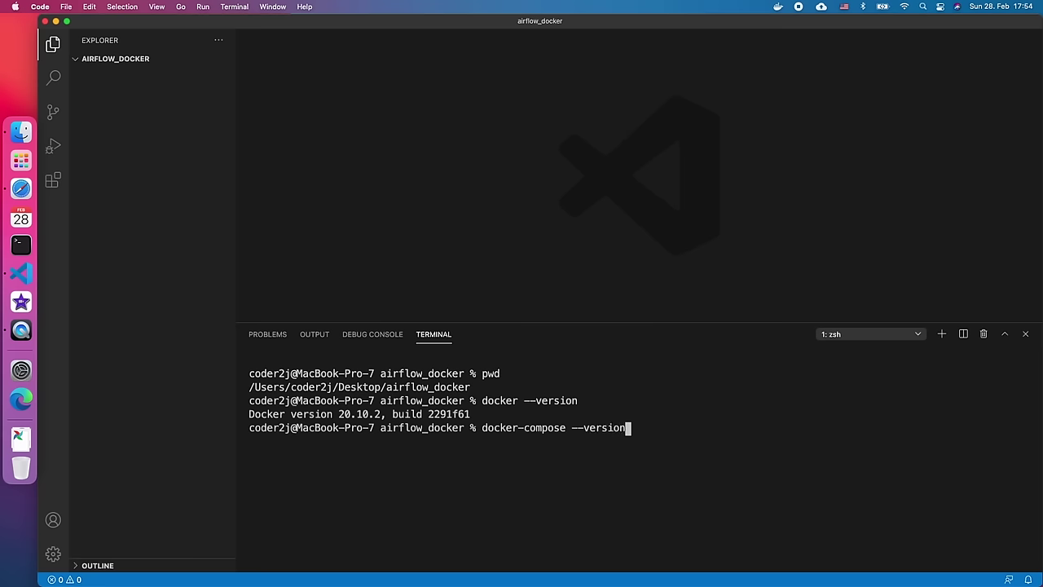
pyautogui.press('Return')
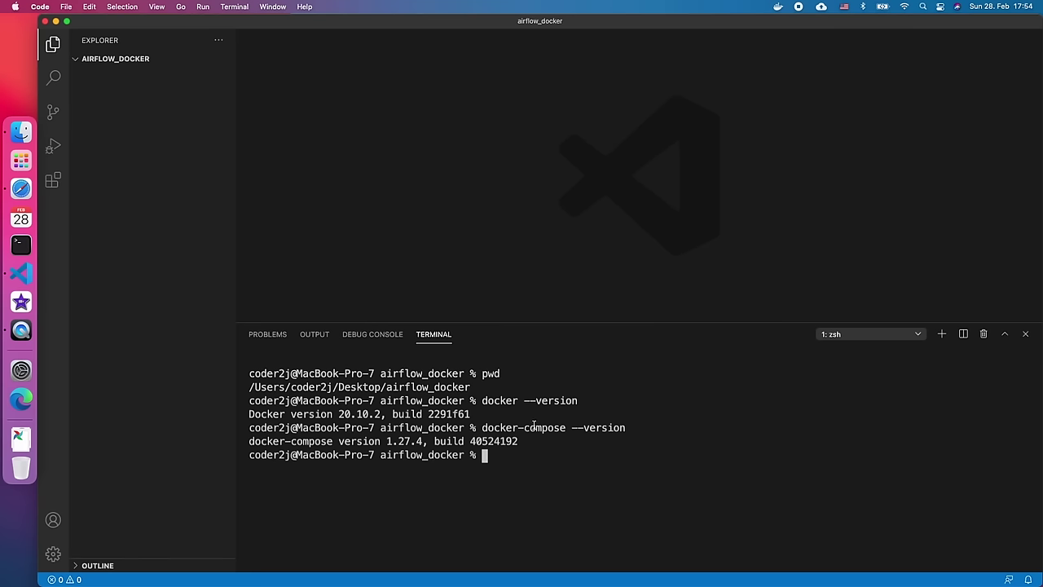
pyautogui.click(65, 200)
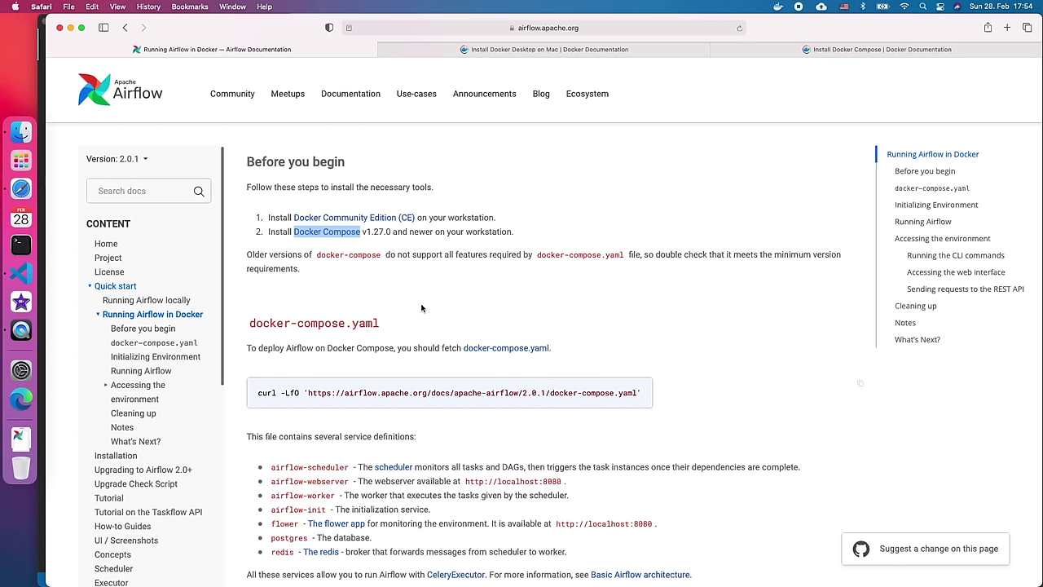
# - Select the curl -LfO command that downloads the 2.0.1 docker-compose.yaml file
pyautogui.scroll(-3, 364, 210)
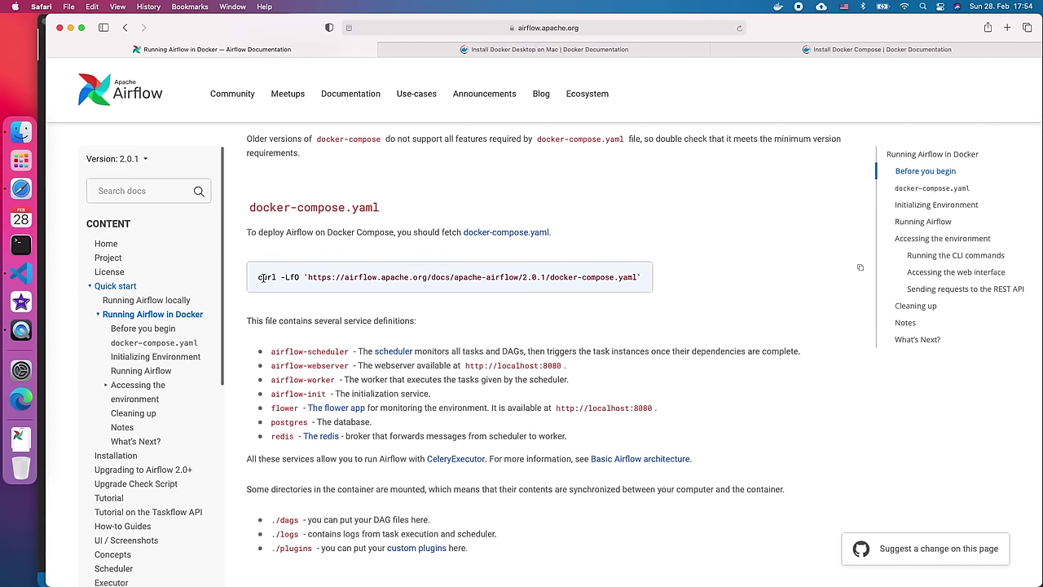
pyautogui.moveTo(258, 281); pyautogui.dragTo(644, 284)
pyautogui.press('super+c')
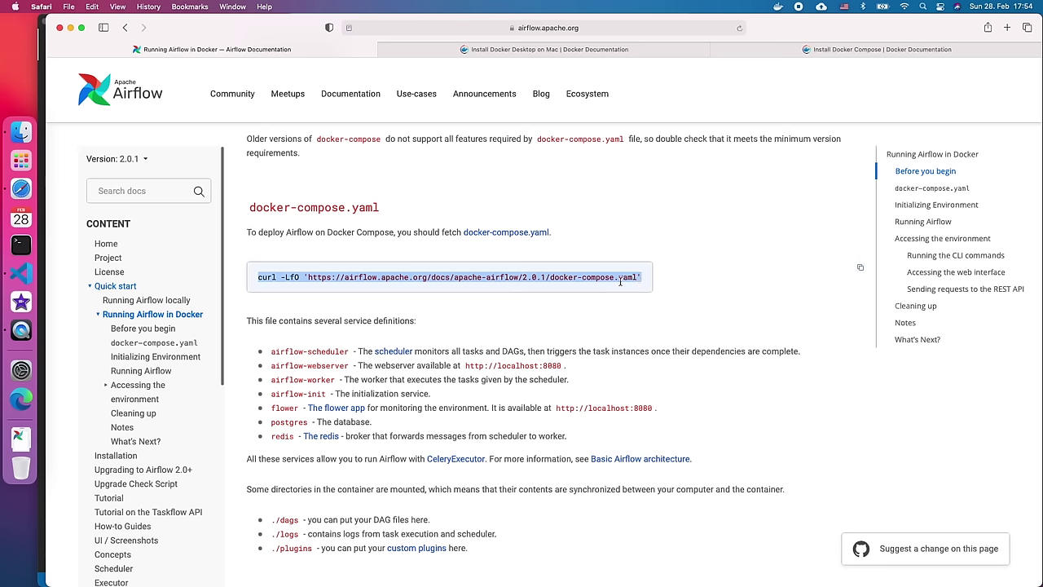
# - Run the pasted curl command in the terminal to download docker-compose.yaml
pyautogui.click(27, 280)
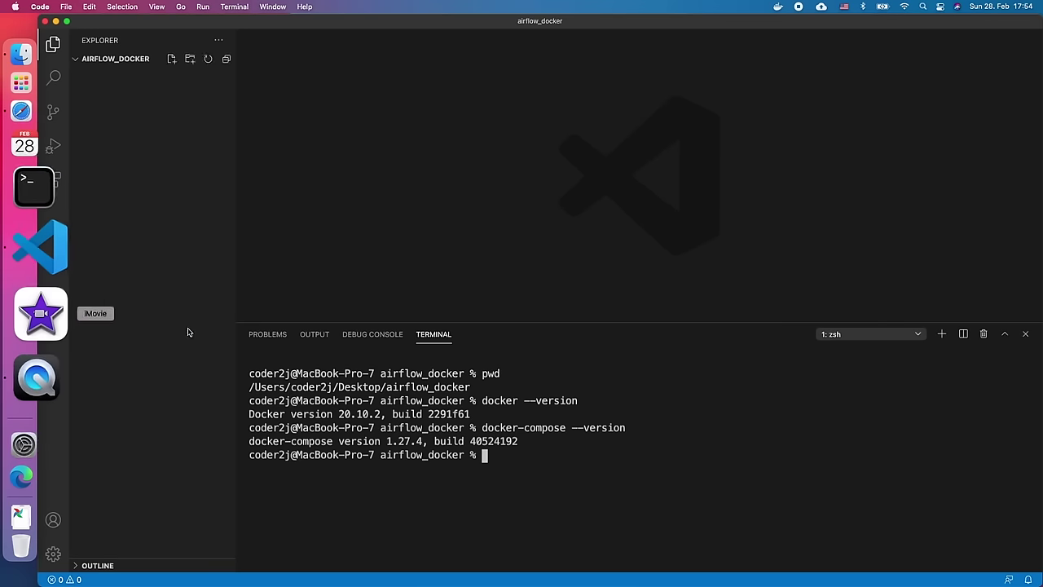
pyautogui.press('super+v')
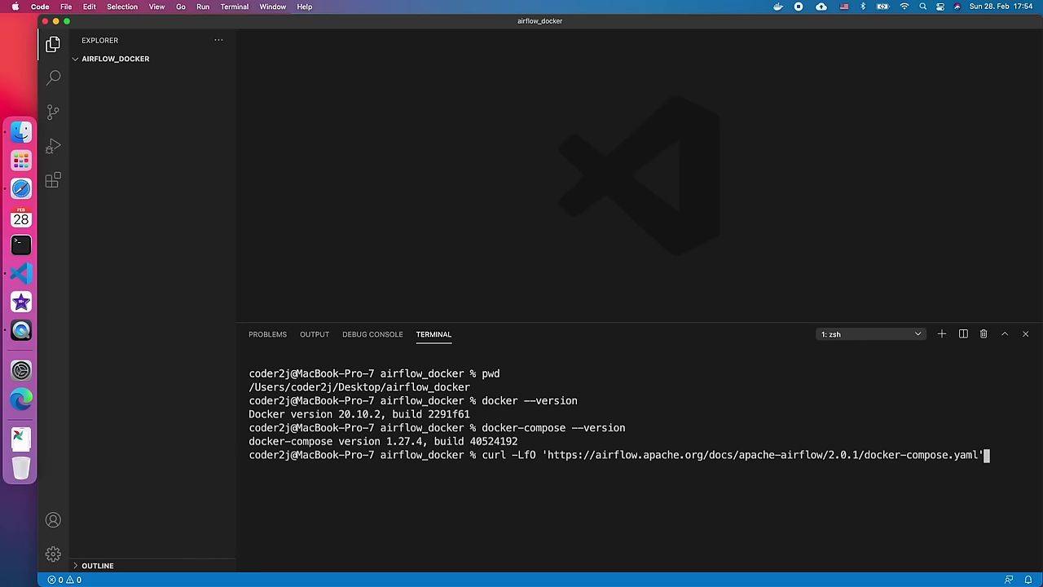
pyautogui.press('Return')
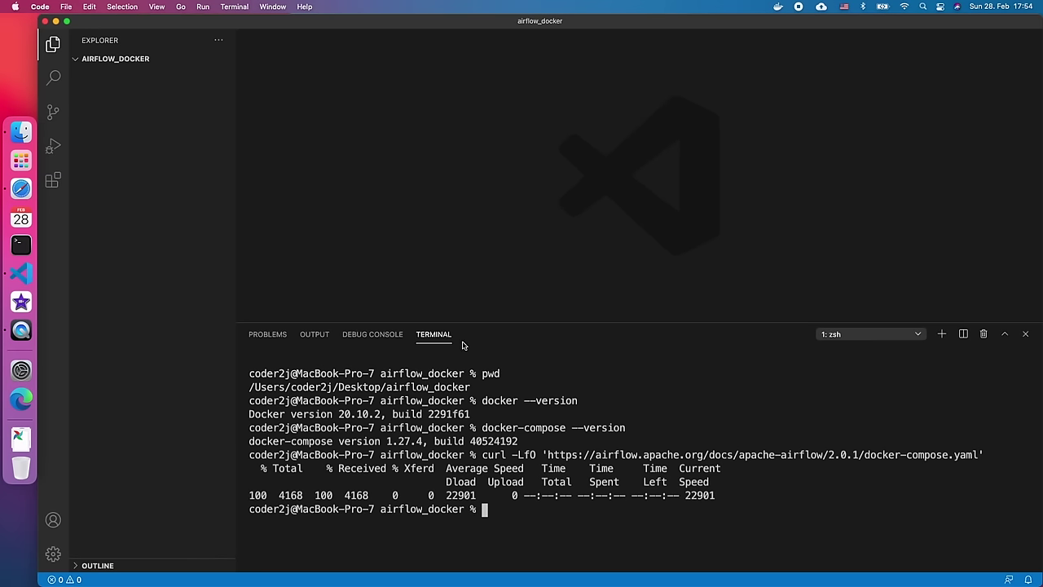
# - Open docker-compose.yaml from airflow_docker and look over its x-airflow-common settings
pyautogui.click(167, 137)
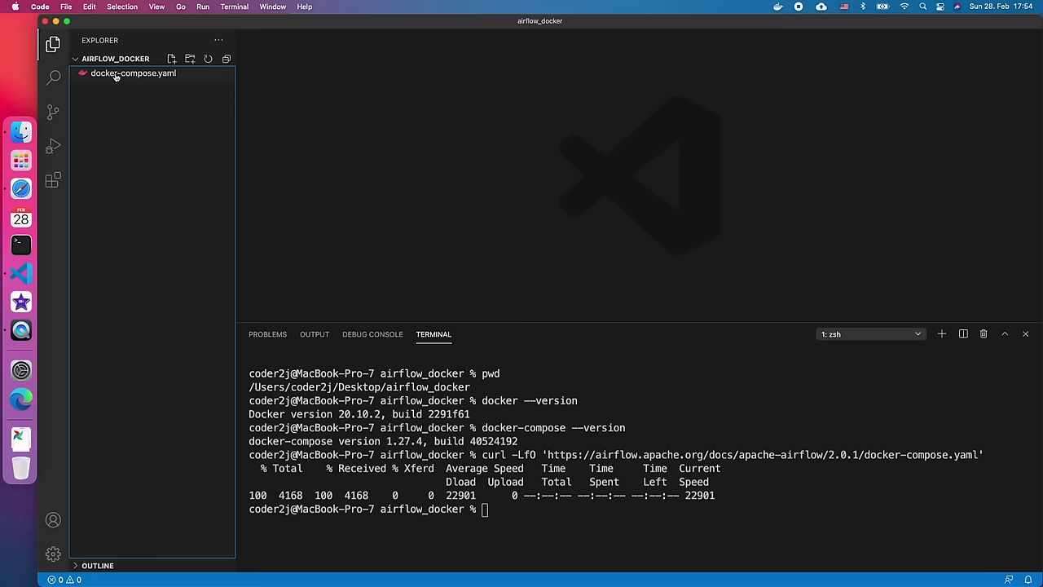
pyautogui.click(116, 73)
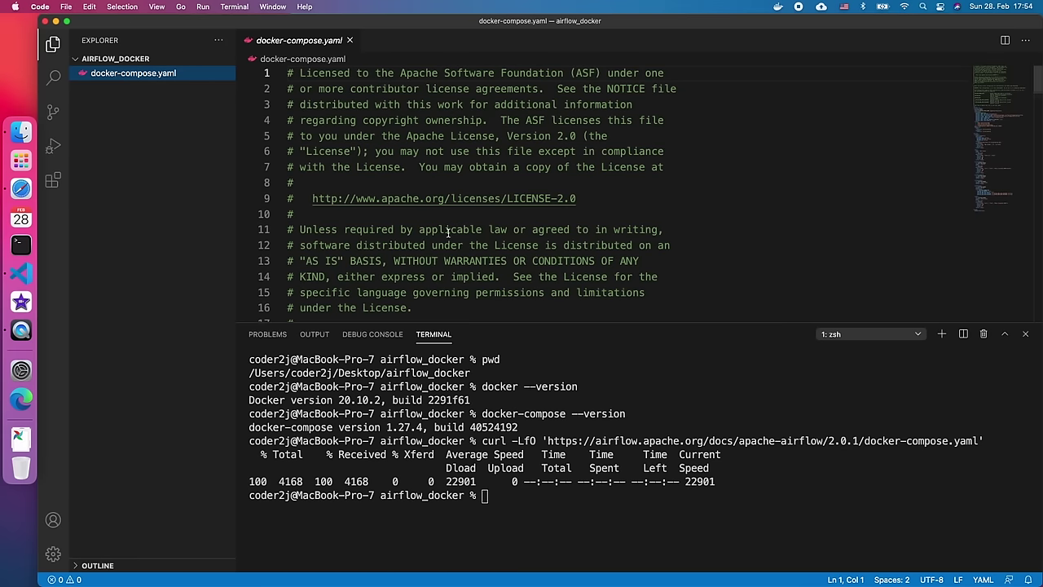
pyautogui.scroll(-10, 449, 231)
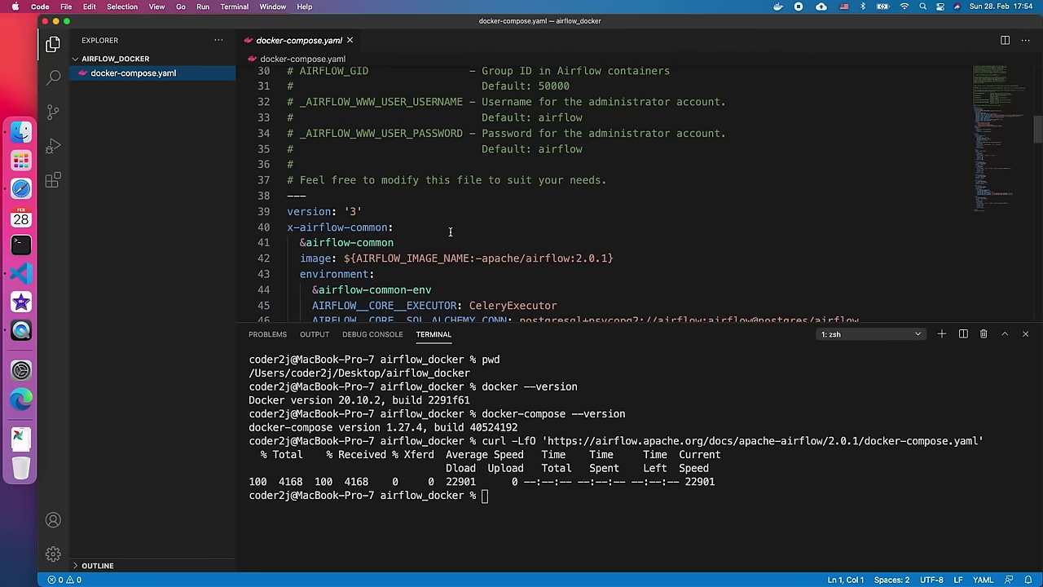
pyautogui.scroll(-3, 450, 234)
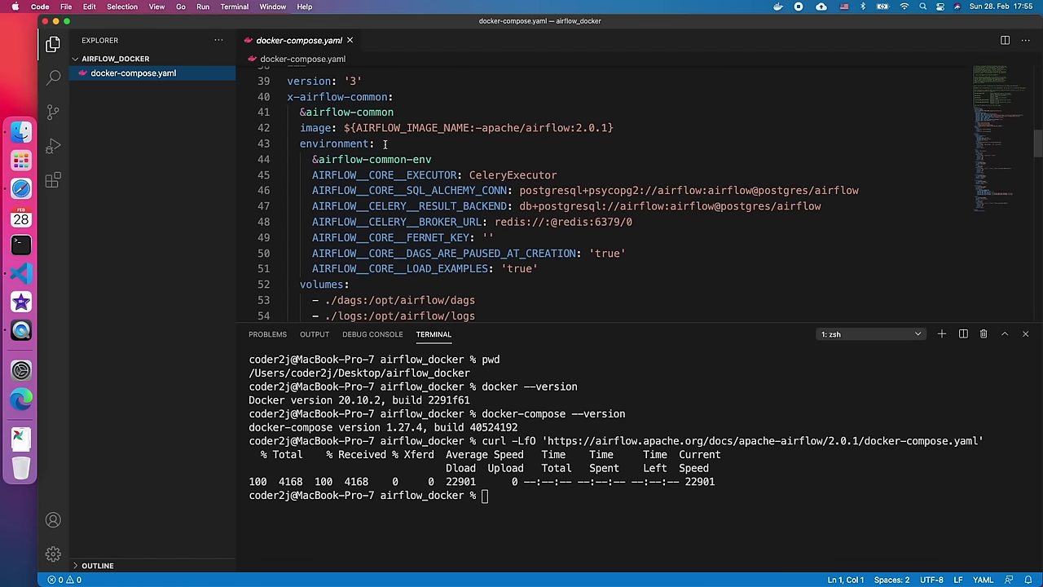
pyautogui.scroll(1, 385, 145)
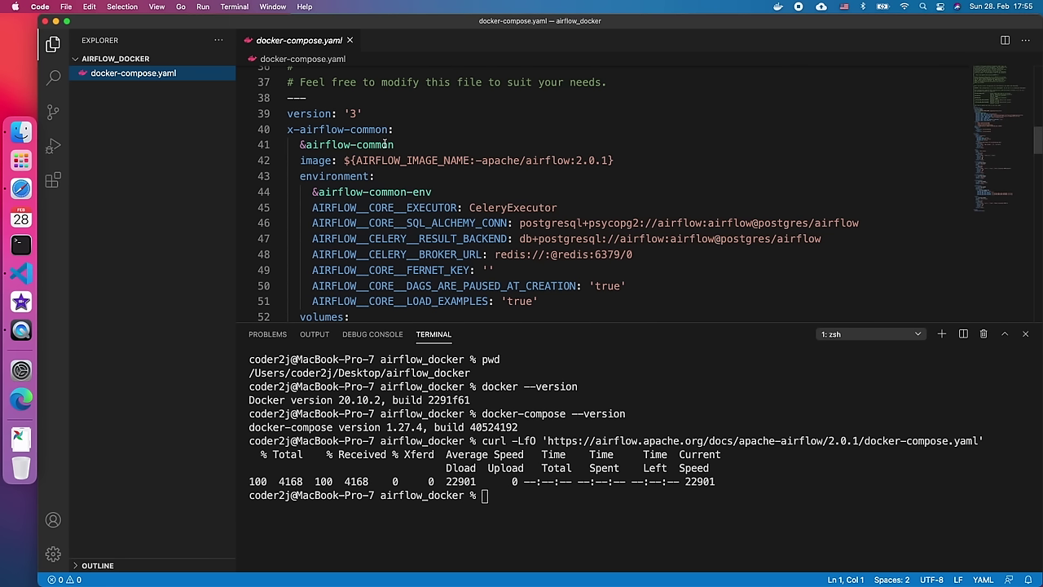
# - Change the executor on line 45 from CeleryExecutor to LocalExecutor
pyautogui.scroll(-1, 459, 192)
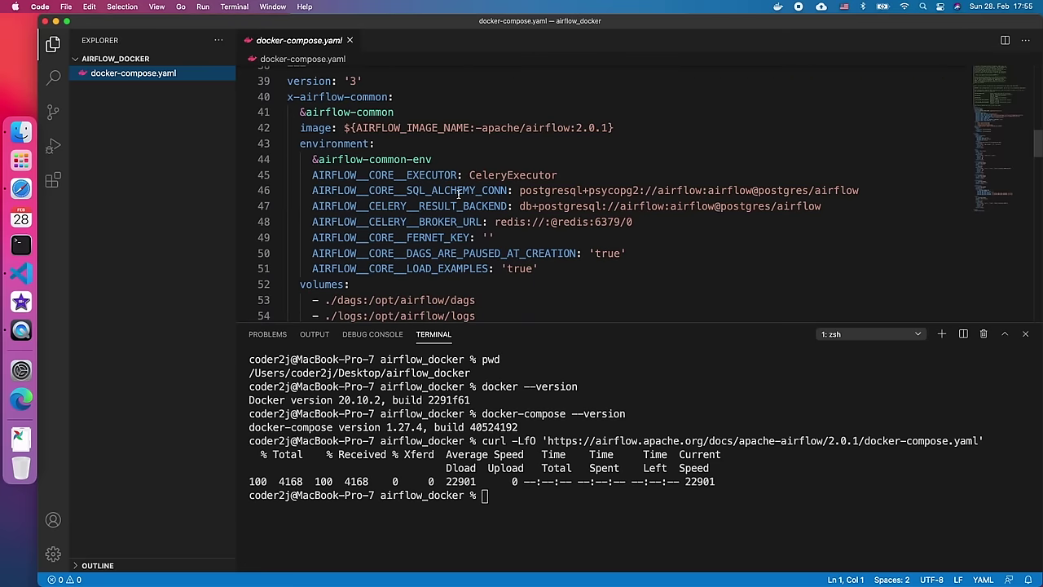
pyautogui.doubleClick(368, 174)
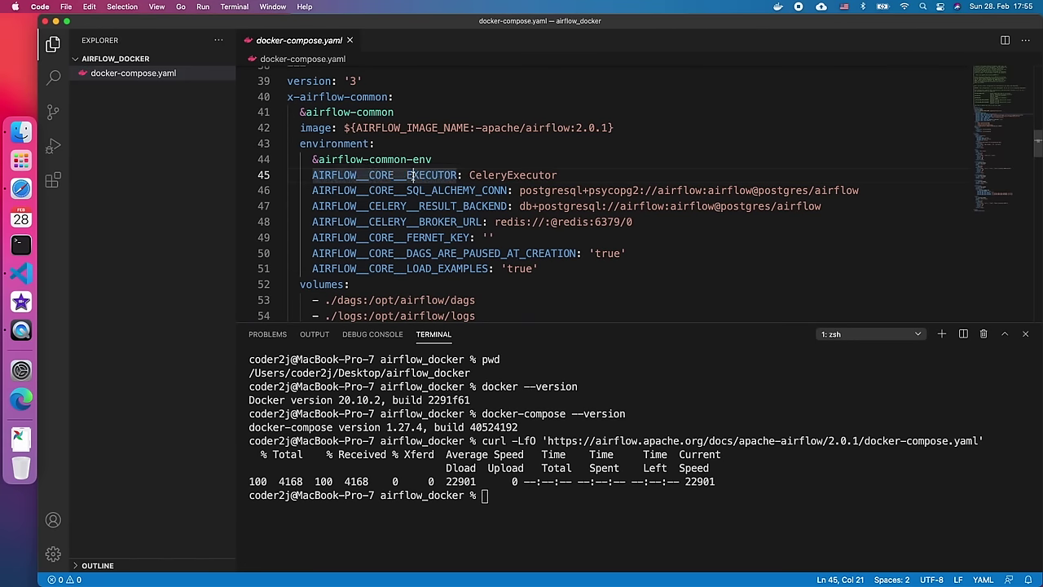
pyautogui.click(469, 175)
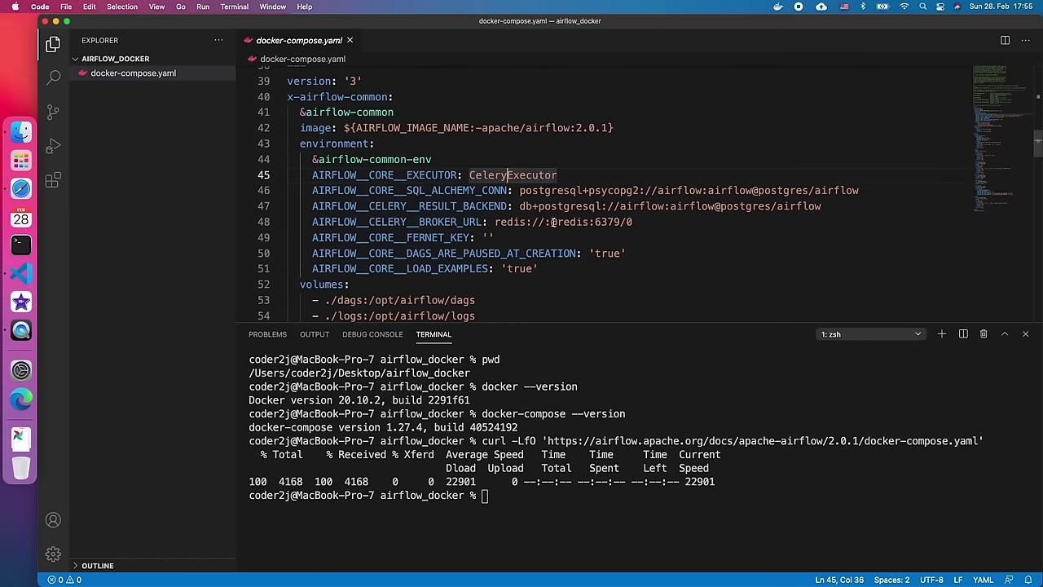
pyautogui.press('BackSpace')
pyautogui.press('BackSpace')
pyautogui.press('BackSpace')
pyautogui.press('BackSpace')
pyautogui.press('BackSpace')
pyautogui.press('BackSpace')
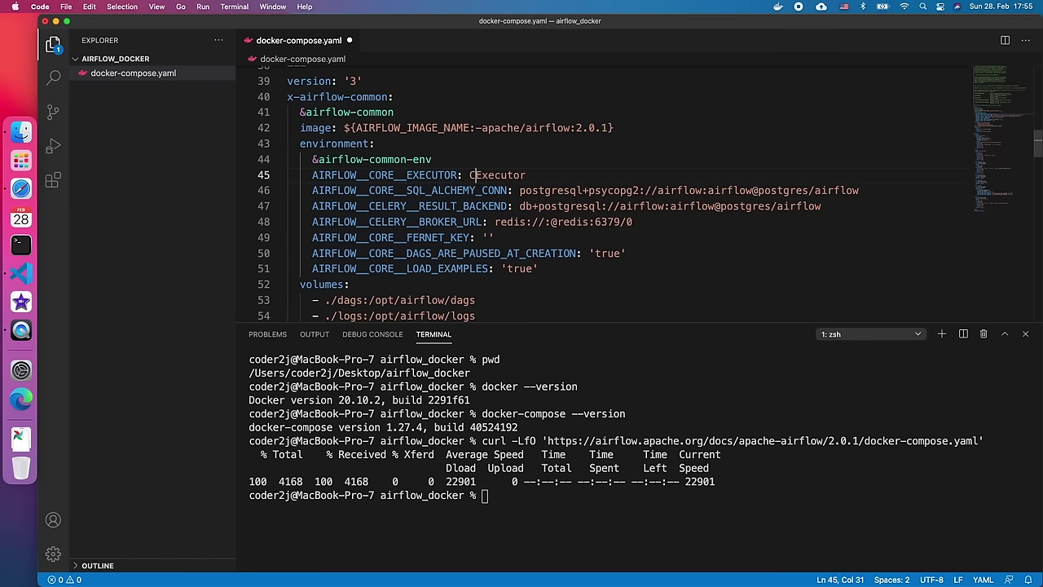
pyautogui.write('Local')
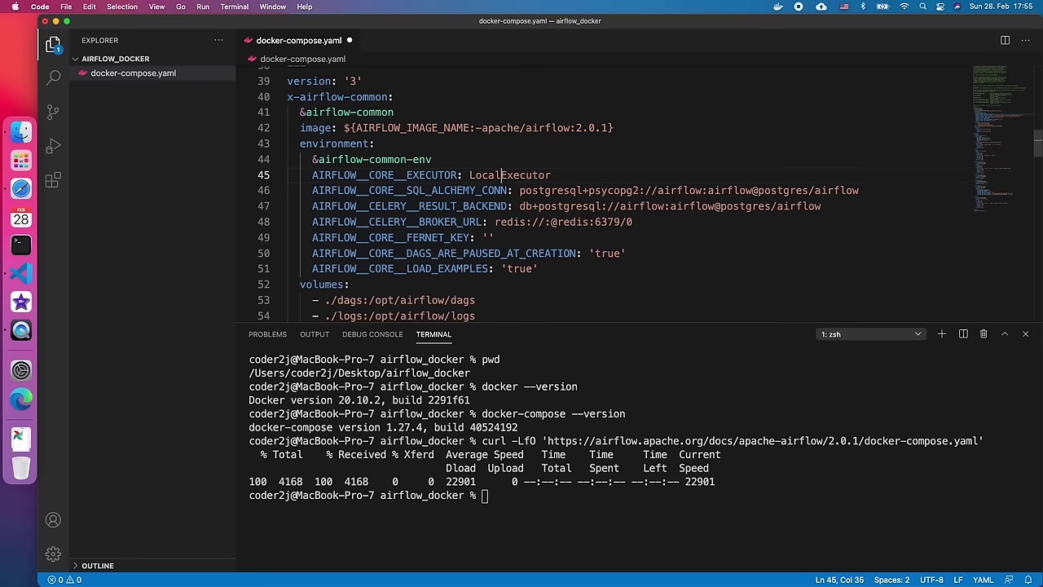
# - Delete the Celery result backend and broker URL lines
pyautogui.doubleClick(436, 206)
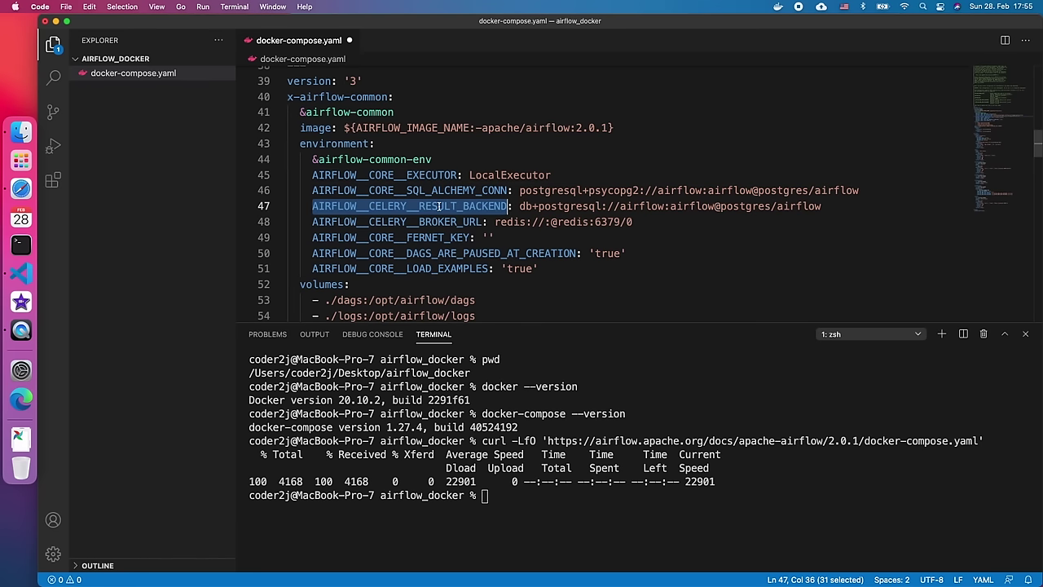
pyautogui.click(438, 207)
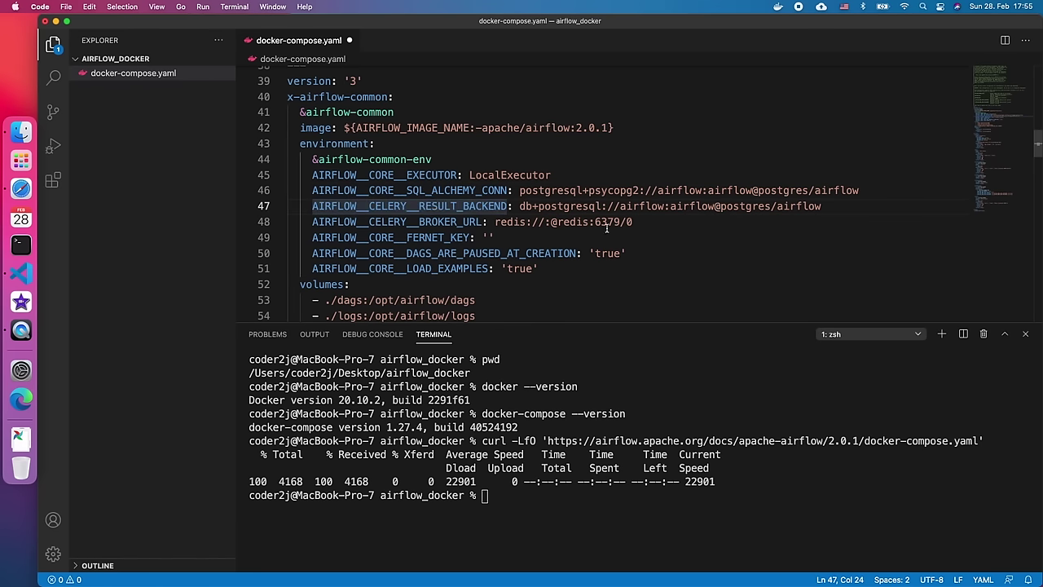
pyautogui.moveTo(589, 222); pyautogui.dragTo(255, 203)
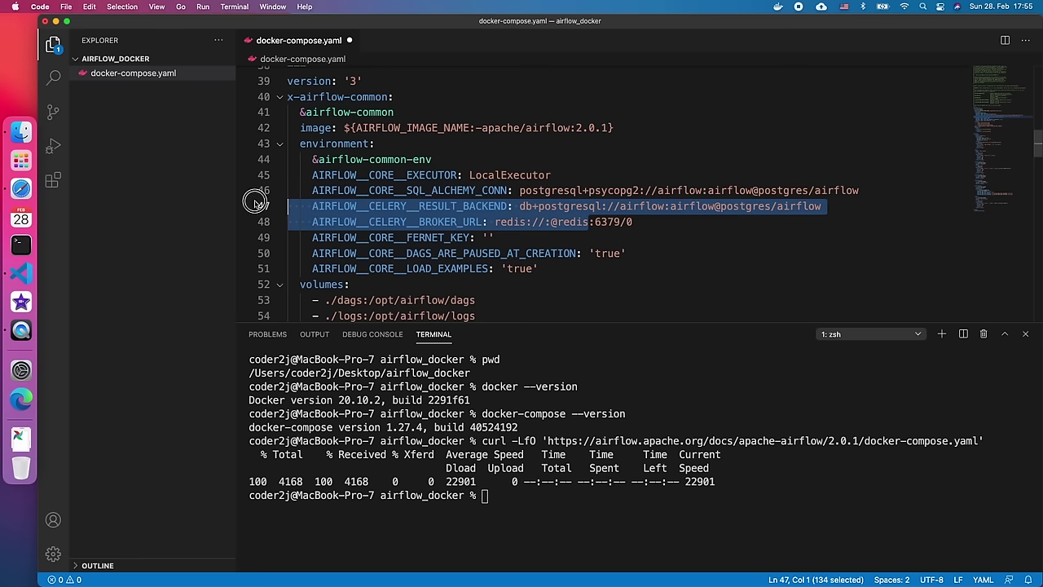
pyautogui.moveTo(633, 221); pyautogui.dragTo(252, 212)
pyautogui.press('BackSpace')
pyautogui.press('BackSpace')
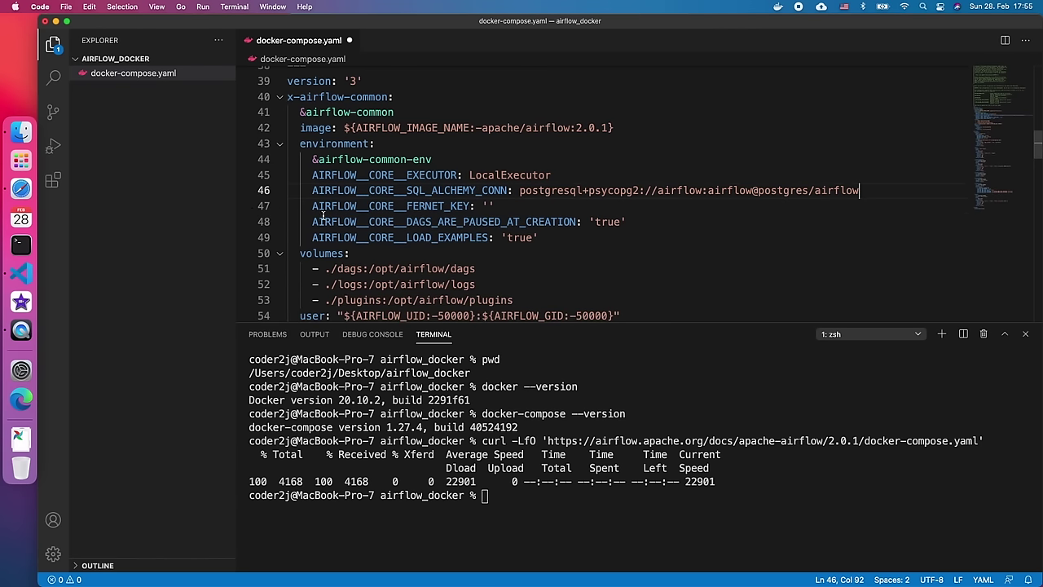
# - Remove the redis dependency entry and the whole redis service block
pyautogui.scroll(-4, 486, 248)
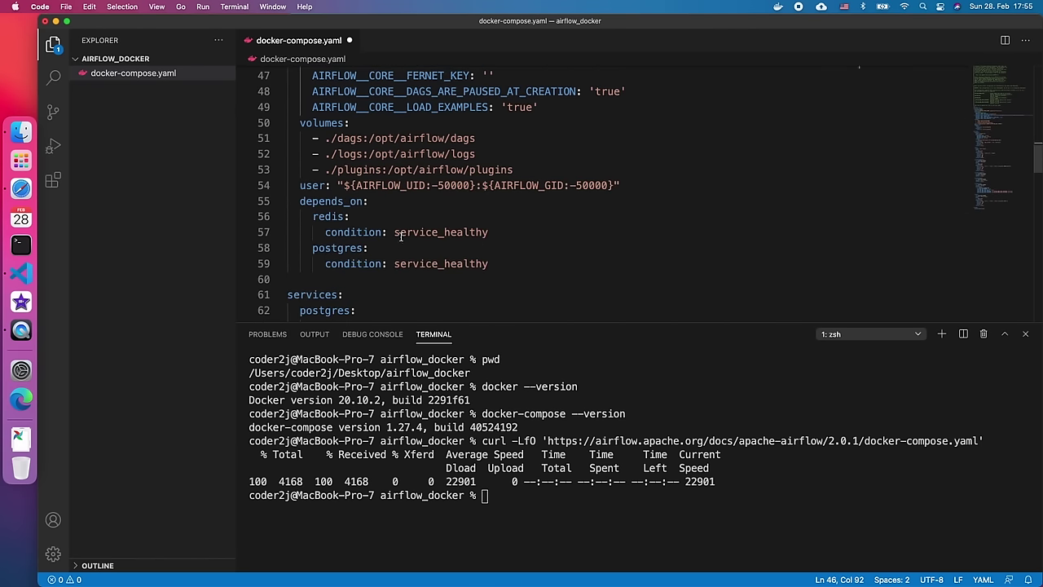
pyautogui.moveTo(489, 233); pyautogui.dragTo(271, 219)
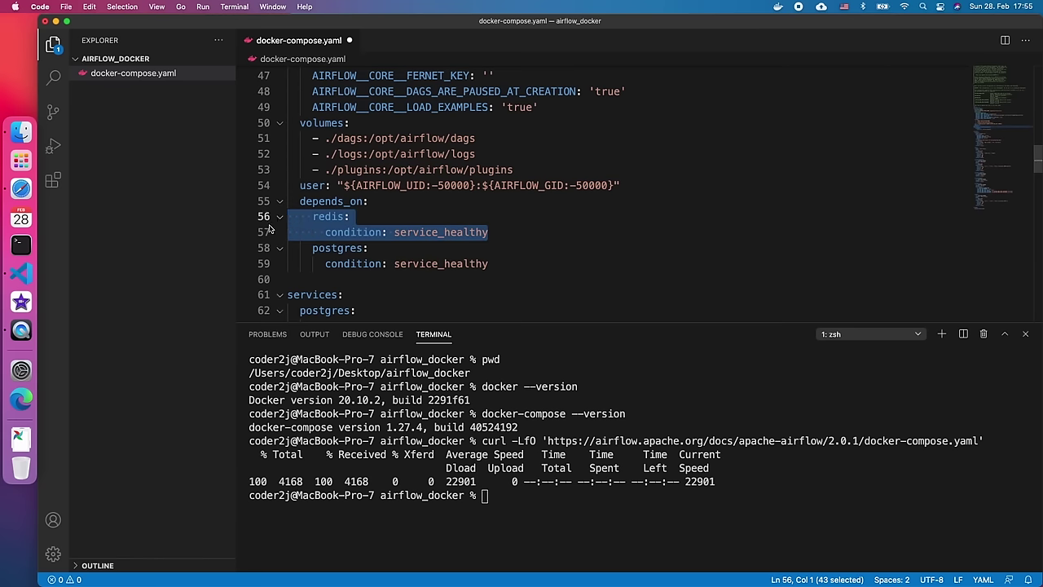
pyautogui.press('BackSpace')
pyautogui.press('BackSpace')
pyautogui.scroll(-4, 481, 241)
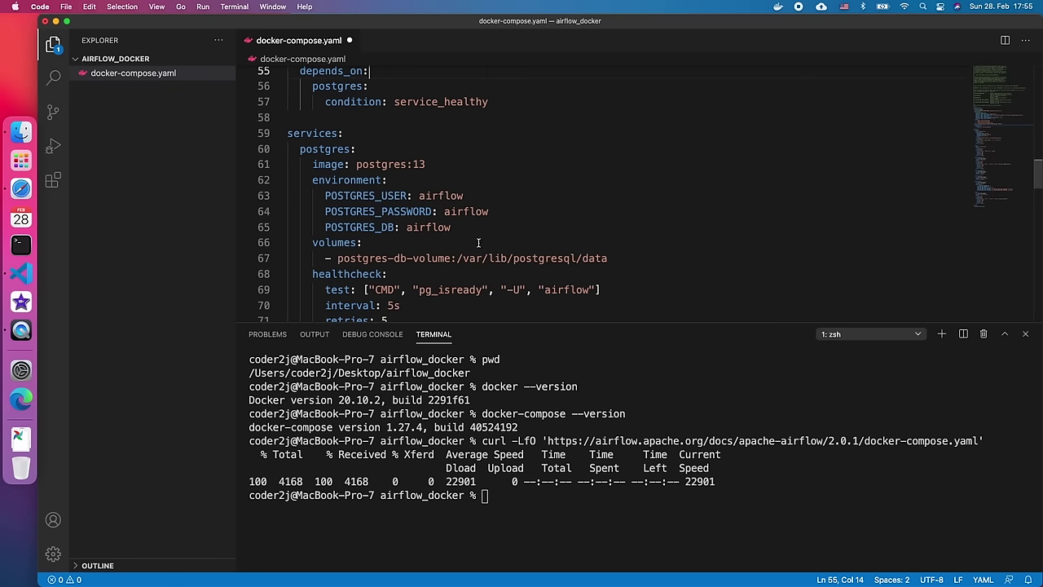
pyautogui.scroll(-8, 473, 241)
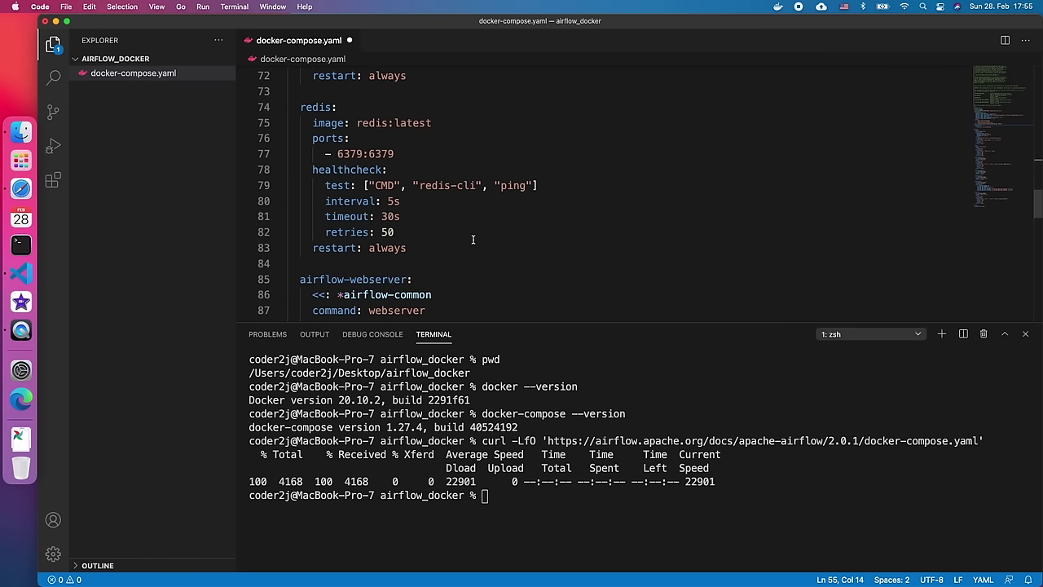
pyautogui.moveTo(300, 107); pyautogui.dragTo(442, 269)
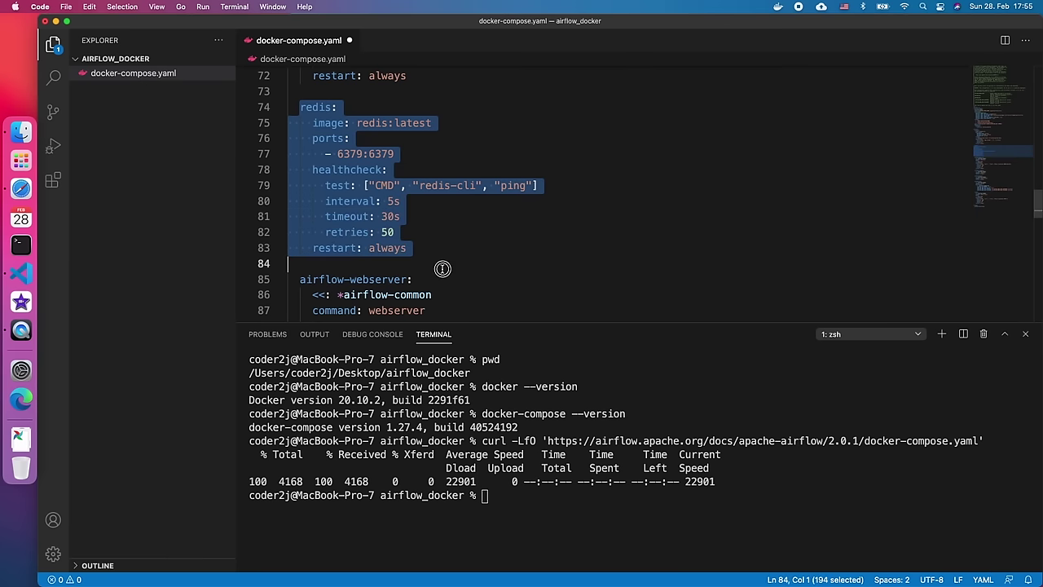
pyautogui.press('BackSpace')
pyautogui.press('BackSpace')
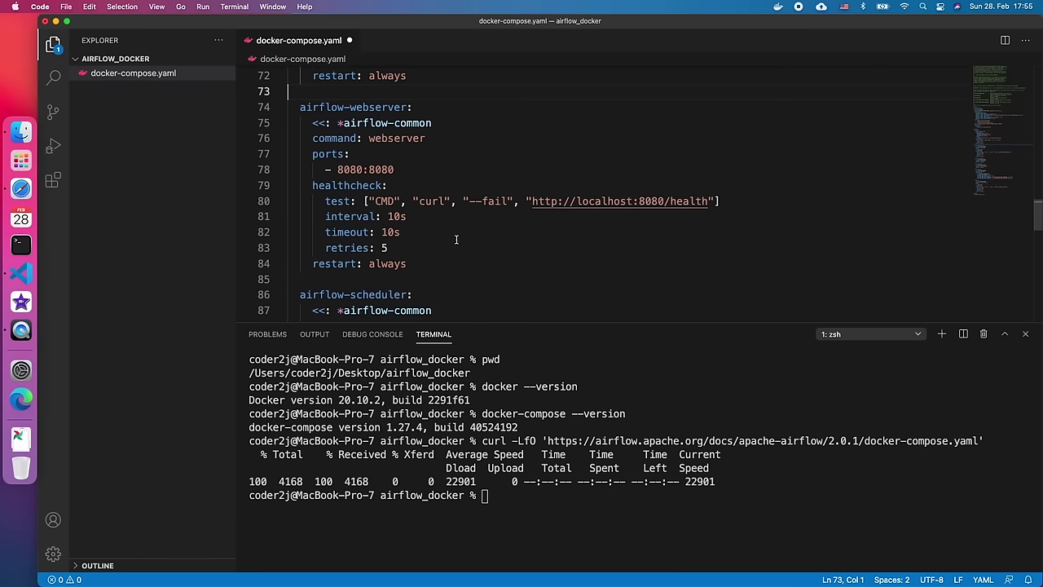
# - Delete the airflow-worker and flower service blocks
pyautogui.scroll(-4, 455, 240)
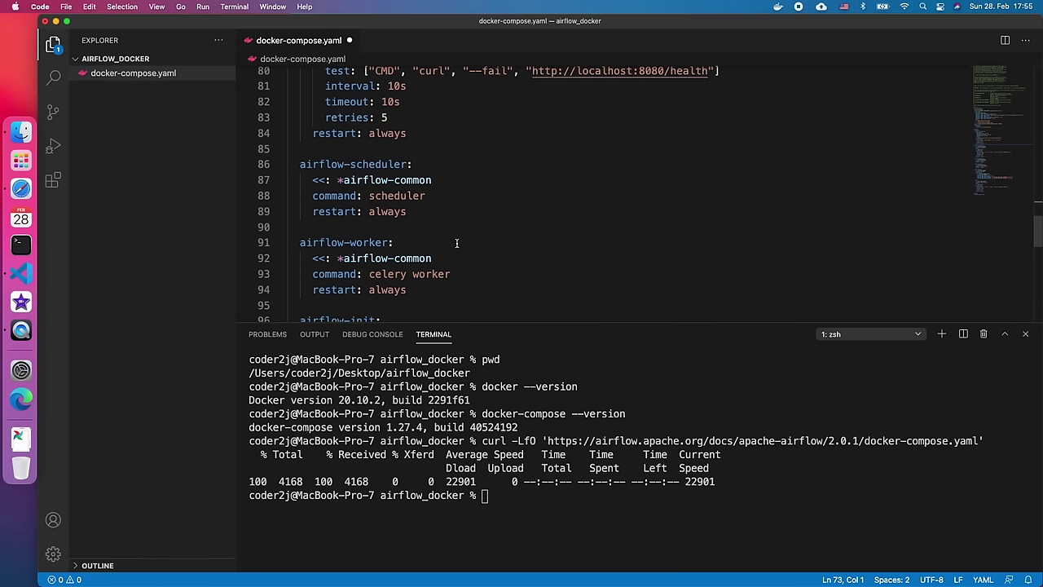
pyautogui.scroll(-2, 457, 241)
pyautogui.moveTo(454, 224); pyautogui.dragTo(284, 193)
pyautogui.press('BackSpace')
pyautogui.press('BackSpace')
pyautogui.press('BackSpace')
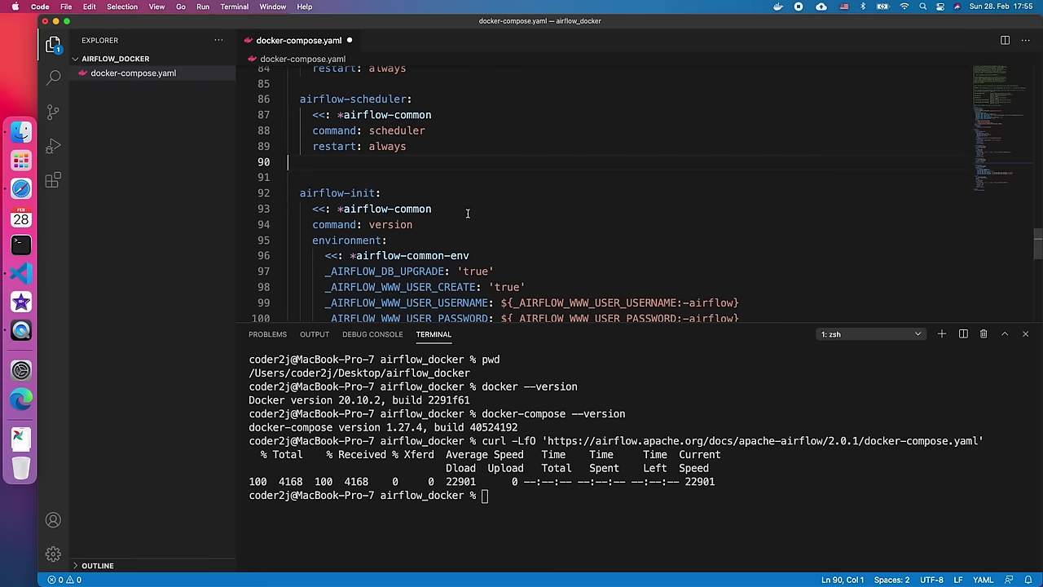
pyautogui.scroll(-4, 448, 212)
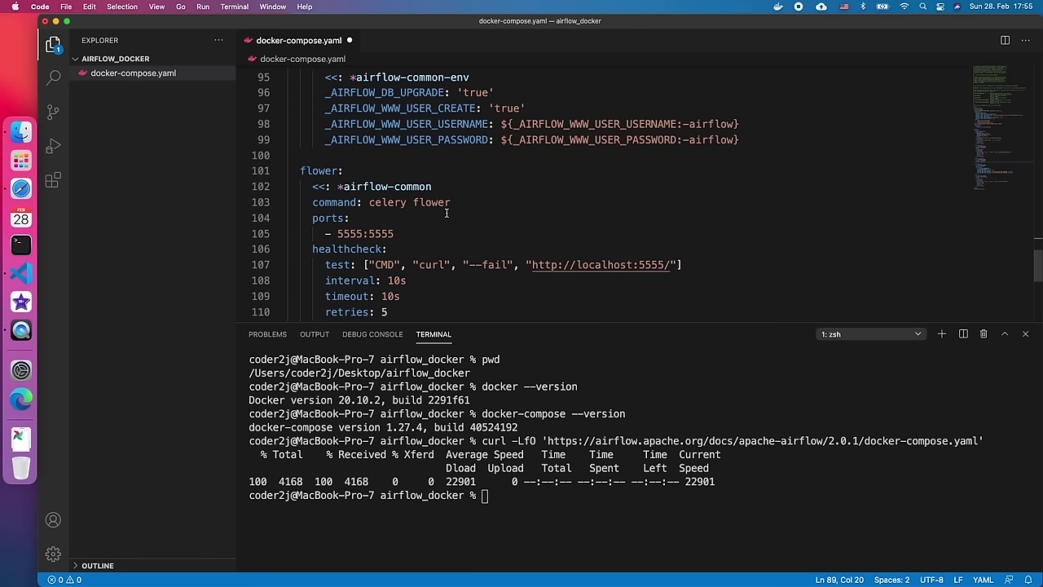
pyautogui.scroll(-2, 417, 210)
pyautogui.moveTo(300, 105); pyautogui.dragTo(440, 259)
pyautogui.press('BackSpace')
pyautogui.press('BackSpace')
pyautogui.press('BackSpace')
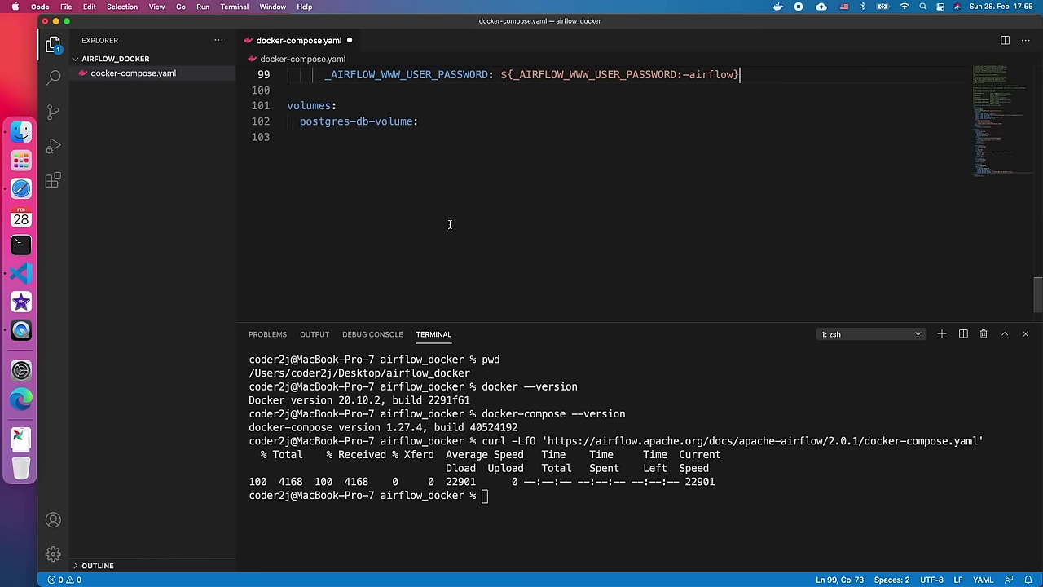
# - Save the edited docker-compose.yaml and review the file
pyautogui.press('super+s')
pyautogui.scroll(15, 479, 220)
pyautogui.scroll(-5, 482, 218)
pyautogui.scroll(4, 482, 218)
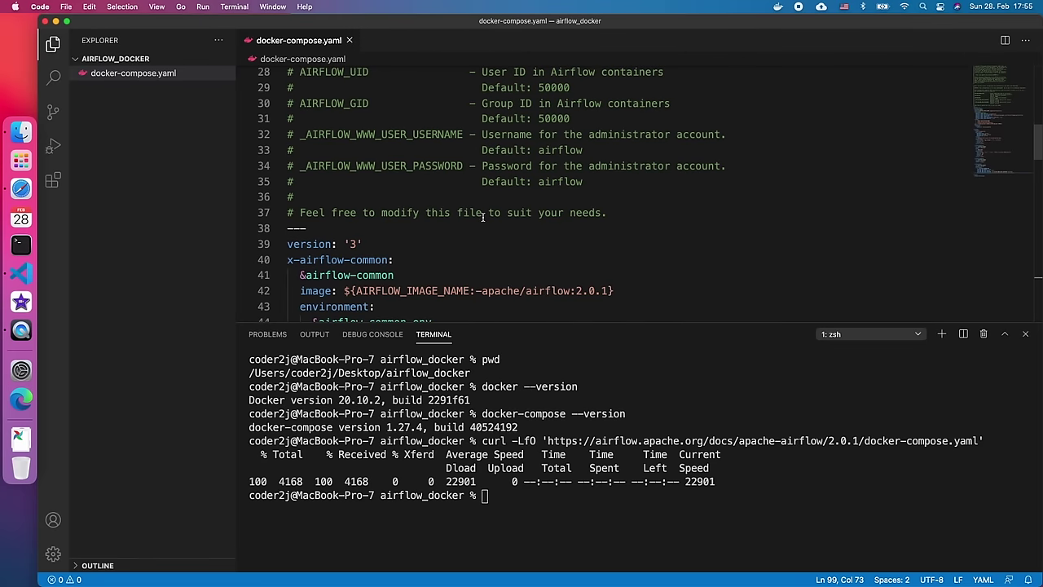
pyautogui.scroll(-3, 483, 217)
pyautogui.scroll(-2, 483, 217)
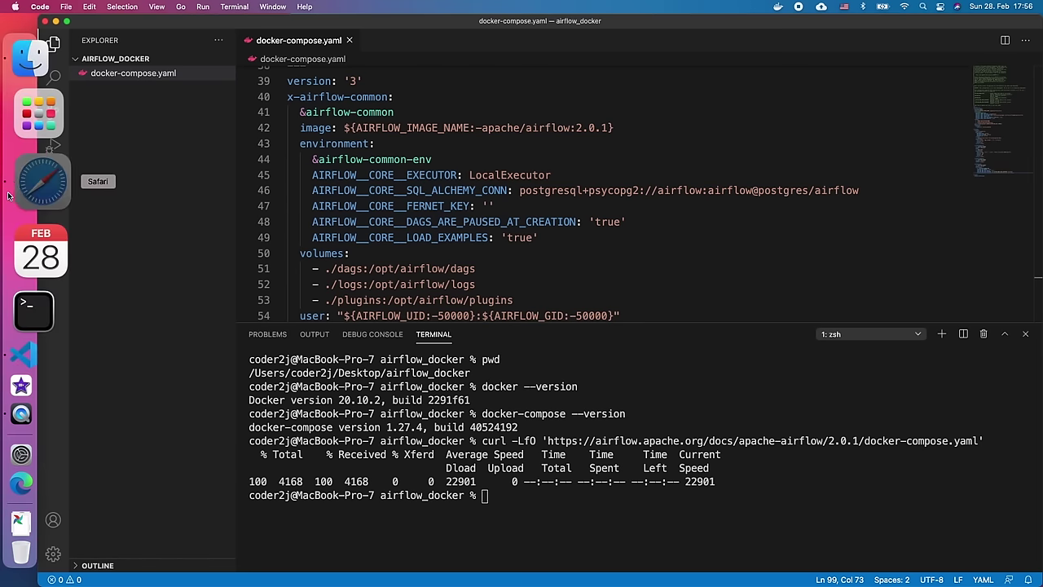
# - Copy the 'mkdir ./dags ./logs ./plugins' command from Safari's Initializing Environment section
pyautogui.click(33, 181)
pyautogui.scroll(-5, 465, 358)
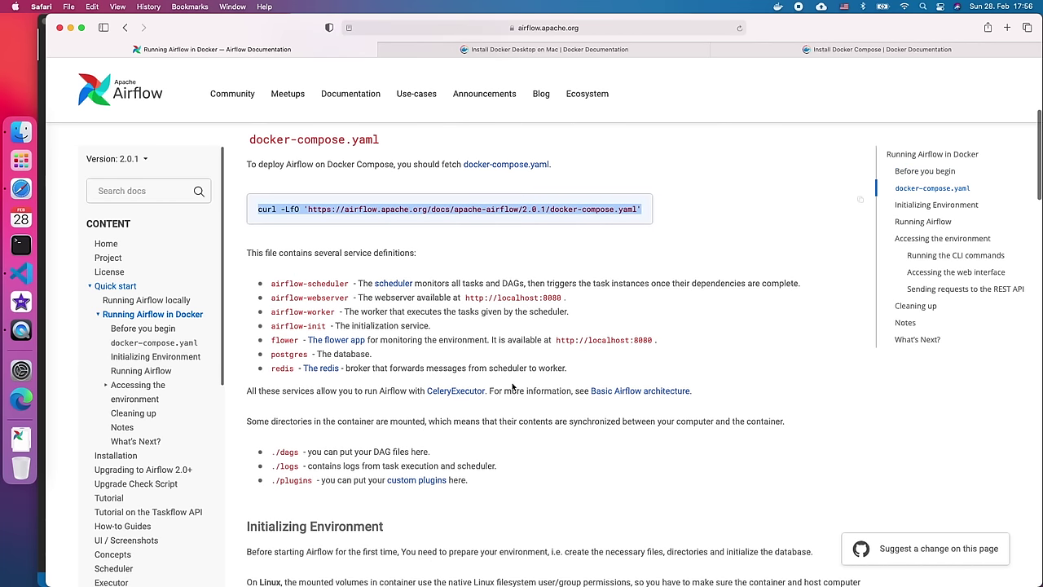
pyautogui.scroll(-8, 514, 377)
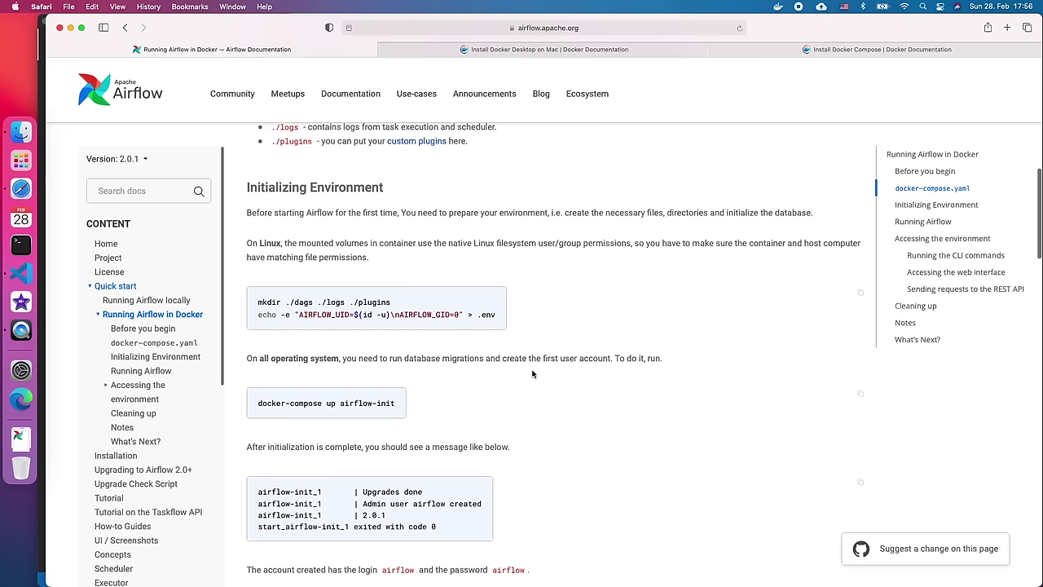
pyautogui.scroll(-1, 532, 375)
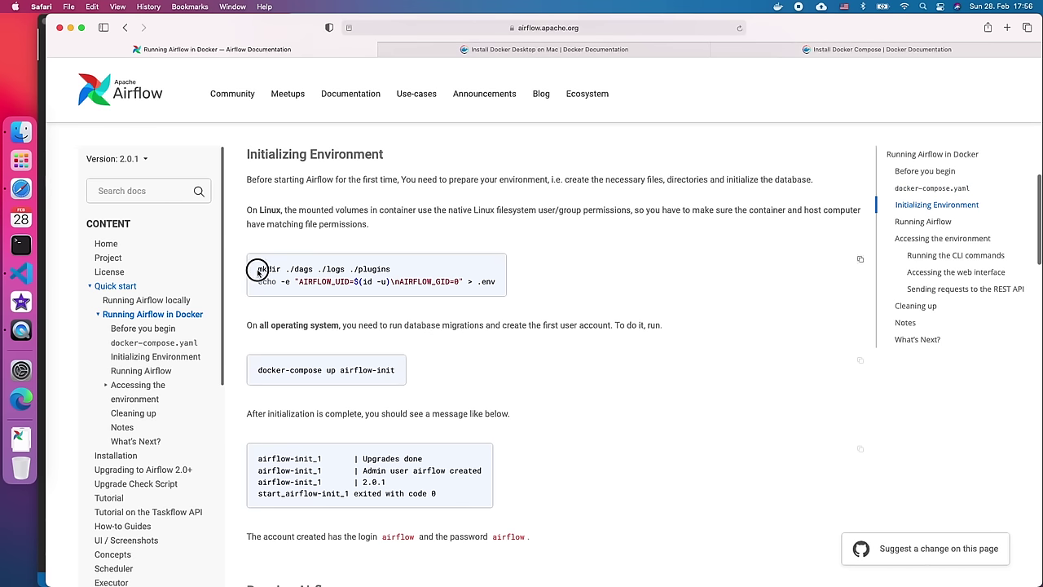
pyautogui.moveTo(258, 269); pyautogui.dragTo(400, 272)
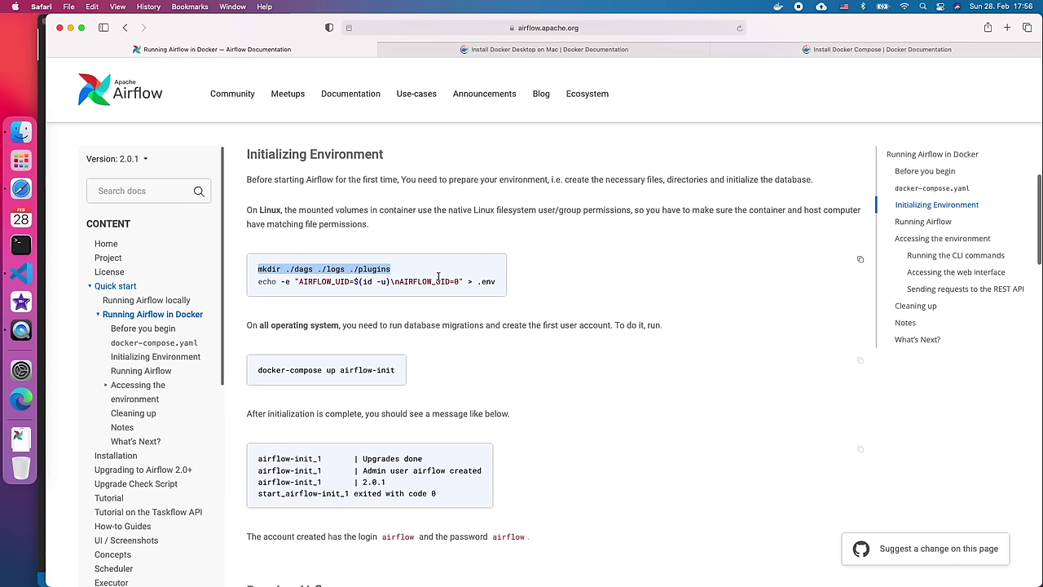
pyautogui.press('super+c')
# - Run mkdir in the terminal to create the dags, logs and plugins folders
pyautogui.click(21, 273)
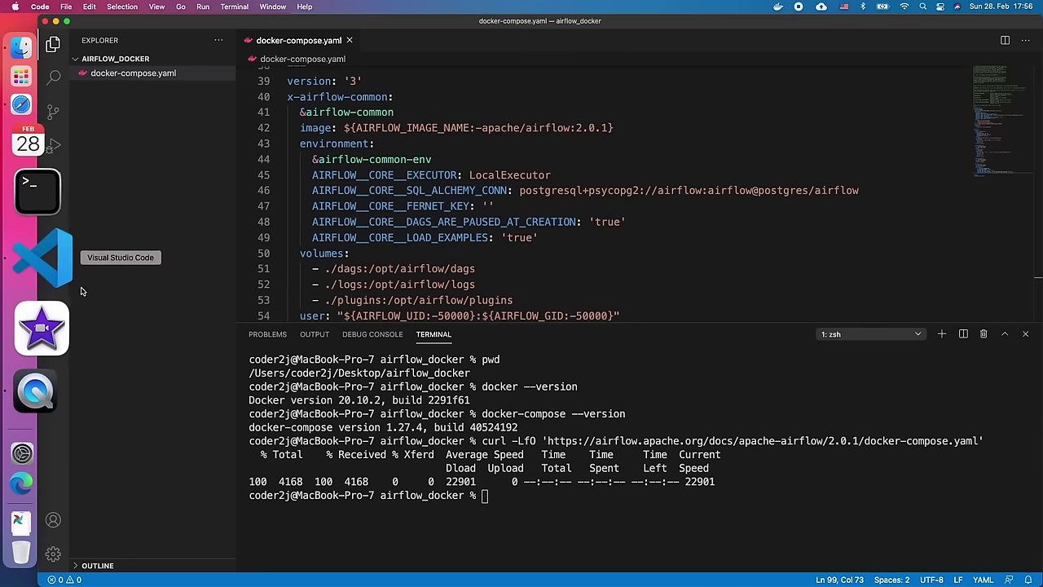
pyautogui.press('super+v')
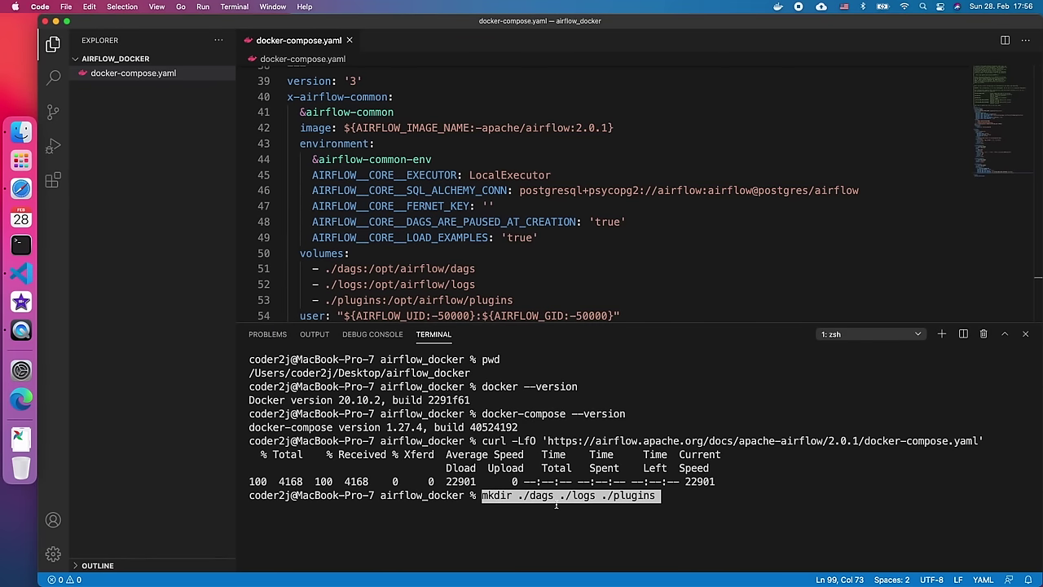
pyautogui.press('Return')
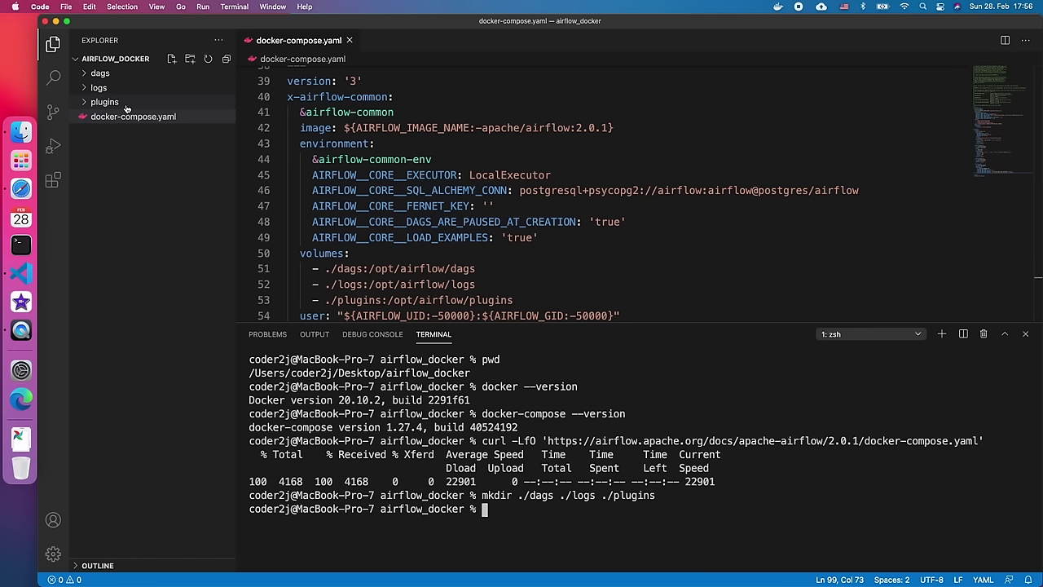
pyautogui.press('super+Tab')
pyautogui.moveTo(258, 282); pyautogui.dragTo(498, 282)
# - Copy the 'docker-compose up airflow-init' command from the Airflow guide
pyautogui.click(557, 287)
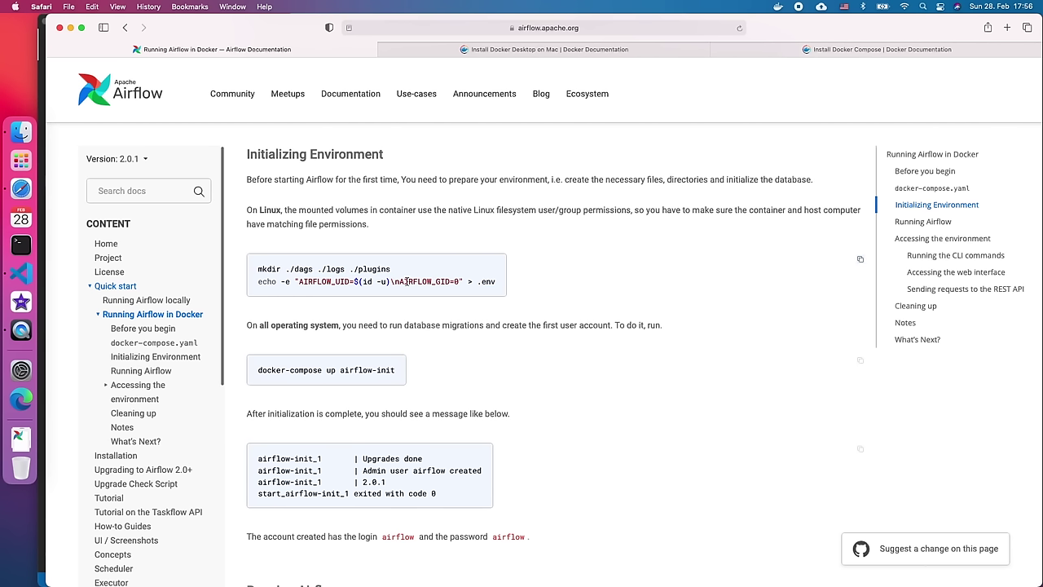
pyautogui.click(259, 281)
pyautogui.moveTo(258, 281); pyautogui.dragTo(499, 282)
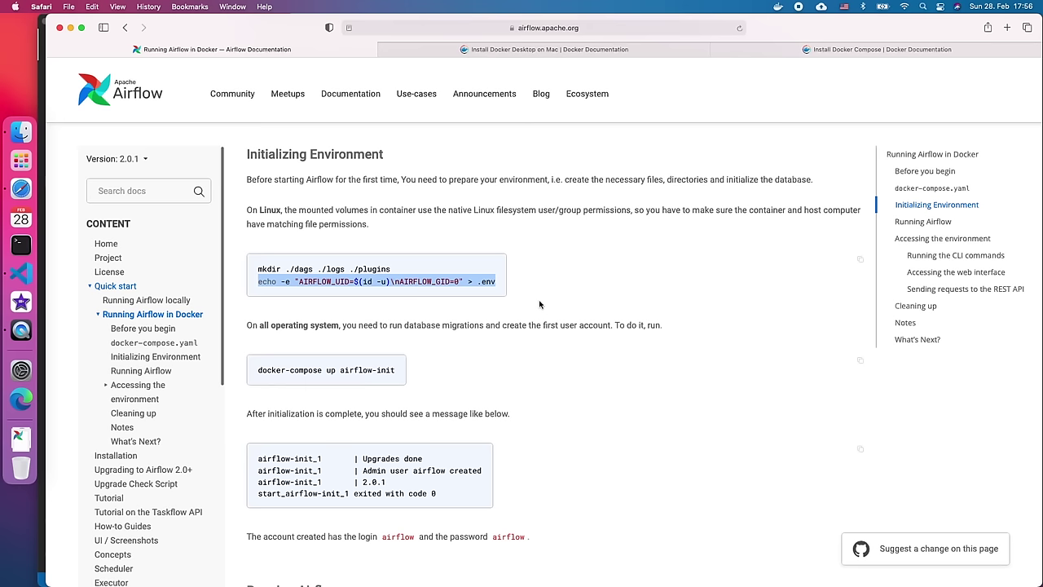
pyautogui.click(253, 368)
pyautogui.scroll(-1, 253, 369)
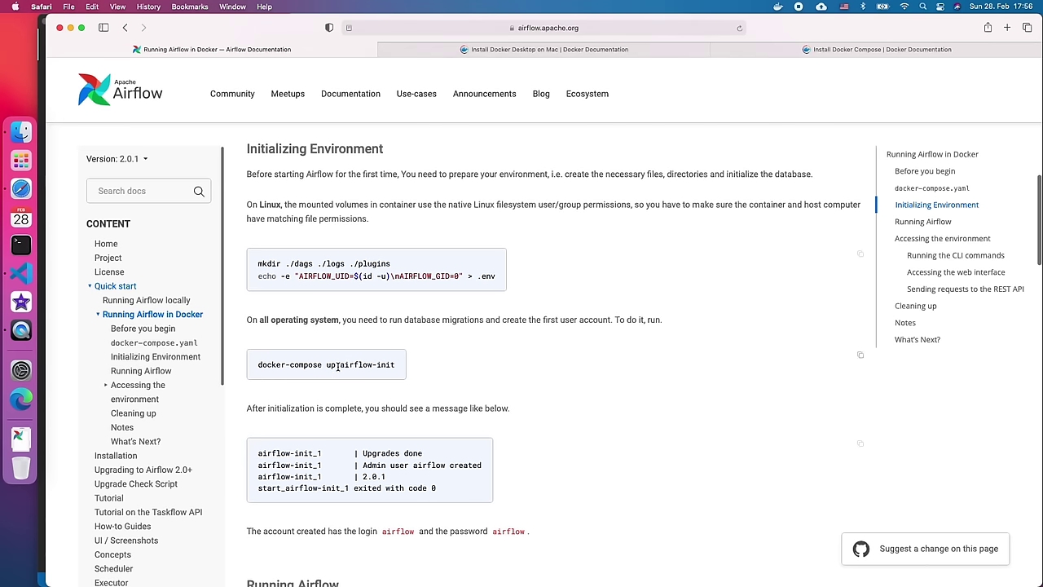
pyautogui.moveTo(257, 364); pyautogui.dragTo(400, 366)
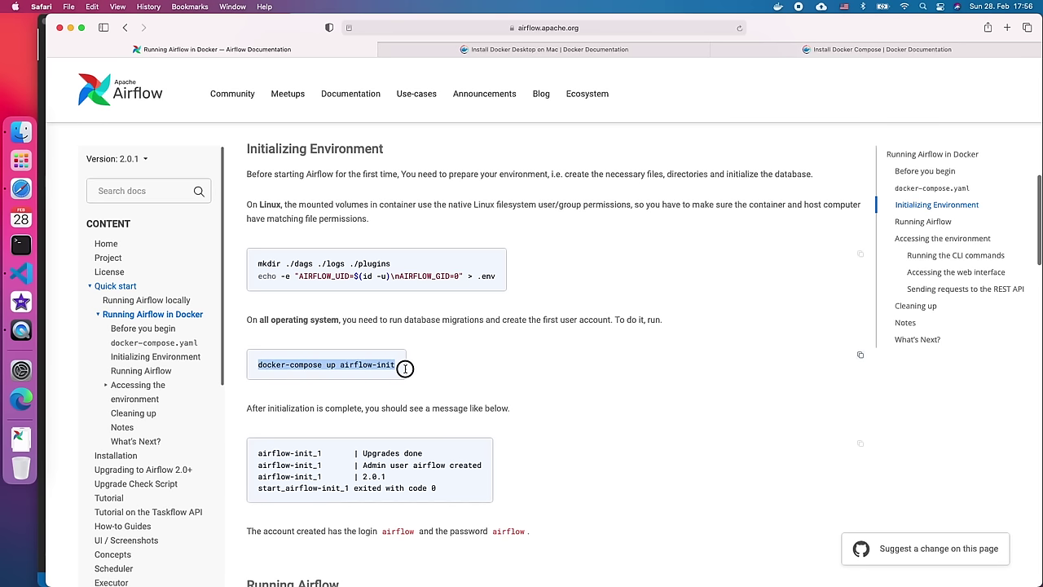
pyautogui.click(22, 274)
# - Run docker-compose up airflow-init, which creates the admin user and exits with code 0
pyautogui.press('super+v')
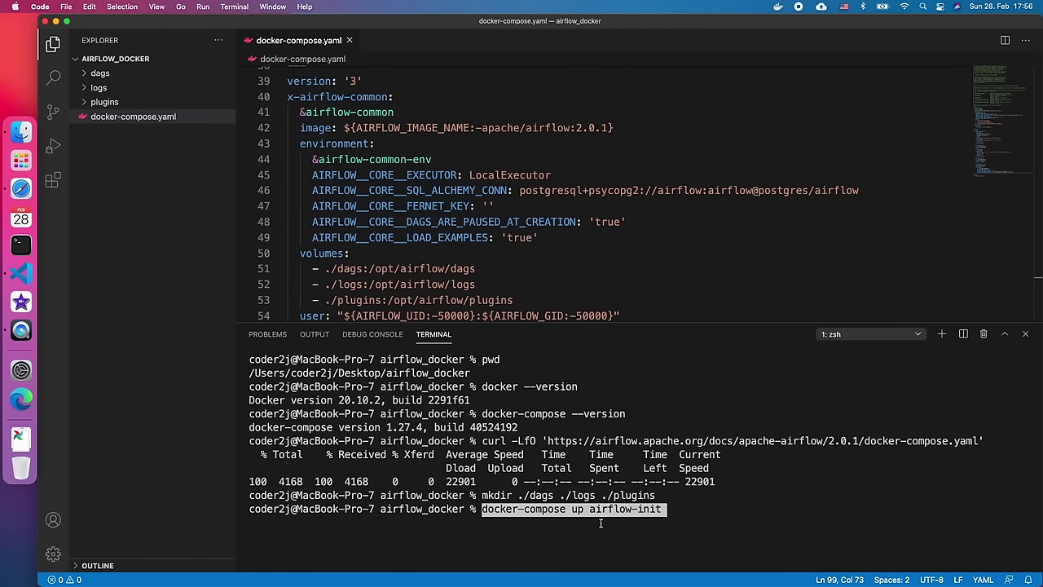
pyautogui.press('End')
pyautogui.press('Return')
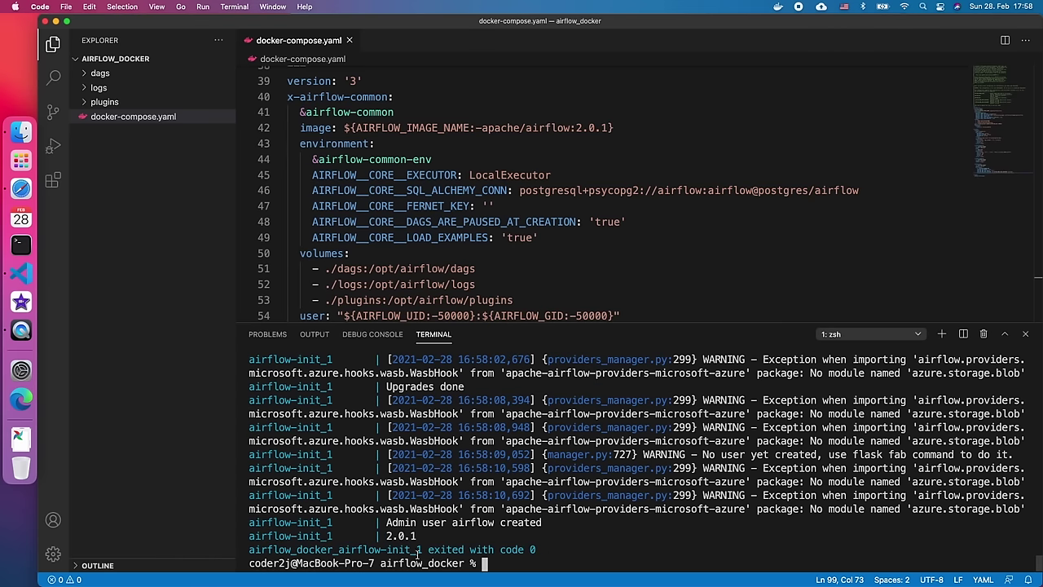
pyautogui.moveTo(252, 526); pyautogui.dragTo(543, 551)
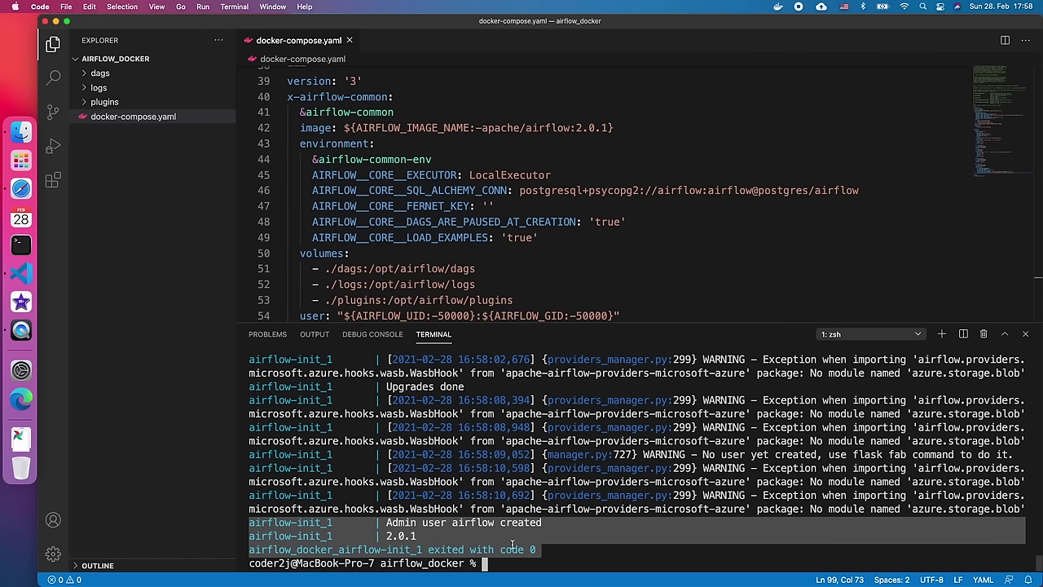
pyautogui.click(21, 188)
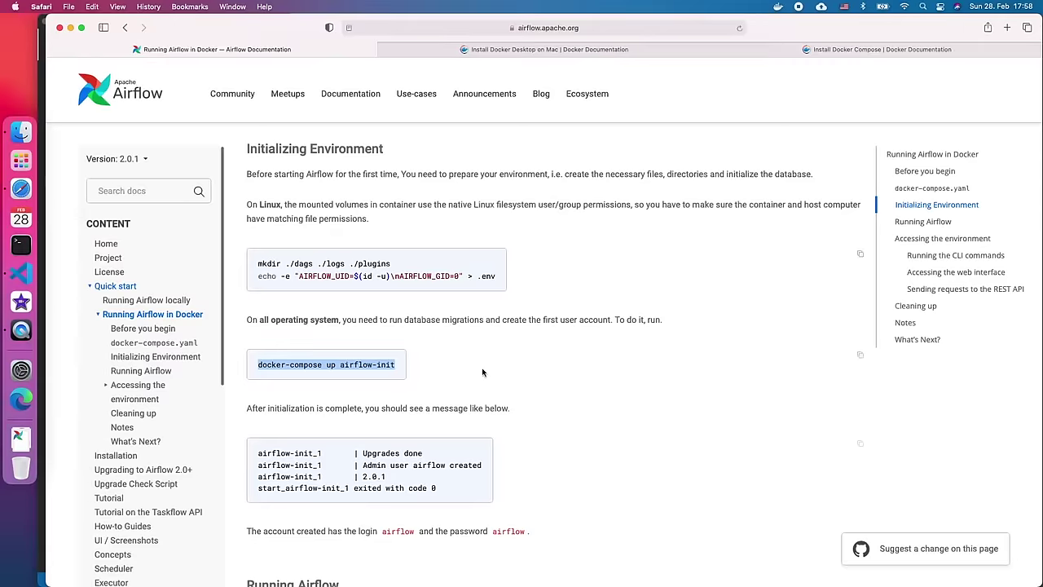
# - Scroll Safari's guide down to the docker-compose up command for running Airflow
pyautogui.scroll(-5, 506, 388)
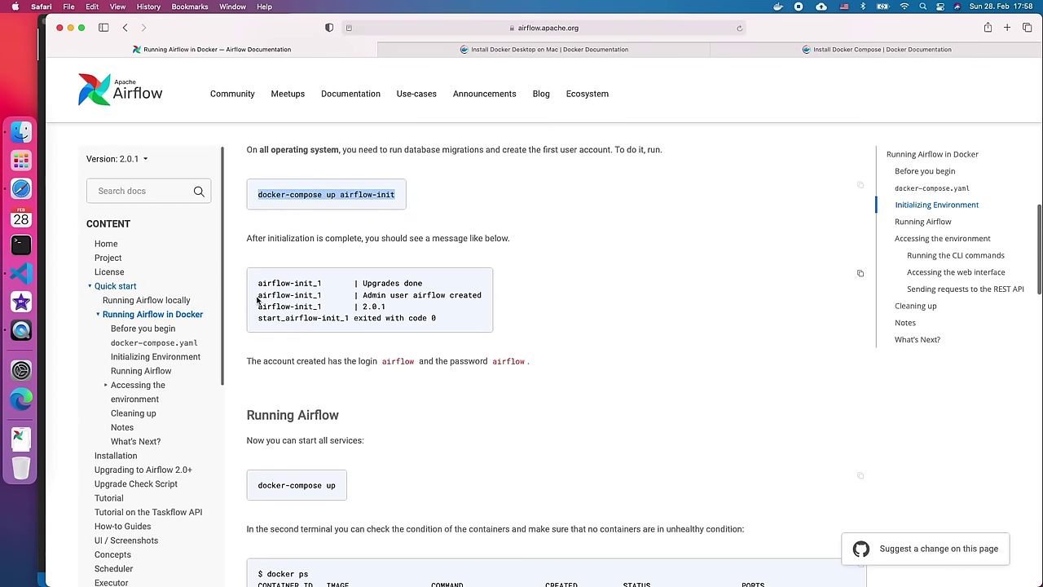
pyautogui.moveTo(259, 295); pyautogui.dragTo(451, 324)
pyautogui.click(450, 422)
pyautogui.scroll(-3, 450, 420)
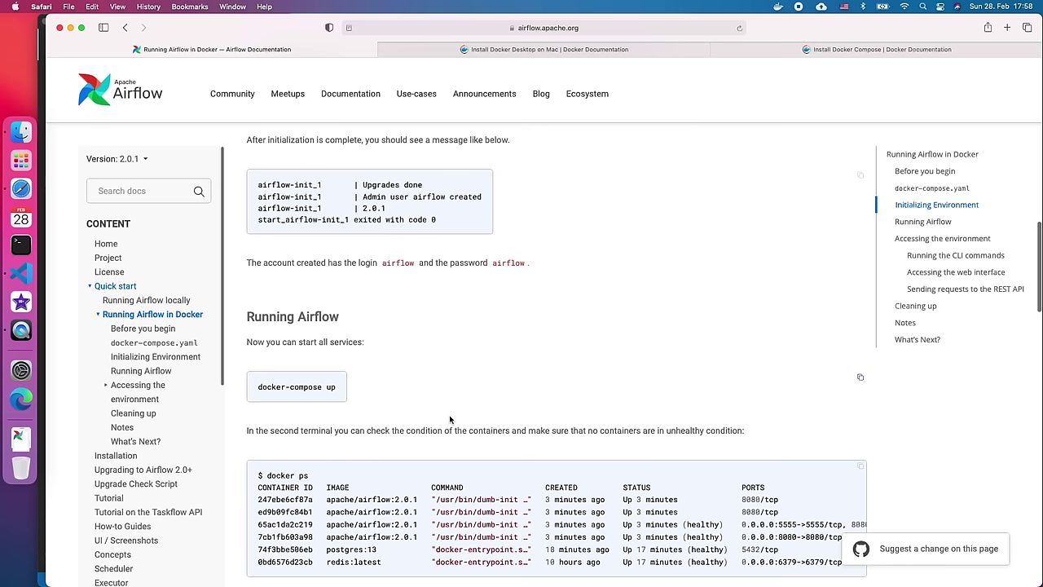
pyautogui.scroll(-2, 450, 418)
pyautogui.moveTo(337, 299); pyautogui.dragTo(254, 298)
pyautogui.press('super+c')
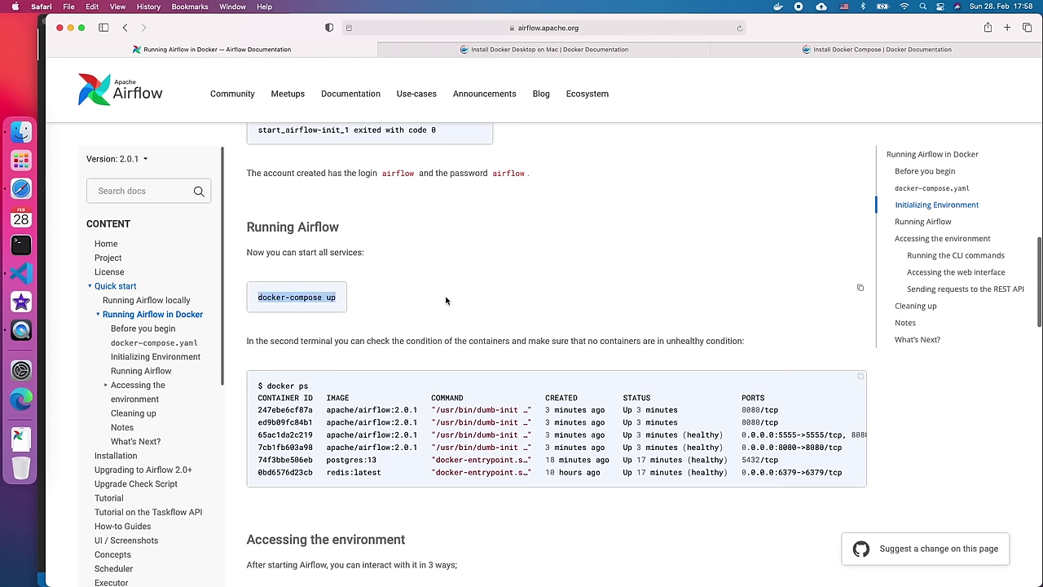
pyautogui.scroll(-1, 449, 321)
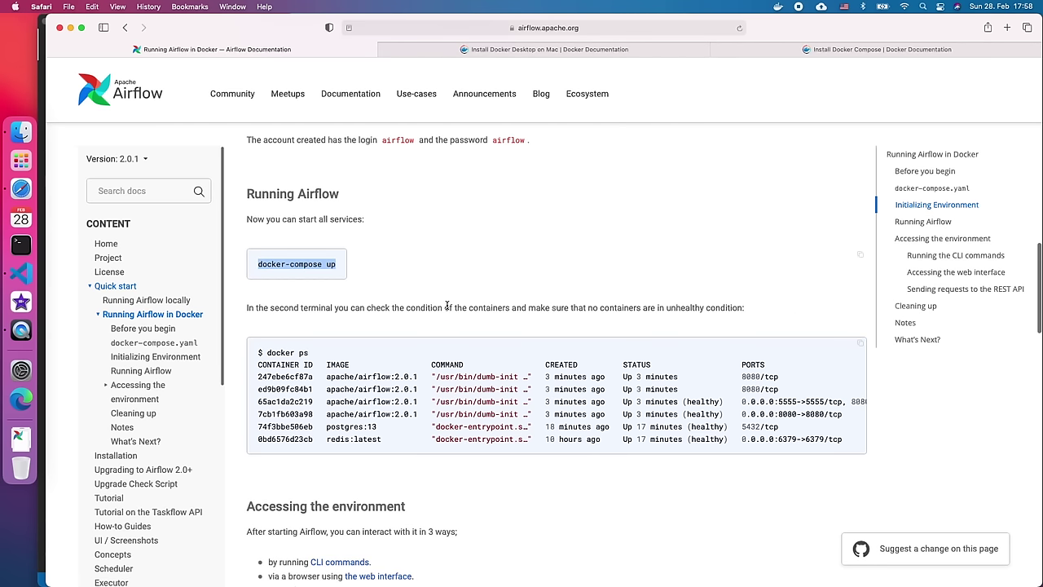
# - Start the Airflow services in the background with 'docker-compose up -d'
pyautogui.click(5, 275)
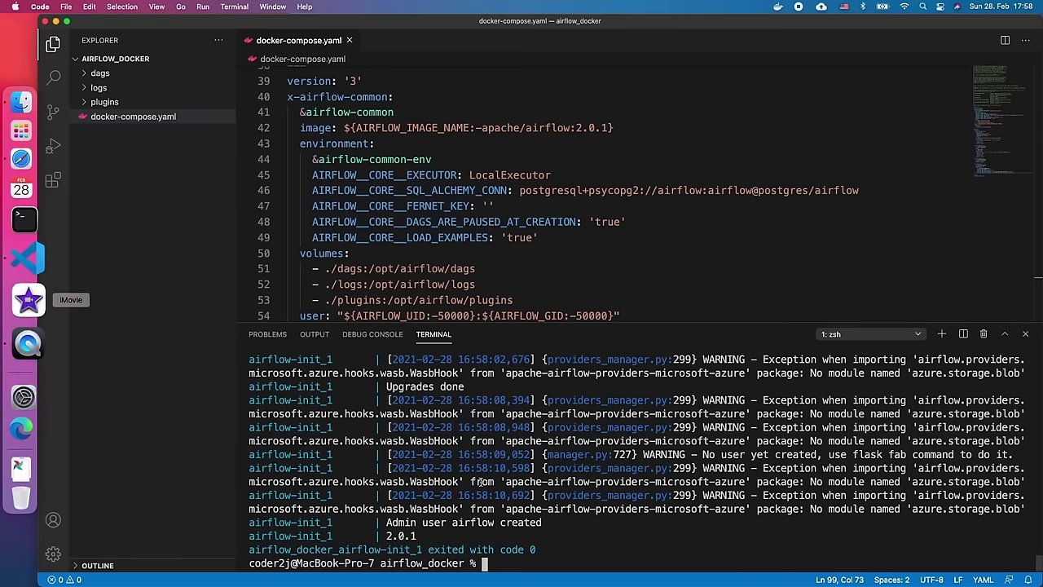
pyautogui.press('super+v')
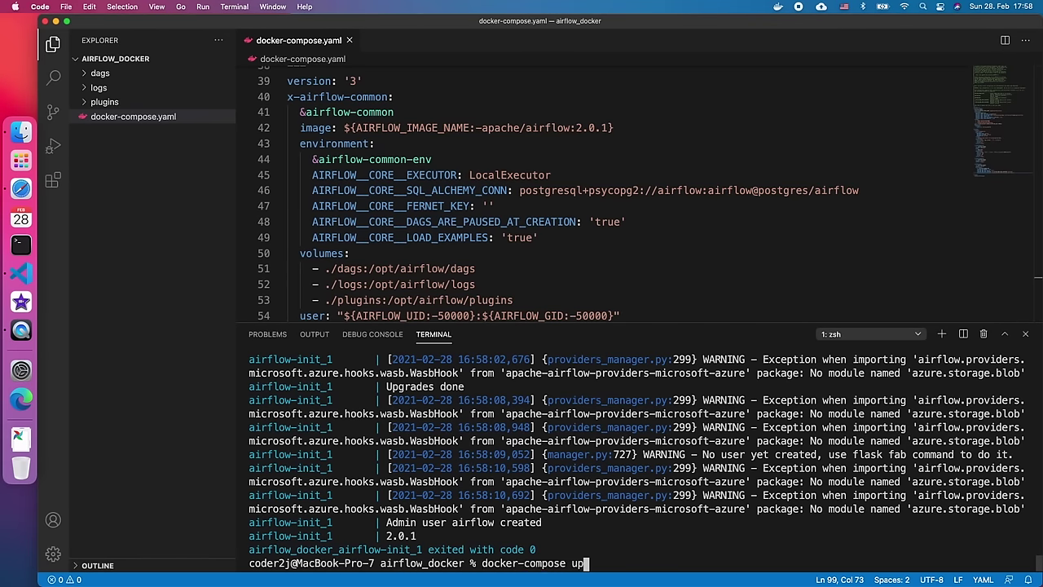
pyautogui.write('-d')
pyautogui.press('Return')
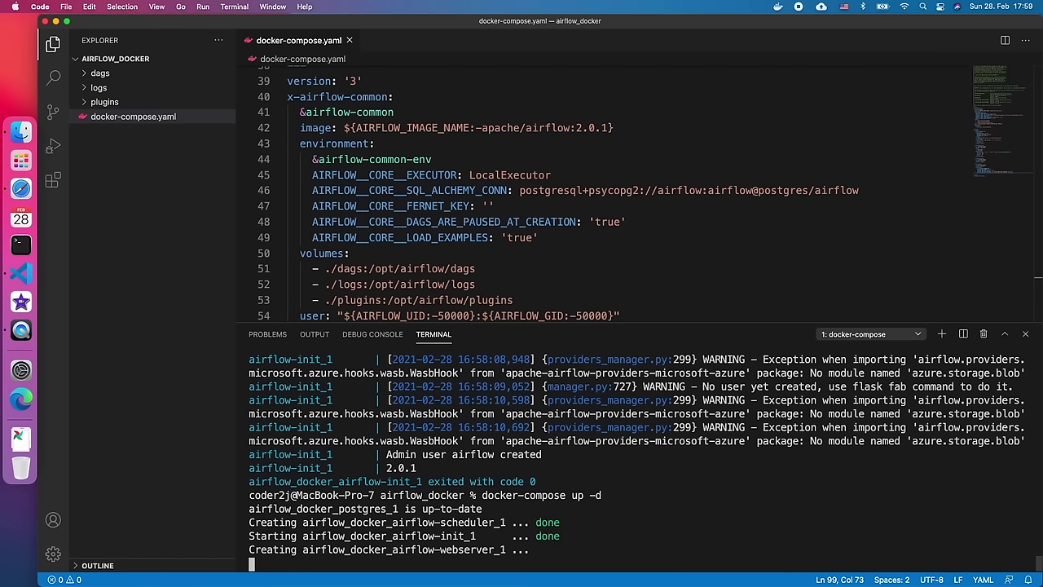
# - Look at the docker ps example in the Airflow docs
pyautogui.press('super+Tab')
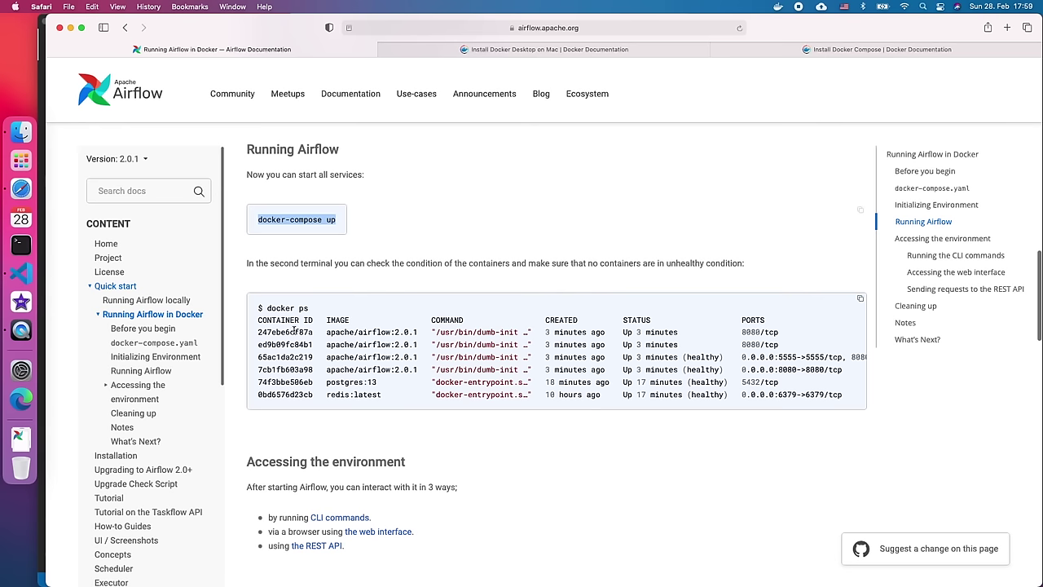
pyautogui.moveTo(269, 309); pyautogui.dragTo(725, 408)
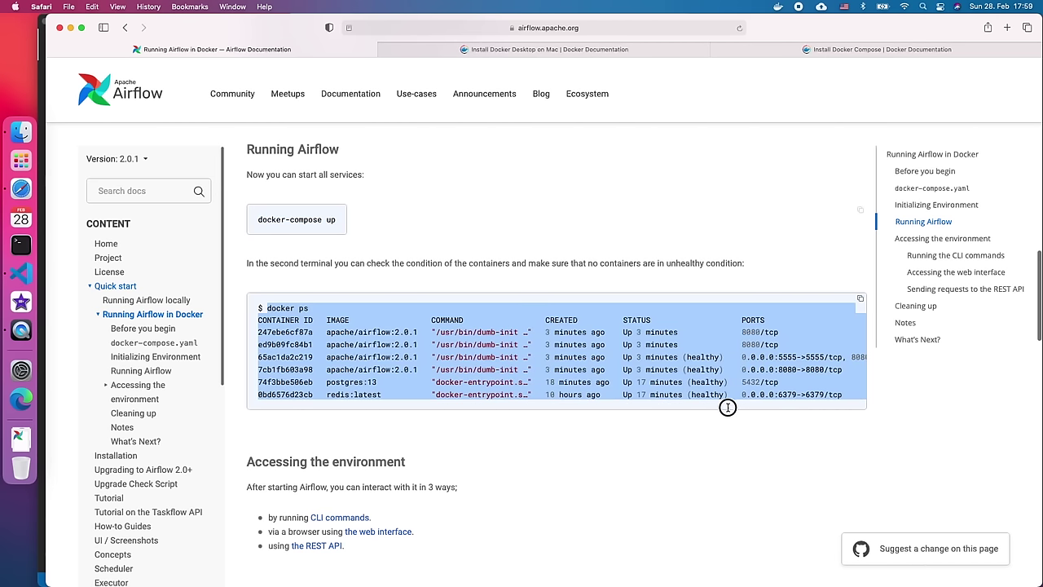
pyautogui.click(667, 407)
pyautogui.click(43, 306)
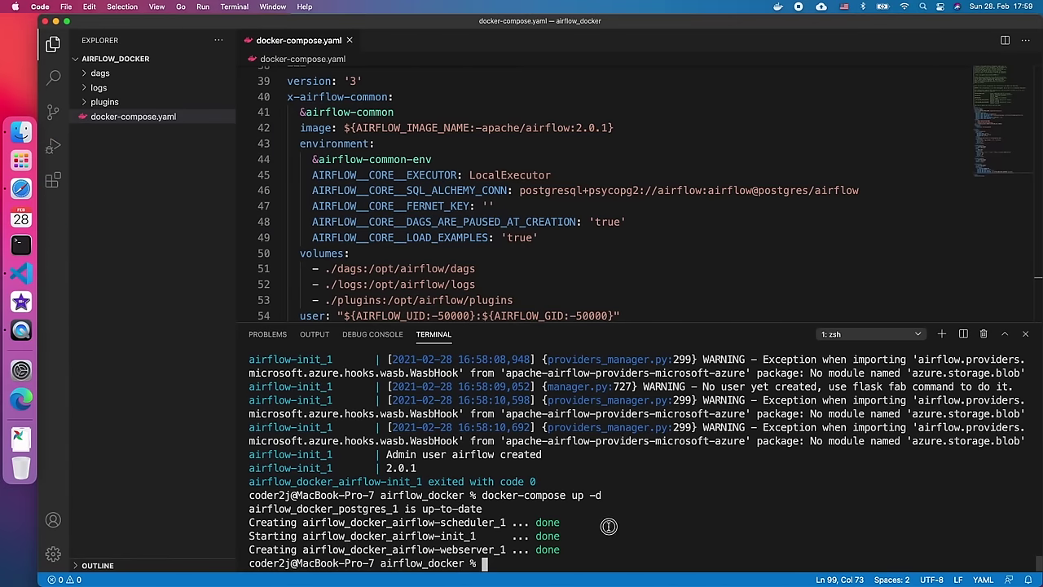
# - Run 'docker ps' and check the webserver, scheduler and postgres containers and port 8080
pyautogui.write('docker ps')
pyautogui.press('Return')
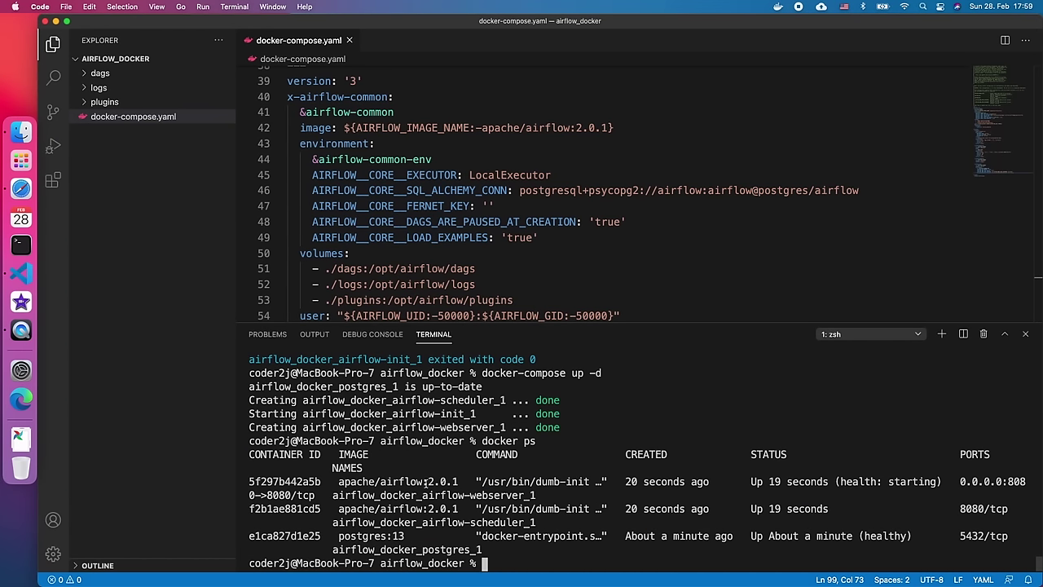
pyautogui.doubleClick(472, 495)
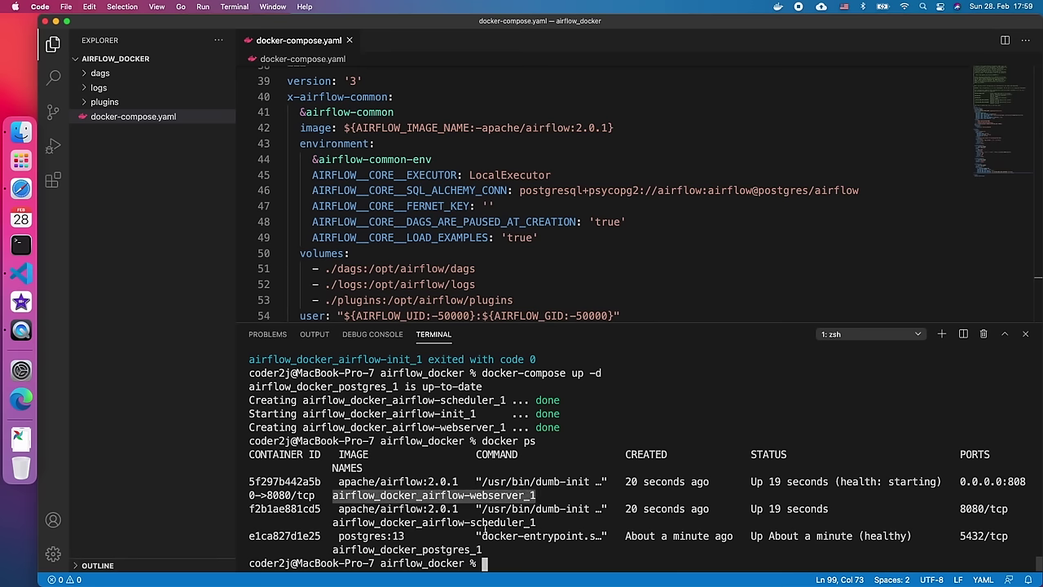
pyautogui.tripleClick(486, 526)
pyautogui.doubleClick(487, 524)
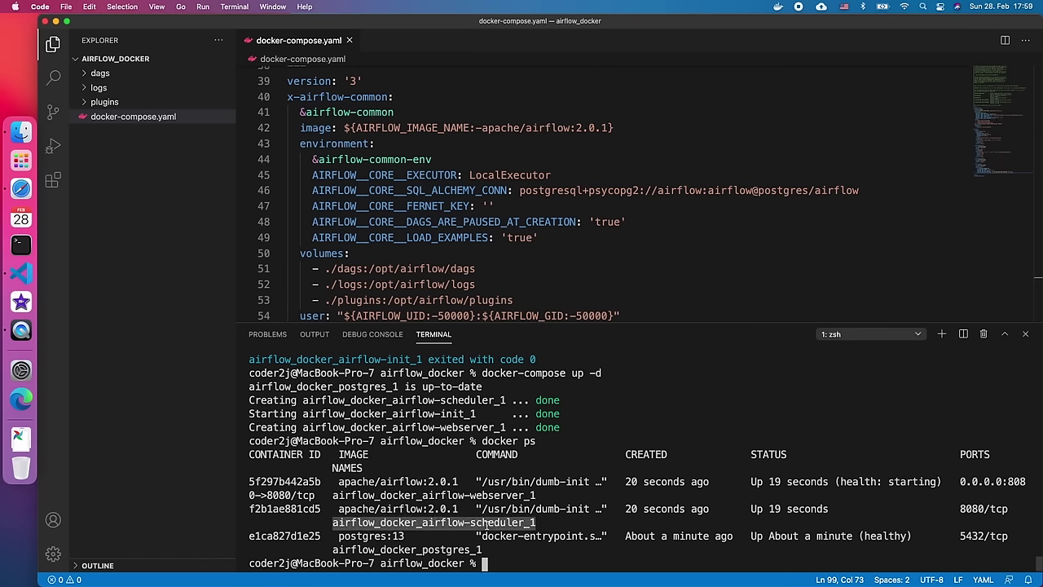
pyautogui.doubleClick(457, 551)
pyautogui.doubleClick(990, 481)
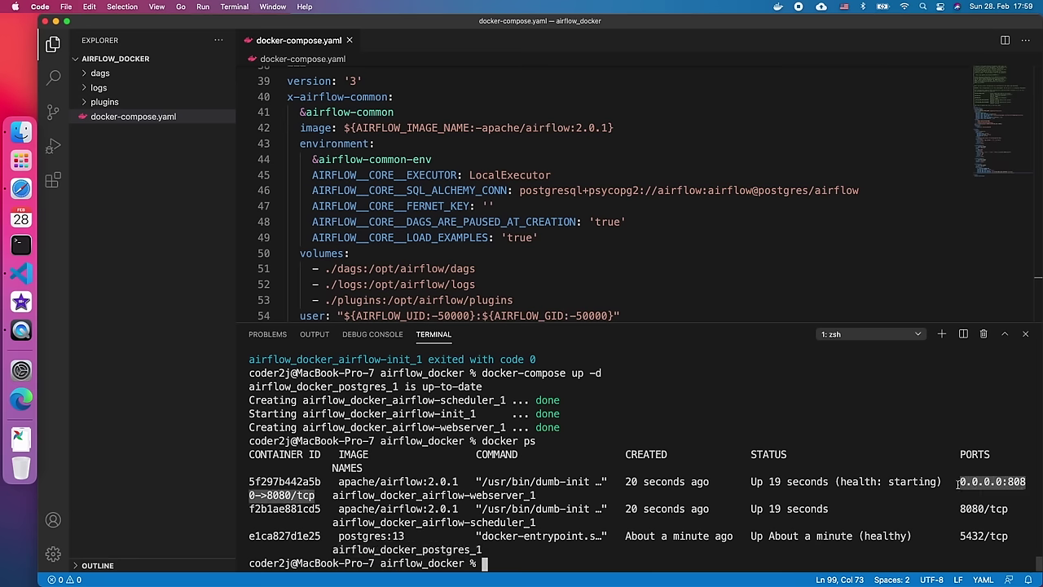
pyautogui.click(942, 488)
pyautogui.click(5, 184)
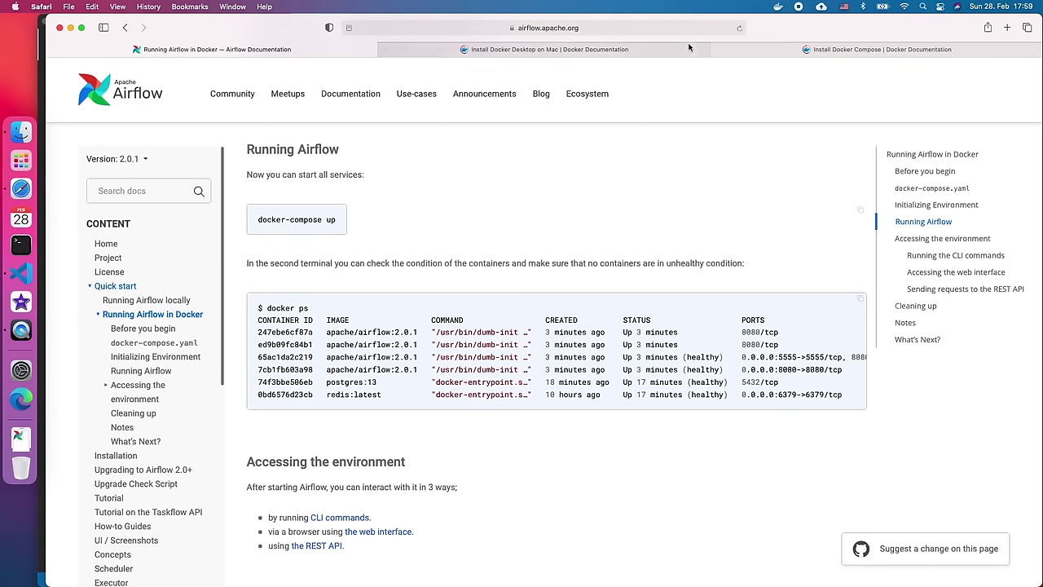
# - Load 0.0.0.0:8080 in a new Safari tab to reach the Airflow web UI
pyautogui.click(1007, 27)
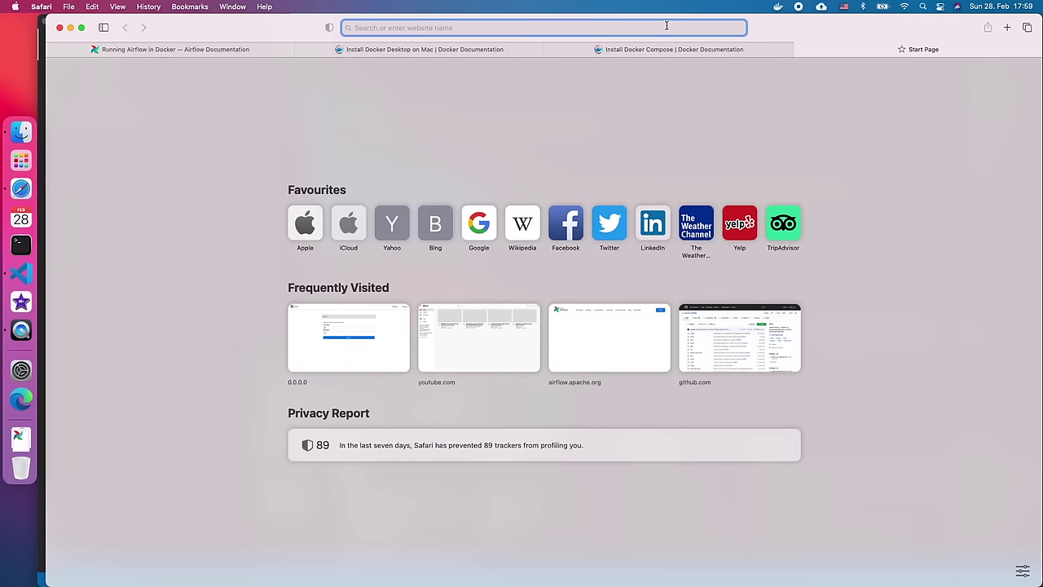
pyautogui.write('0.0.0')
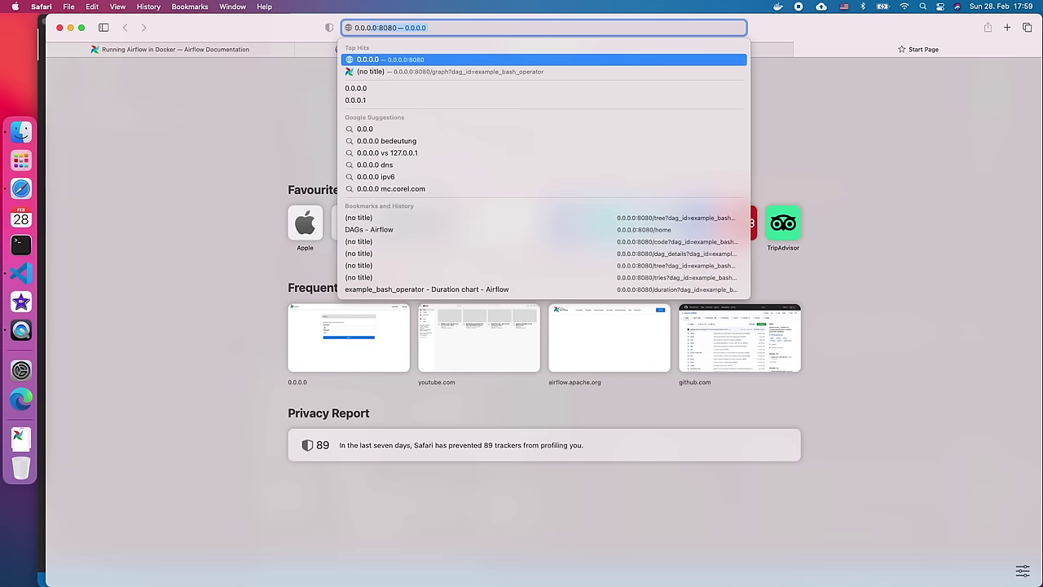
pyautogui.write('.0')
pyautogui.press('Return')
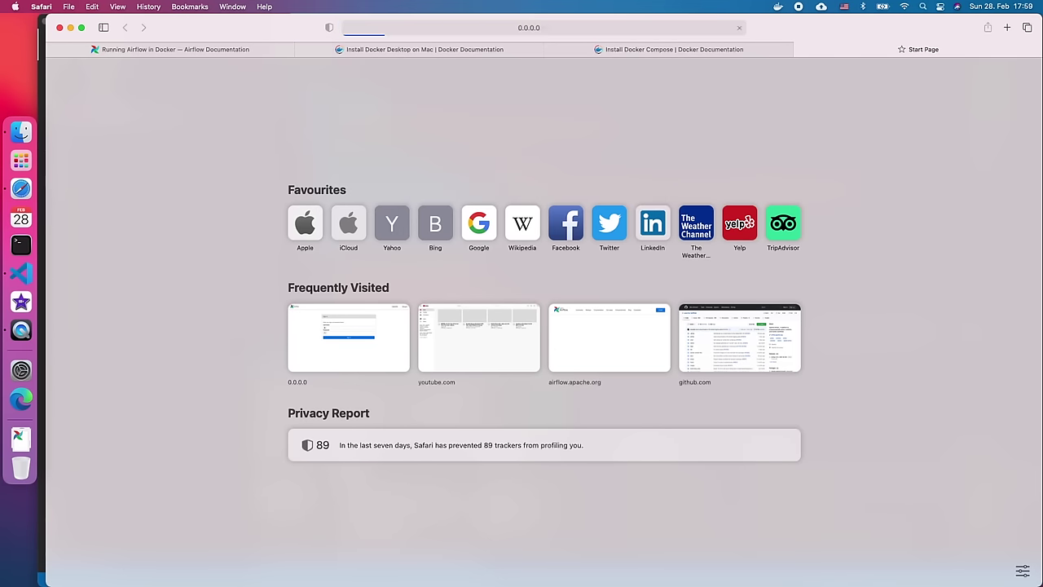
pyautogui.click(780, 8)
# - Check in the Docker Desktop dashboard that the airflow_docker containers are running, then return to the Airflow sign-in page
pyautogui.click(797, 38)
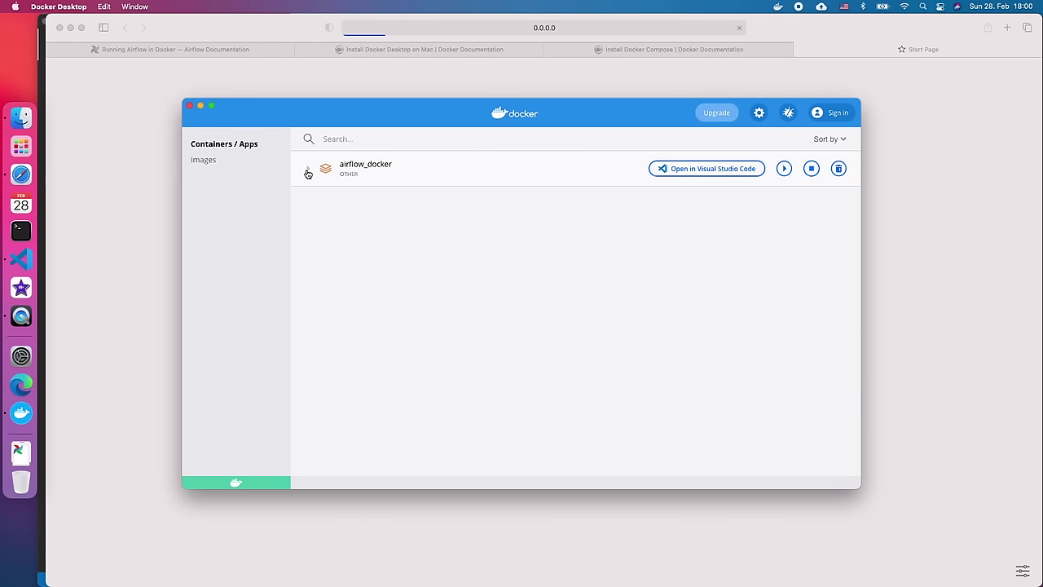
pyautogui.click(308, 172)
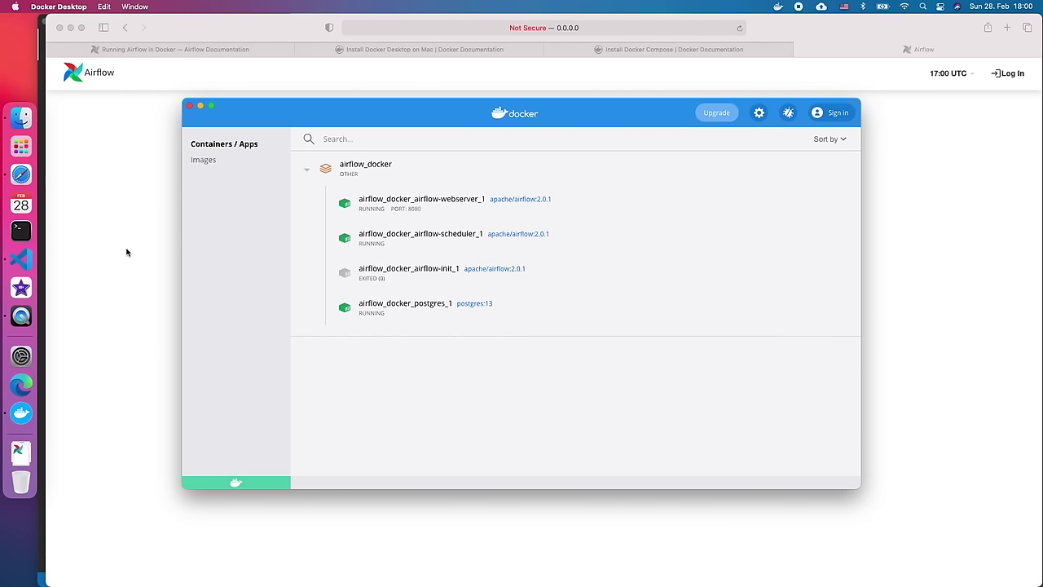
pyautogui.click(131, 253)
pyautogui.click(423, 204)
# - Sign in to Airflow with the account credentials, review the 27 paused example DAGs, and open the user menu
pyautogui.write('airflow')
pyautogui.press('Tab')
pyautogui.write('airflow')
pyautogui.press('Return')
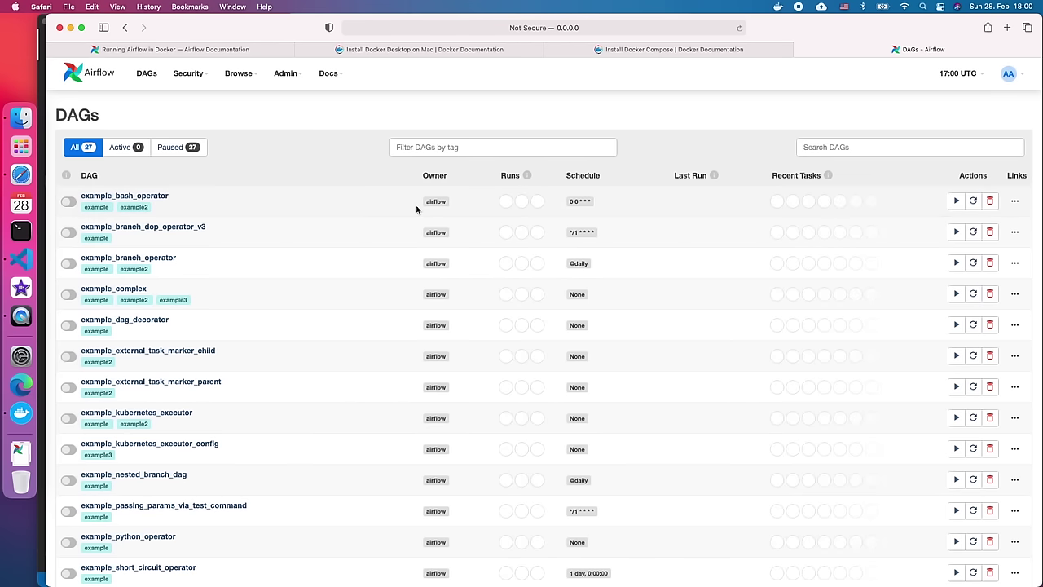
pyautogui.scroll(-10, 425, 195)
pyautogui.scroll(10, 422, 211)
pyautogui.click(1009, 73)
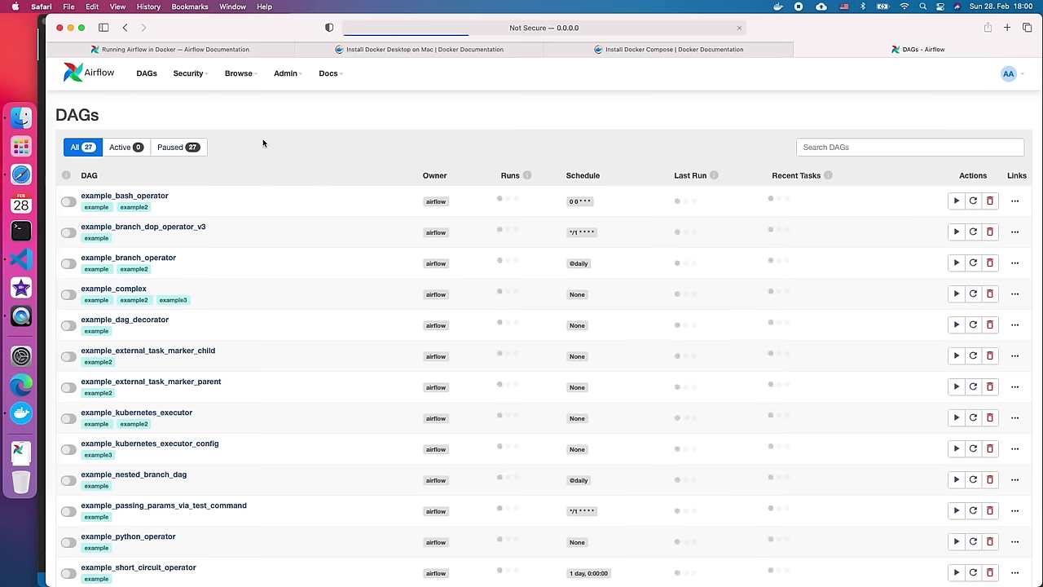
# - Unpause example_bash_operator and refresh its page until every task shows success
pyautogui.click(149, 202)
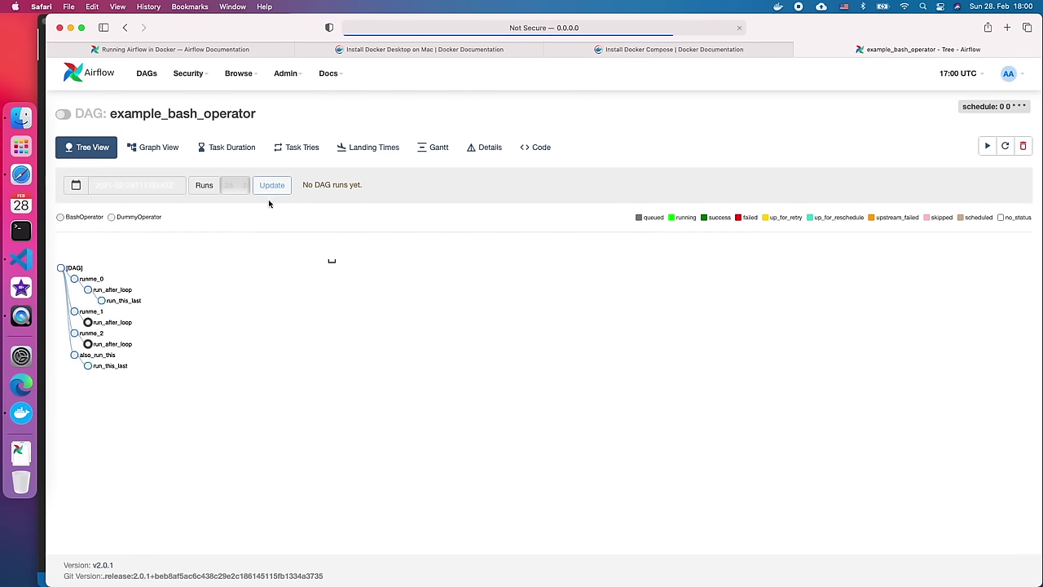
pyautogui.click(67, 118)
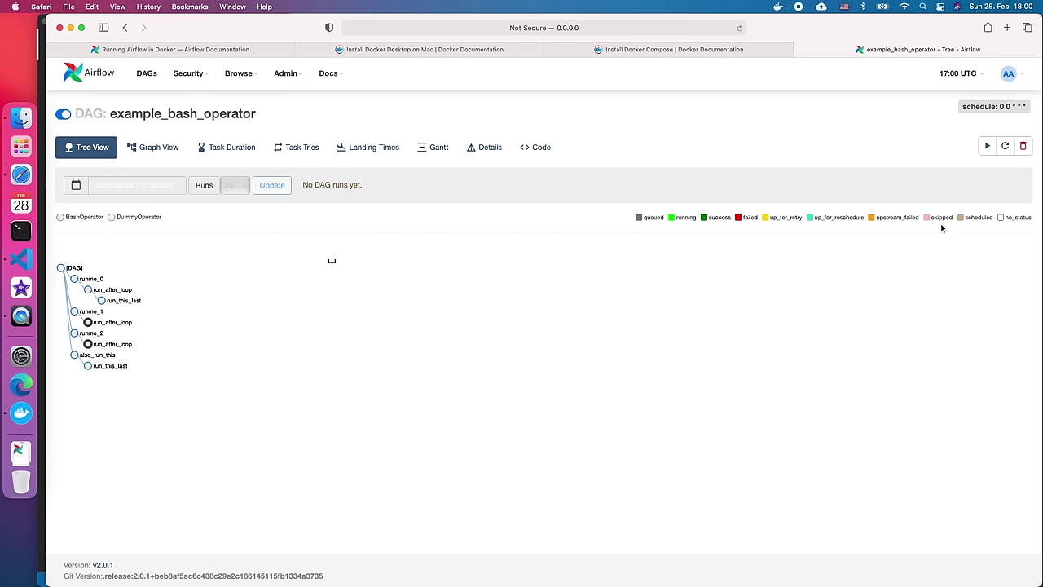
pyautogui.click(1006, 147)
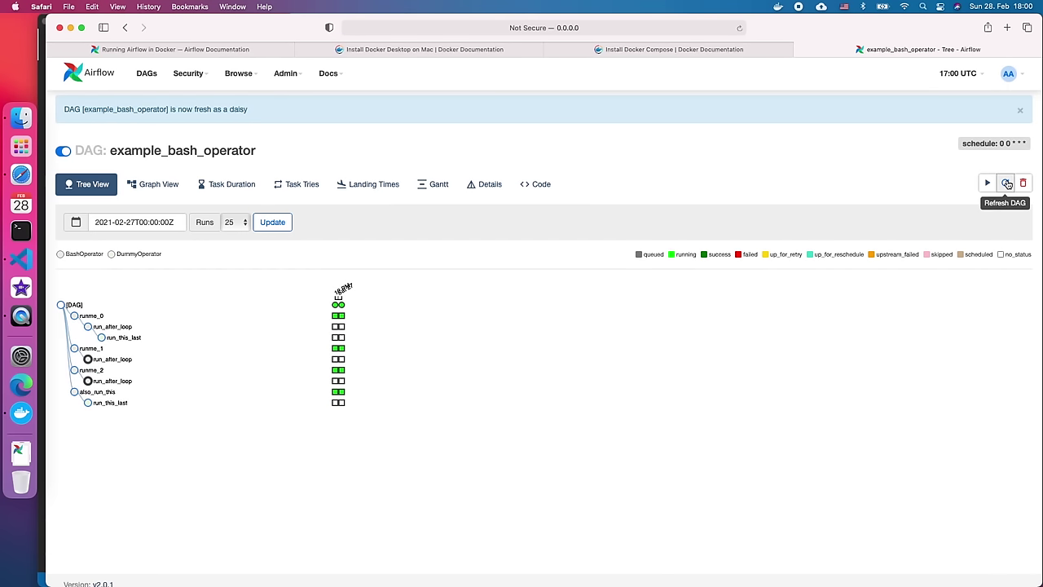
pyautogui.click(1007, 184)
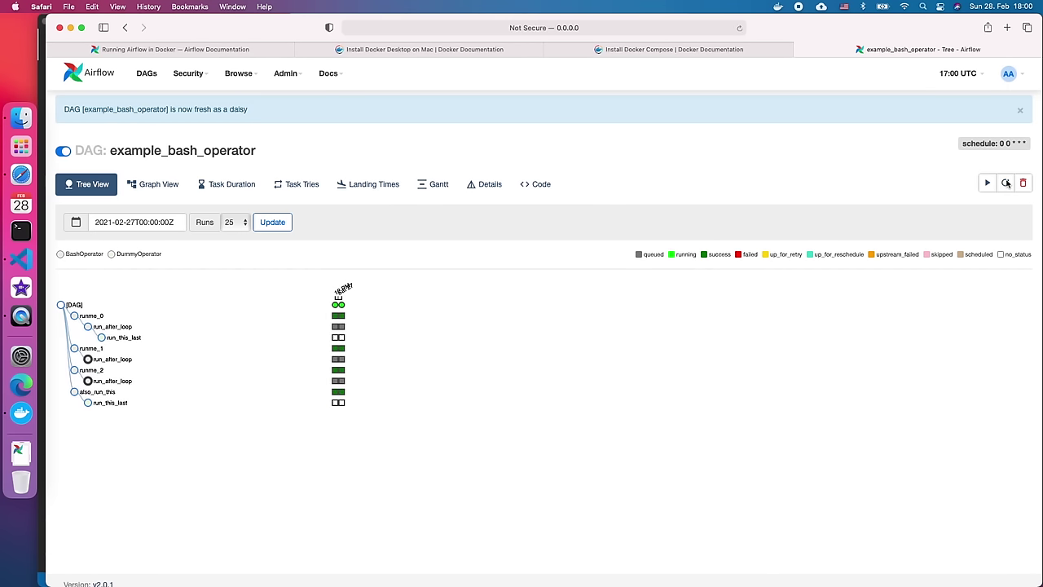
pyautogui.click(1008, 184)
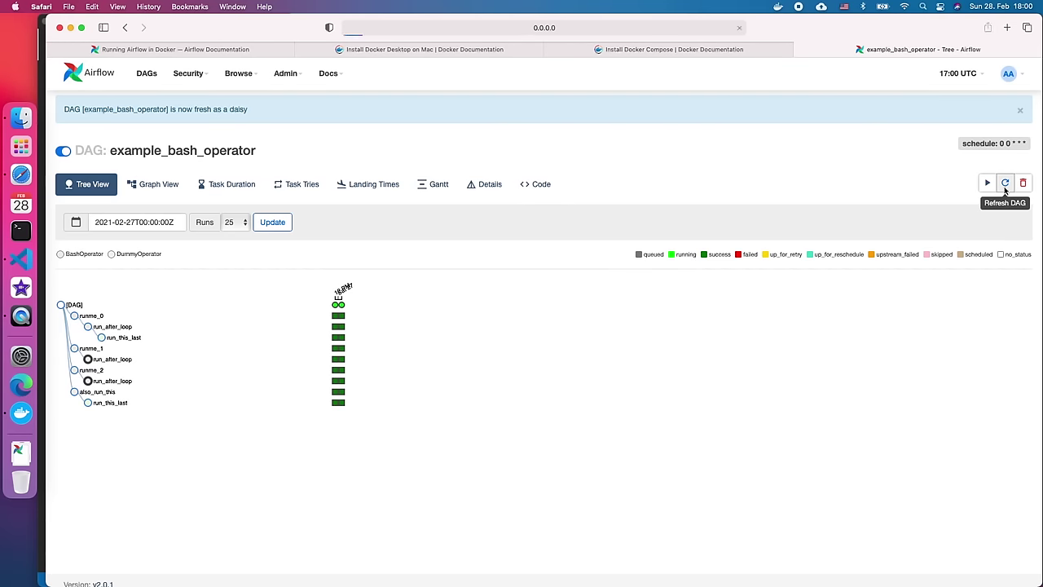
pyautogui.click(1006, 187)
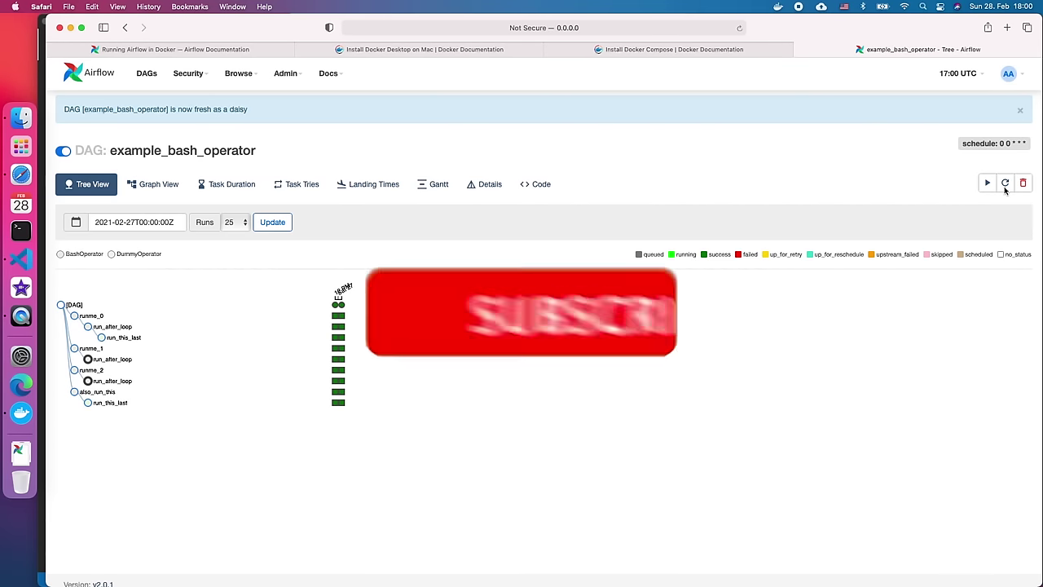
pyautogui.click(1005, 186)
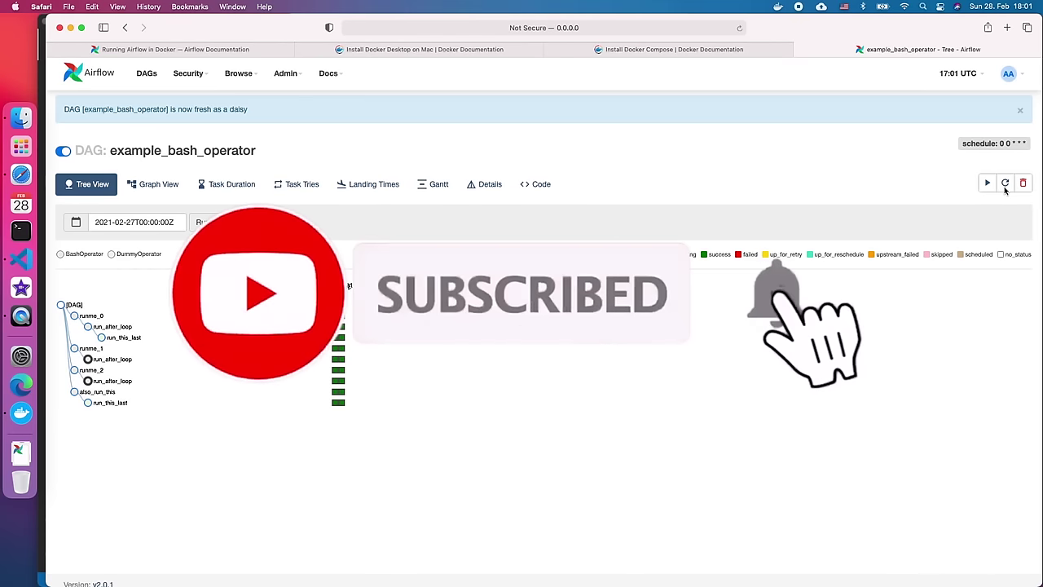